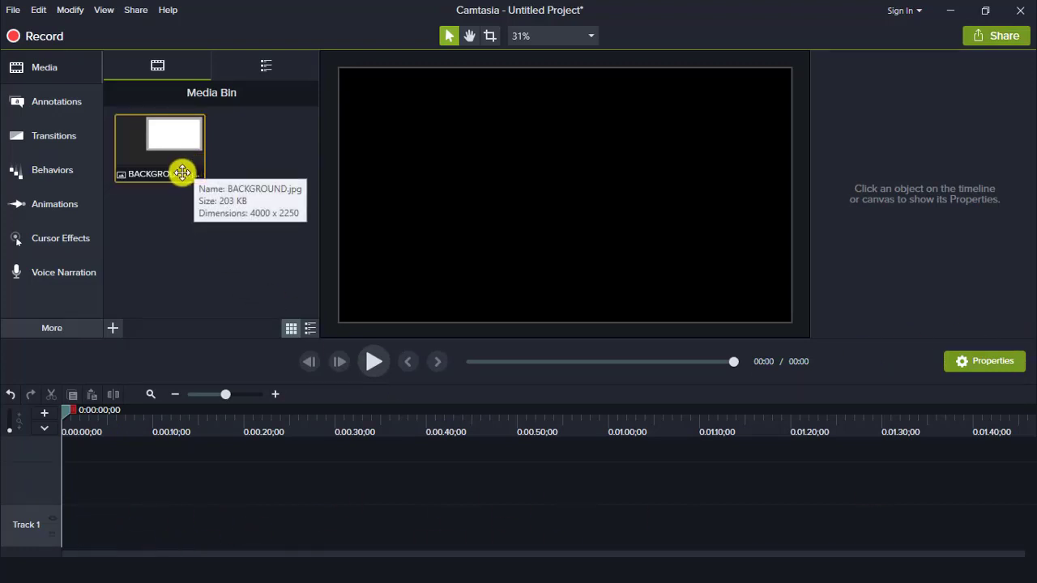
- Place BACKGROUND.jpg at the start of Track 1 and extend its duration to about 2 minutes
drag(183, 172, 976, 486)
click(173, 394)
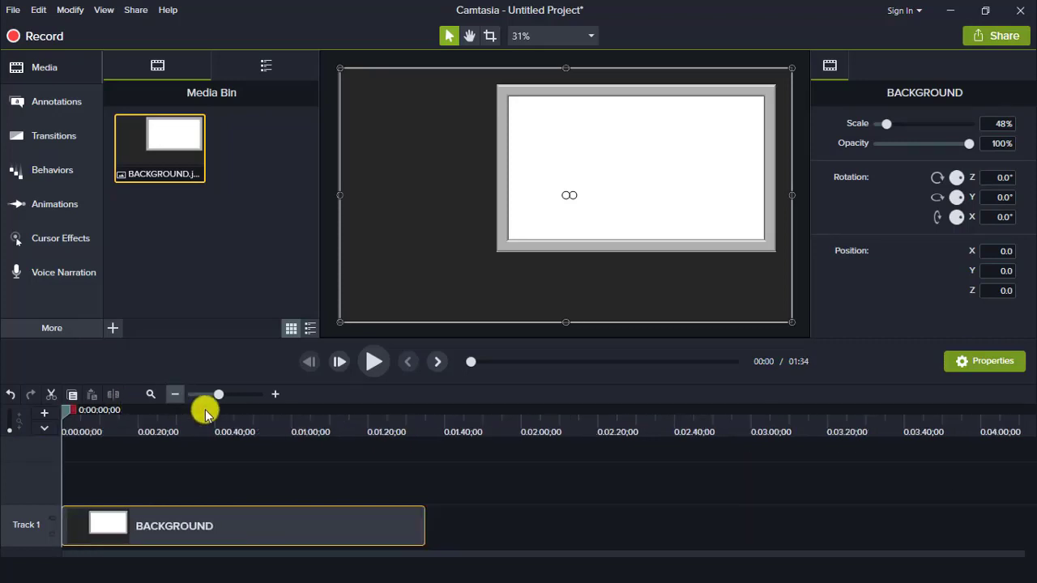
drag(431, 528, 525, 525)
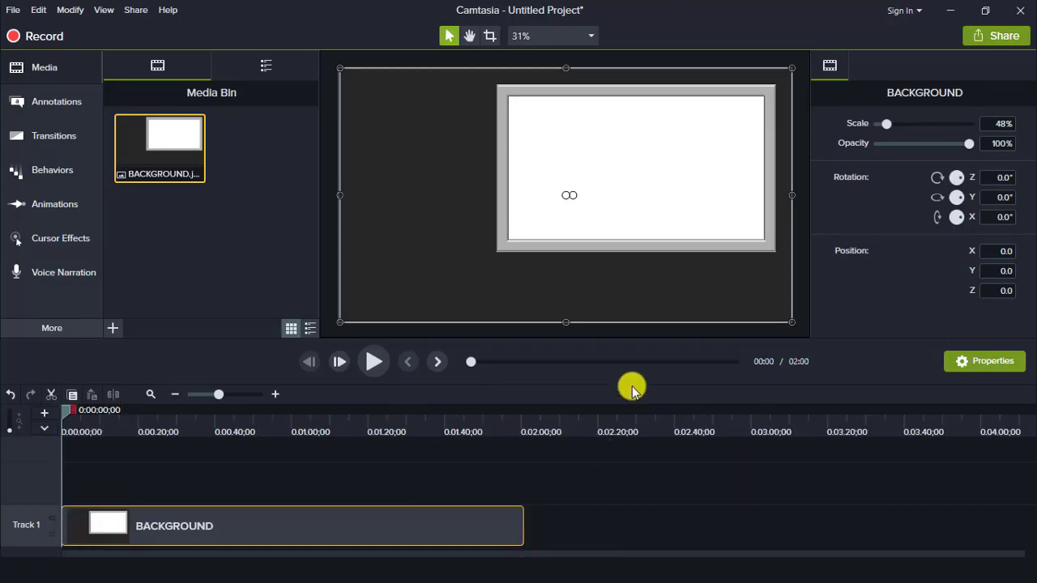
click(334, 258)
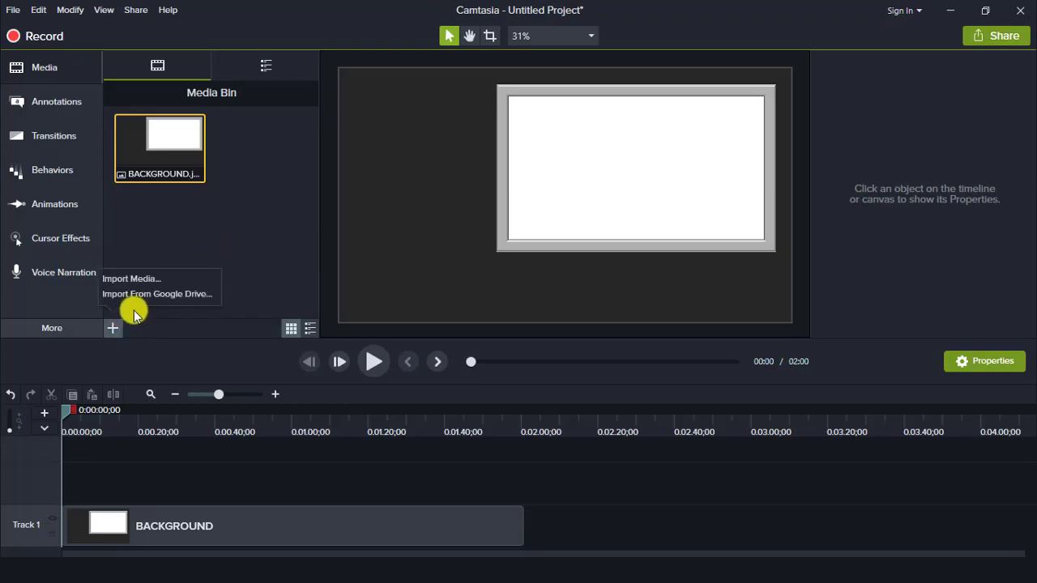
- Import VIDEO MATERI onto Track 2 at the timeline start and extend the BACKGROUND clip to end with it
click(173, 281)
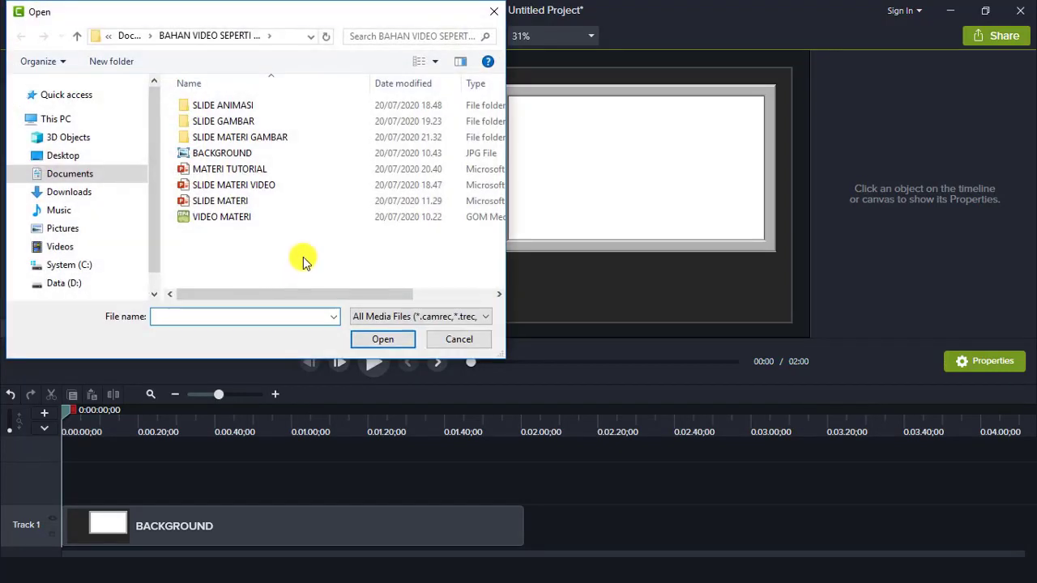
click(288, 218)
click(382, 338)
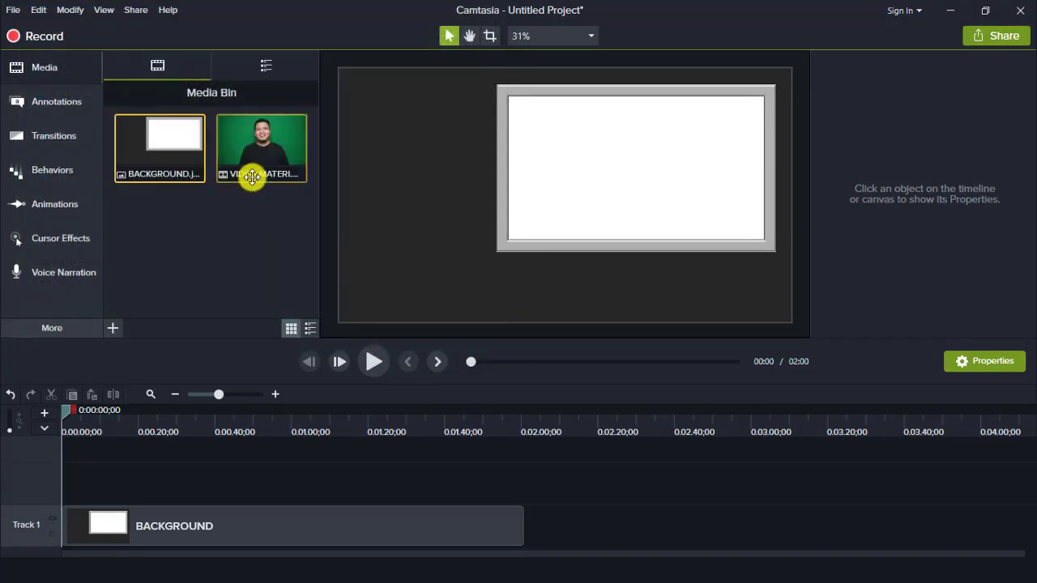
drag(252, 176, 56, 483)
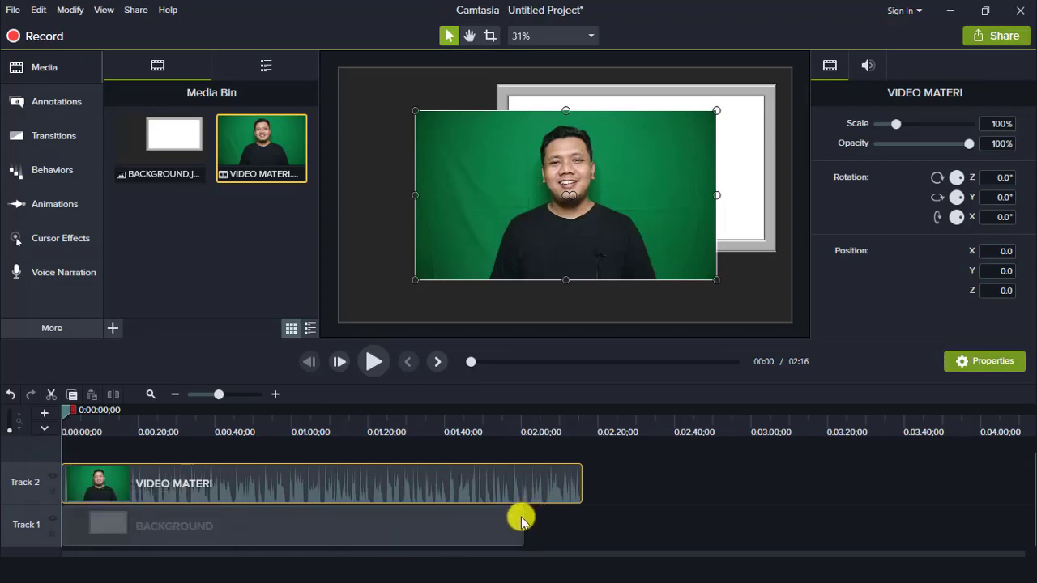
drag(522, 525, 584, 528)
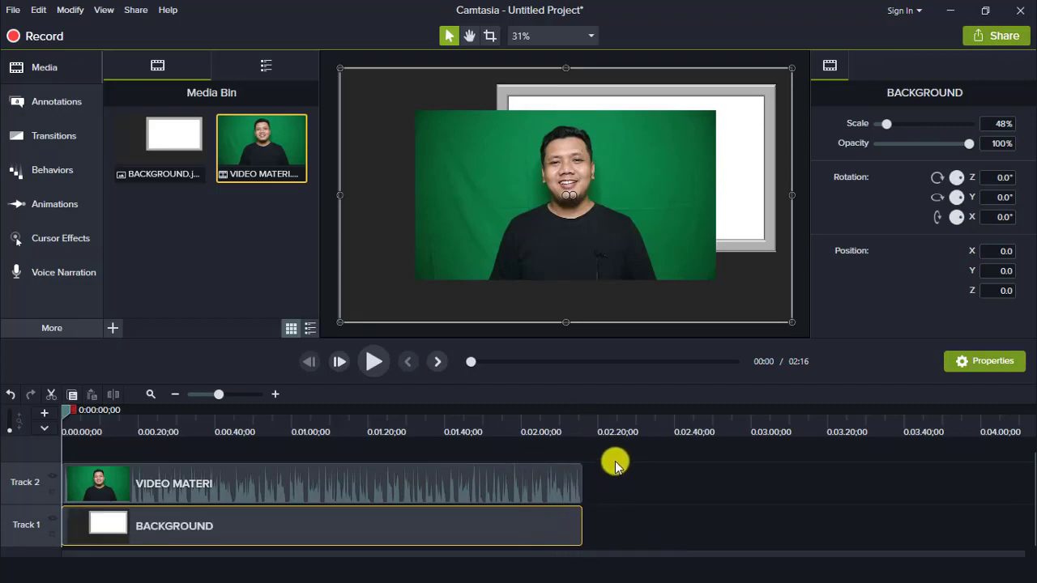
- Crop the green margins off the left and right sides of VIDEO MATERI on the canvas
click(644, 157)
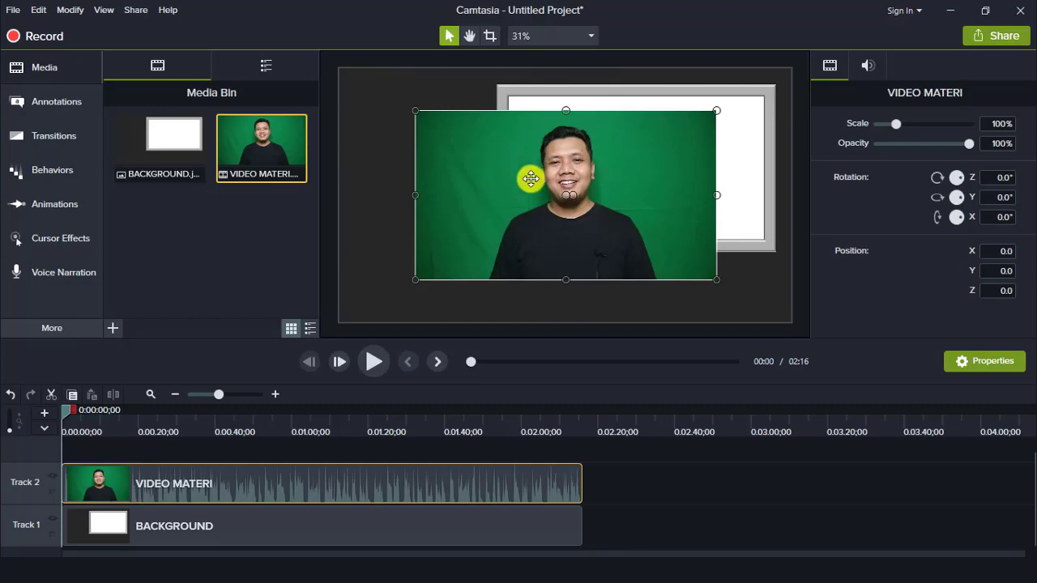
click(491, 36)
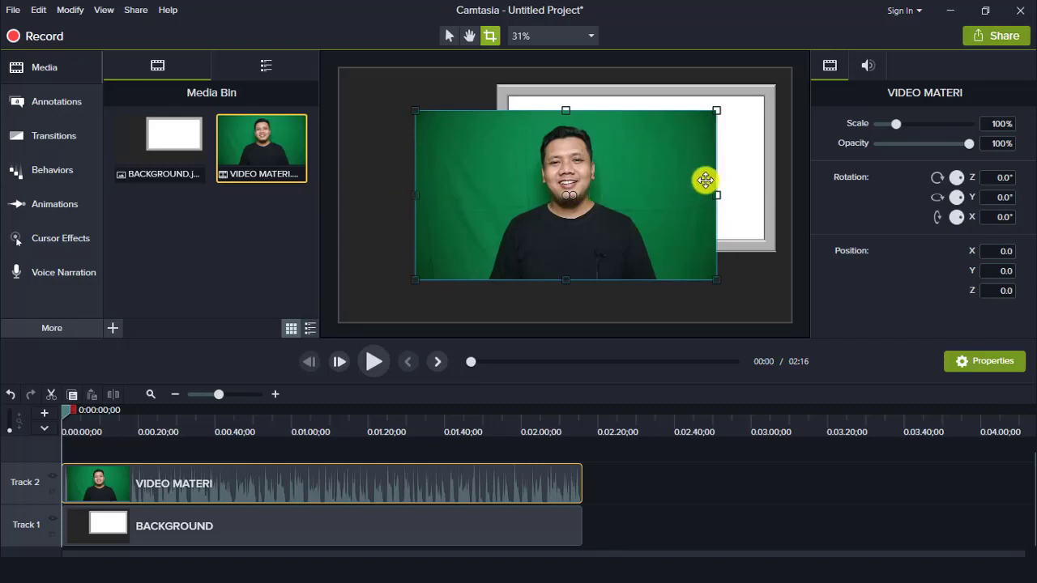
drag(717, 197, 673, 206)
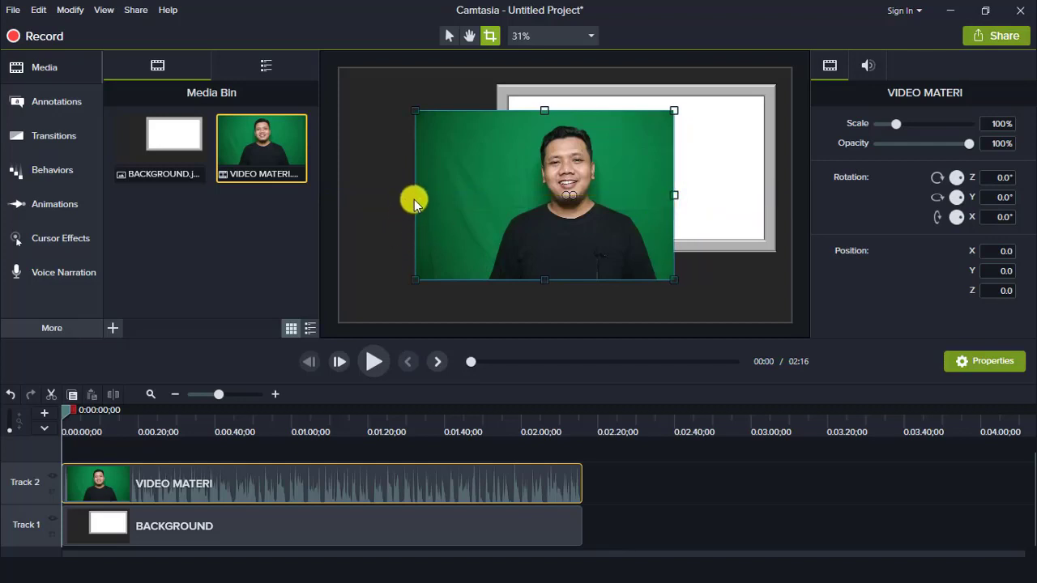
drag(421, 194, 468, 205)
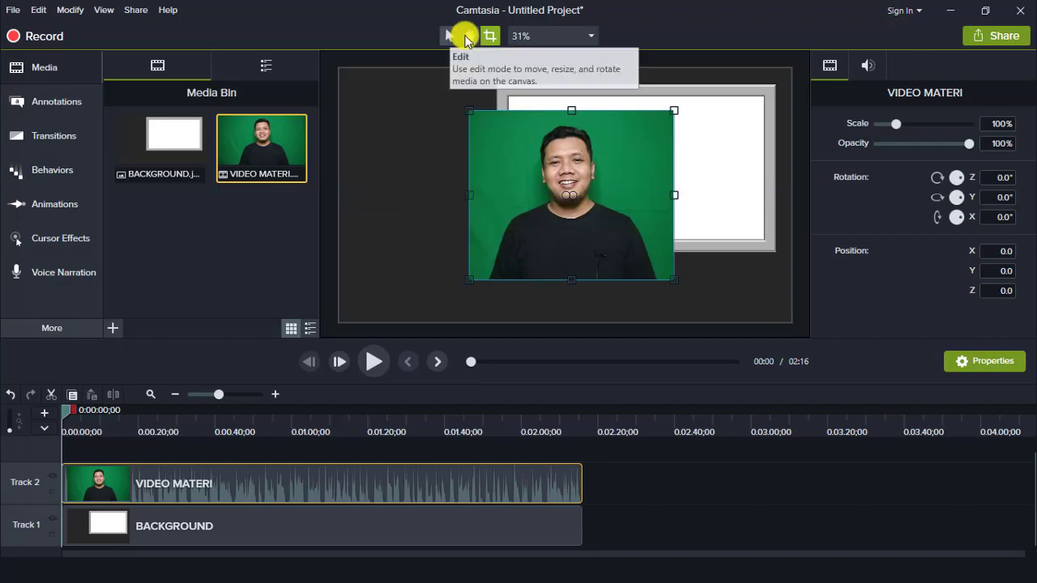
- Move VIDEO MATERI into the canvas's lower-left corner and enlarge it to about 127.3% scale
click(453, 33)
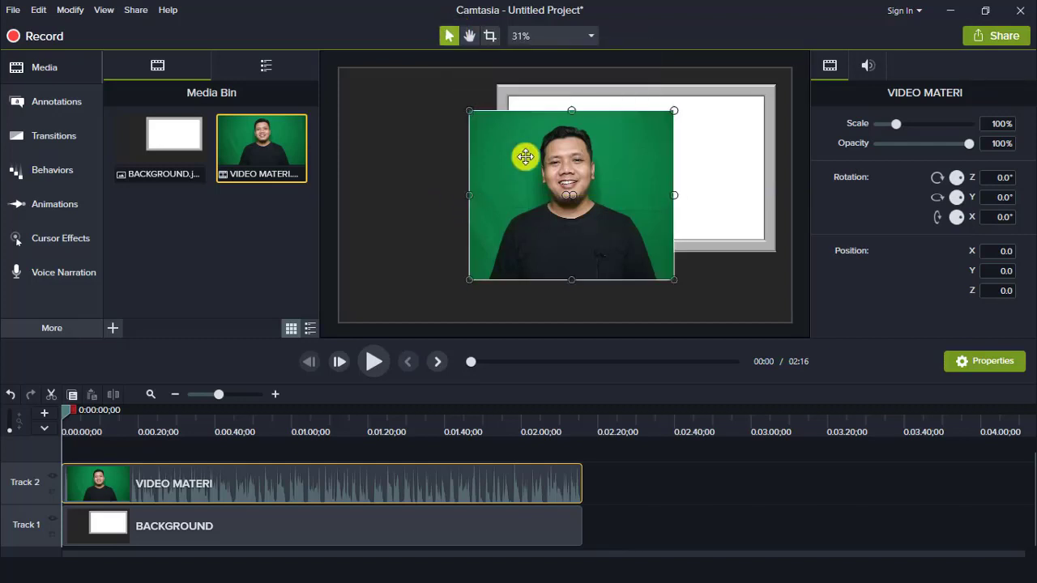
drag(521, 155, 389, 200)
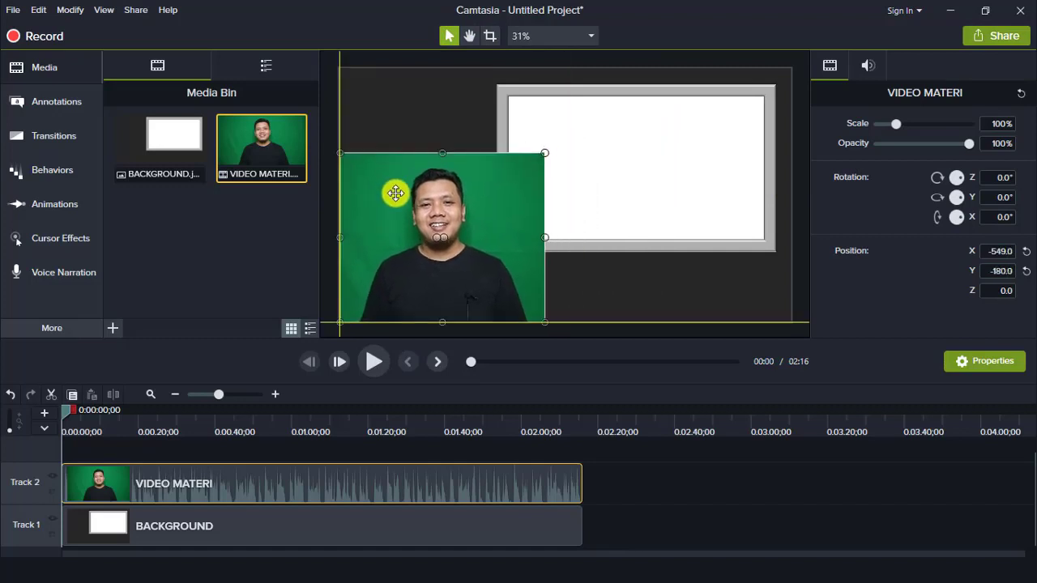
drag(546, 151, 600, 106)
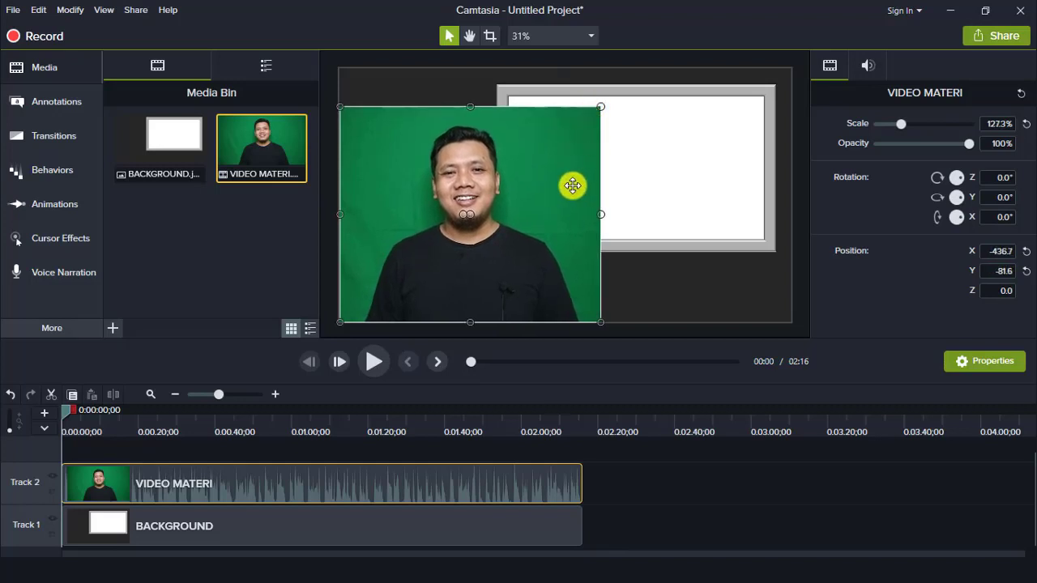
- Crop slightly more from the left edge of VIDEO MATERI and realign it with the canvas's left edge
click(489, 36)
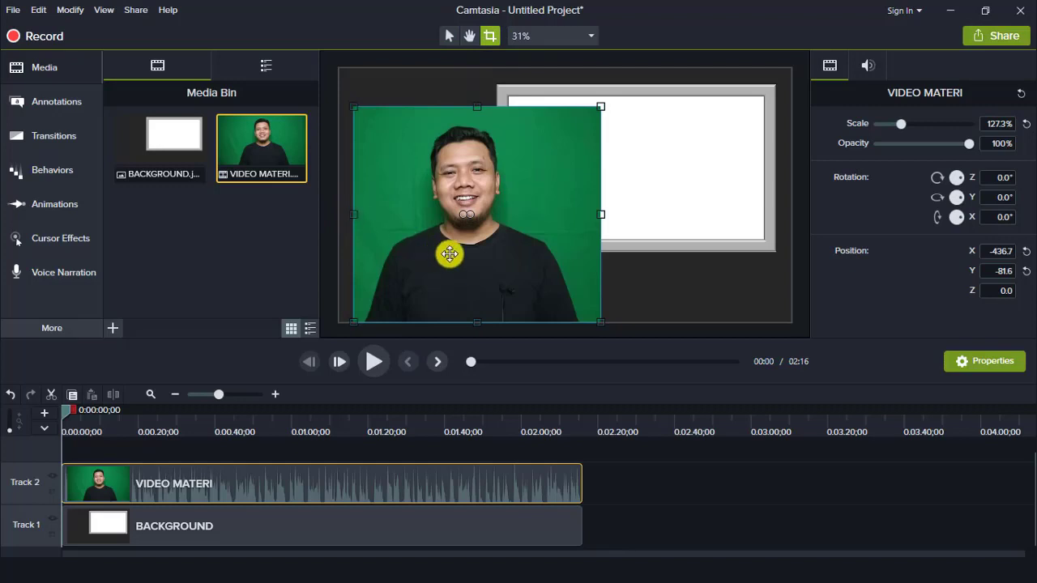
drag(447, 250, 439, 255)
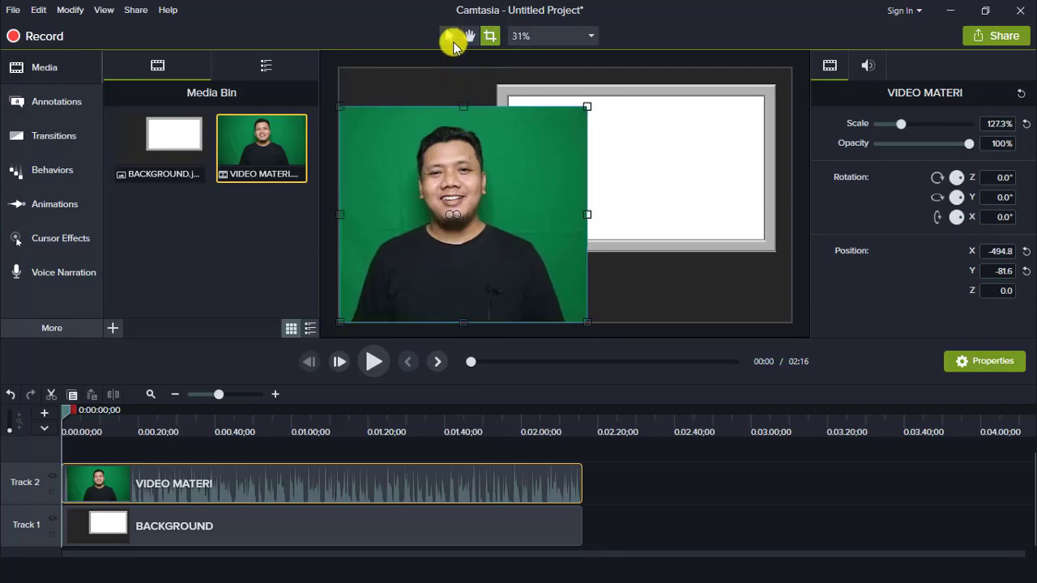
click(449, 35)
click(663, 302)
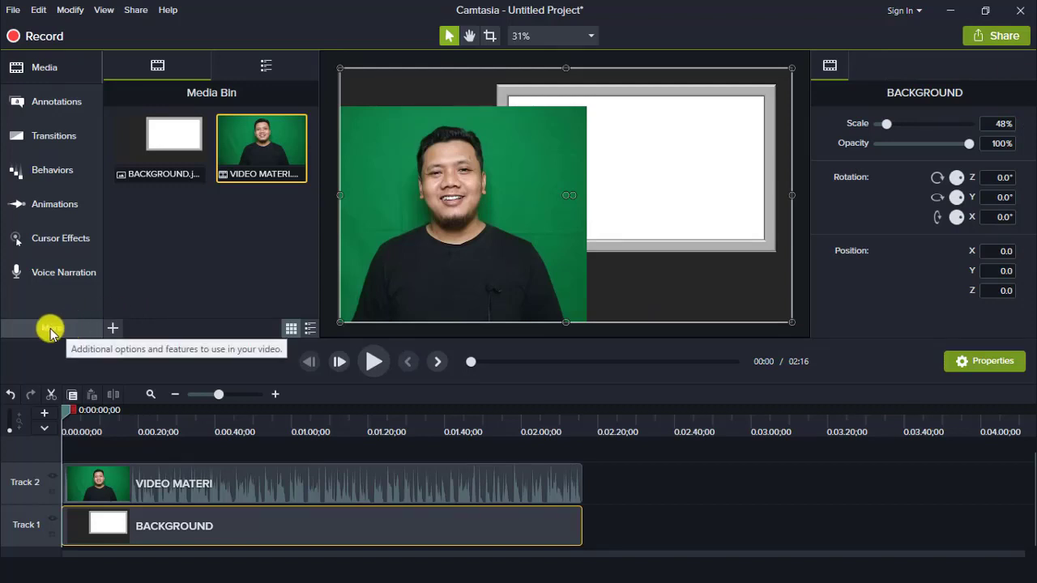
- Apply the Remove a Color effect to VIDEO MATERI and sample the green backdrop as the color to remove
click(59, 328)
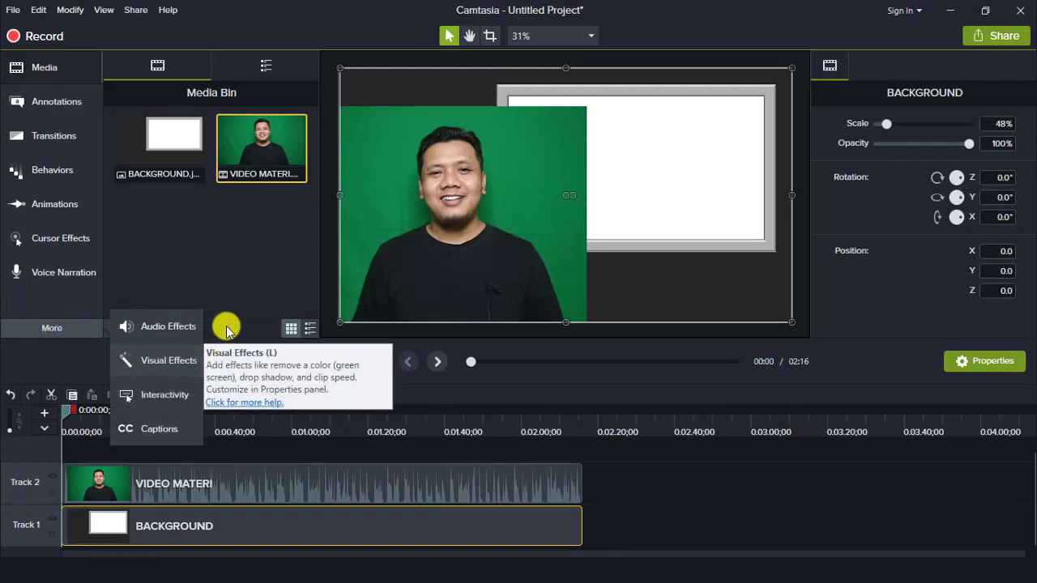
click(173, 364)
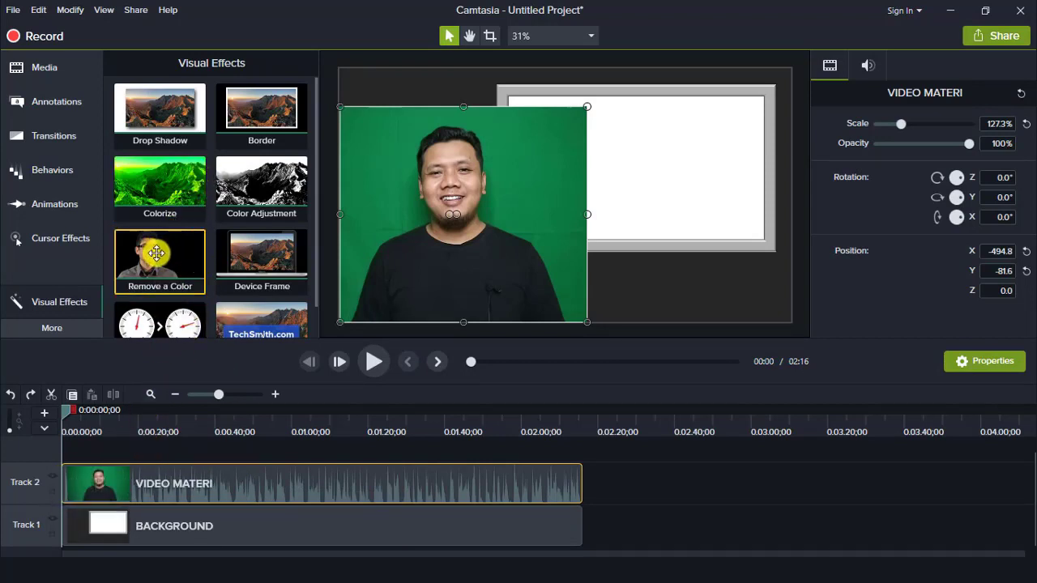
drag(160, 258, 199, 484)
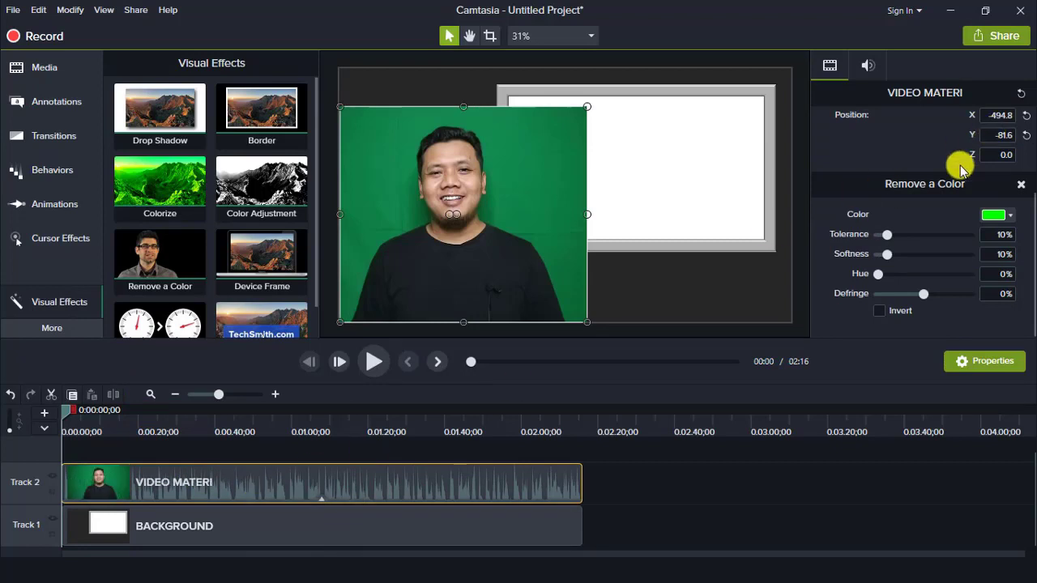
click(1011, 216)
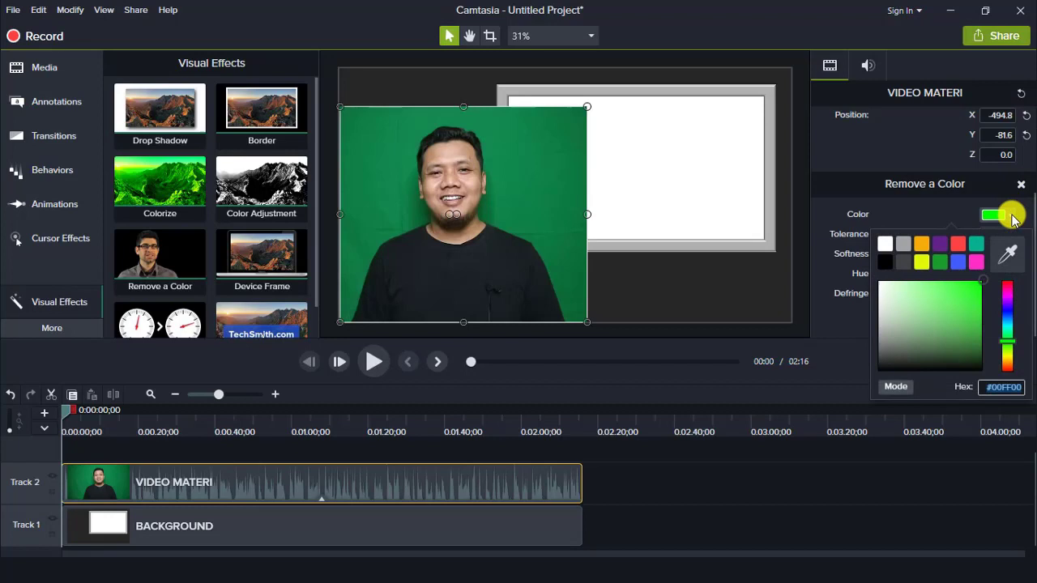
click(1010, 255)
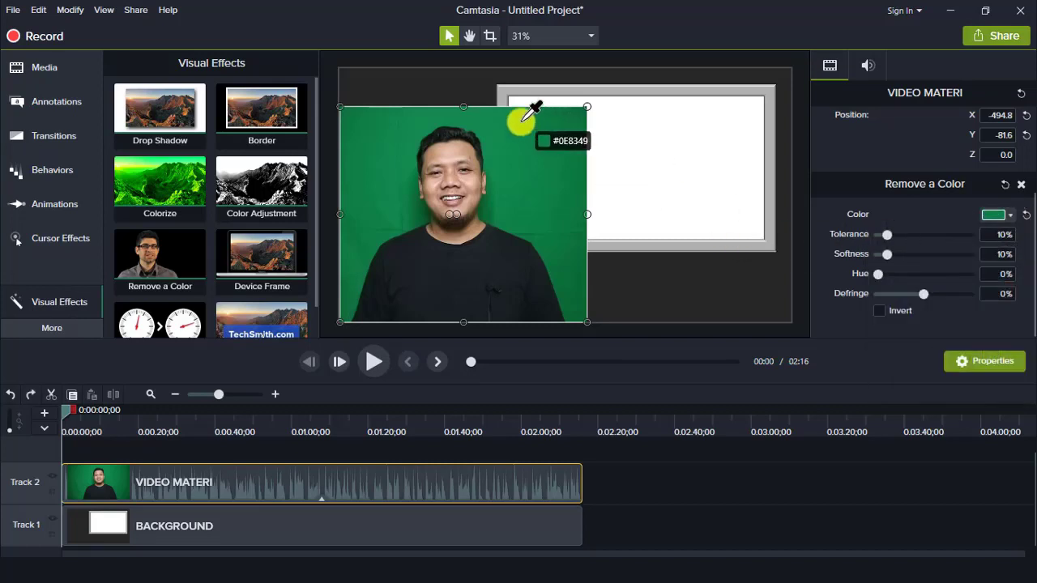
click(494, 174)
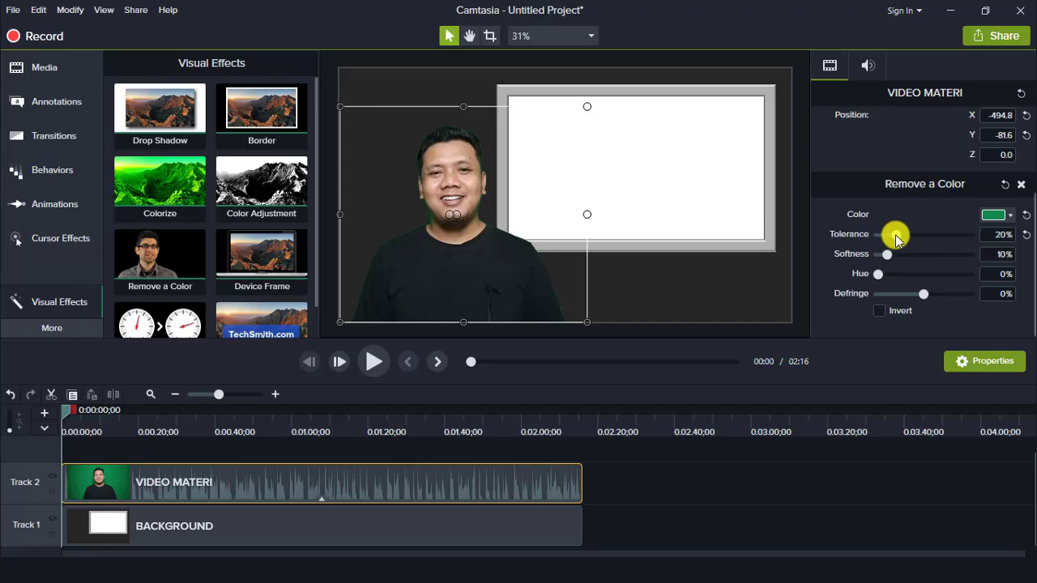
- Set the Remove a Color effect's tolerance to 25% and softness to 5%
double_click(1005, 235)
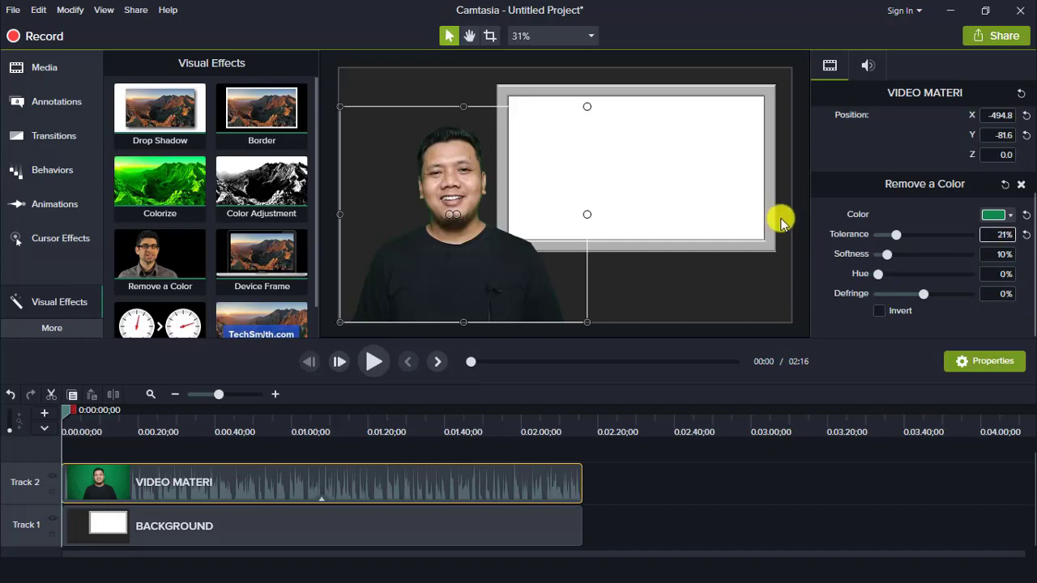
key(Return)
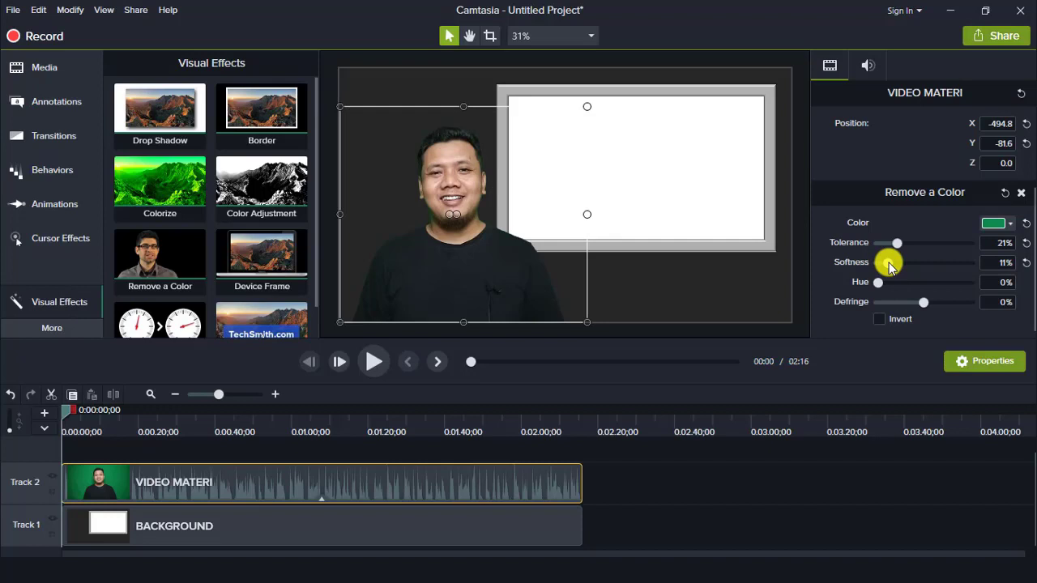
scroll(816, 283, up, 3)
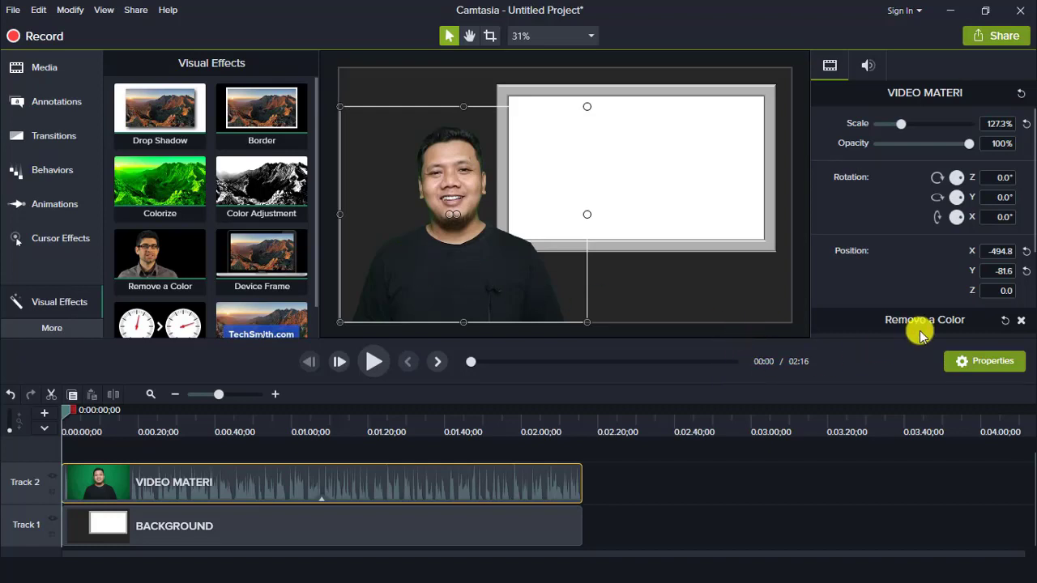
scroll(1010, 272, down, 4)
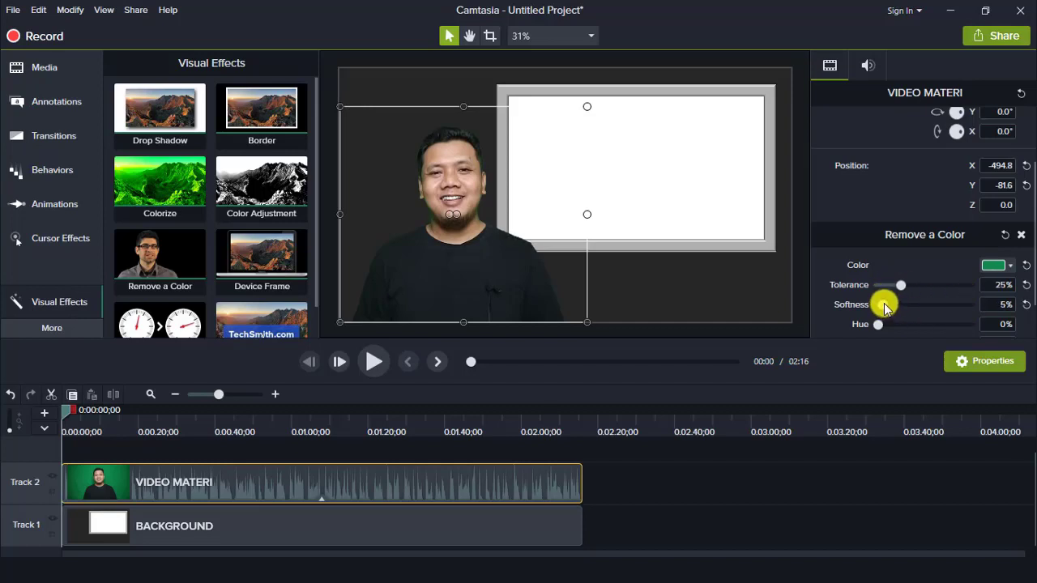
- Play the first 3 seconds or so of the composite to check the keyed presenter against the background
click(374, 361)
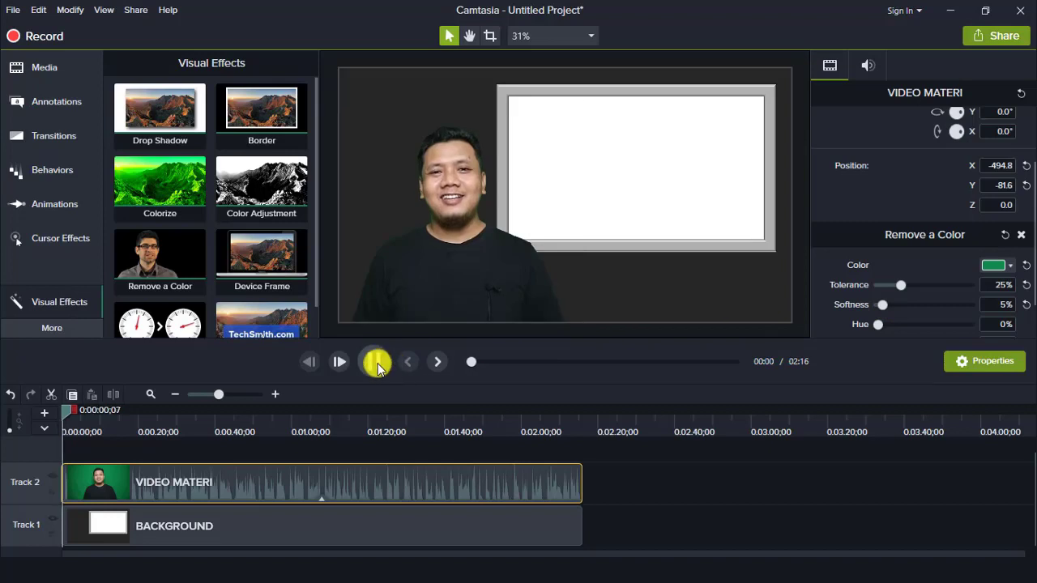
click(631, 456)
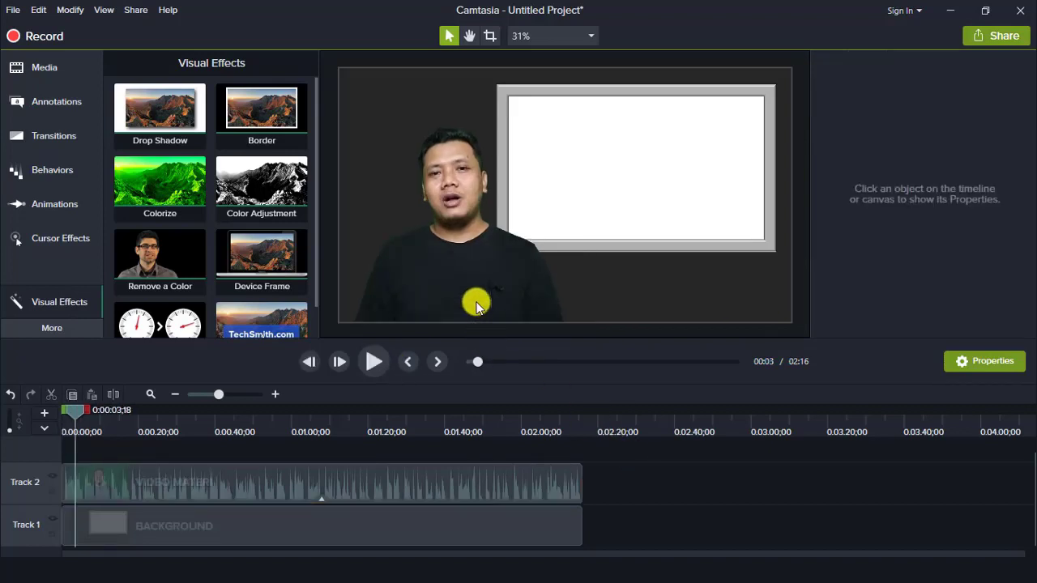
click(490, 484)
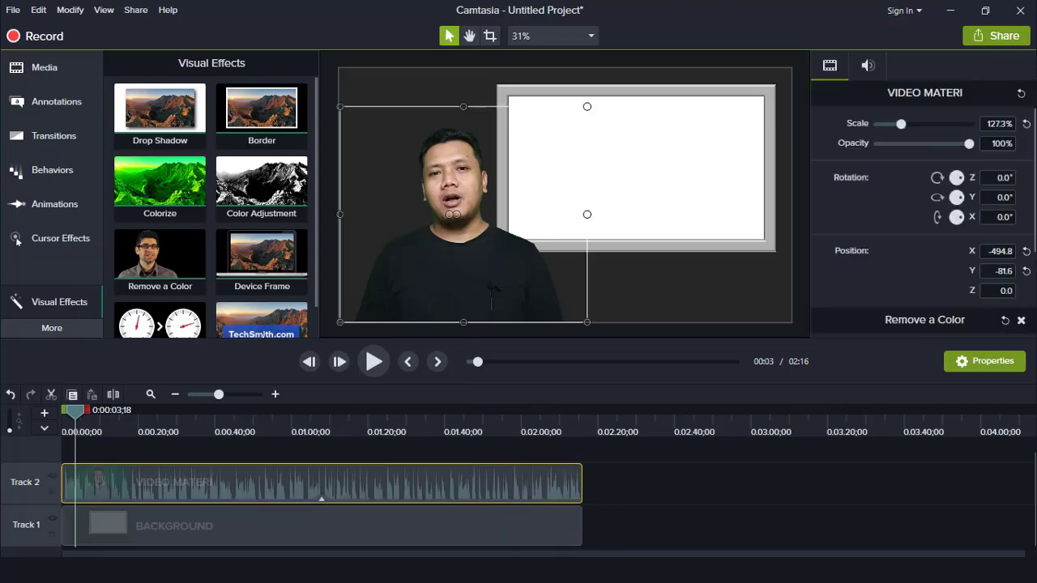
click(651, 459)
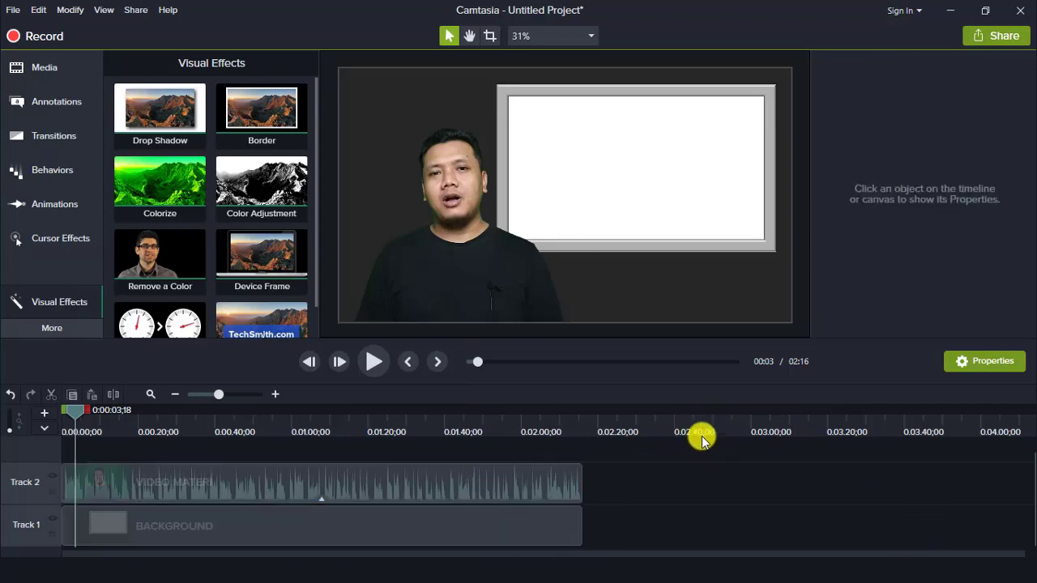
- Move the VIDEO MATERI clip up to Track 3 so that Track 2 is free above the background
click(80, 73)
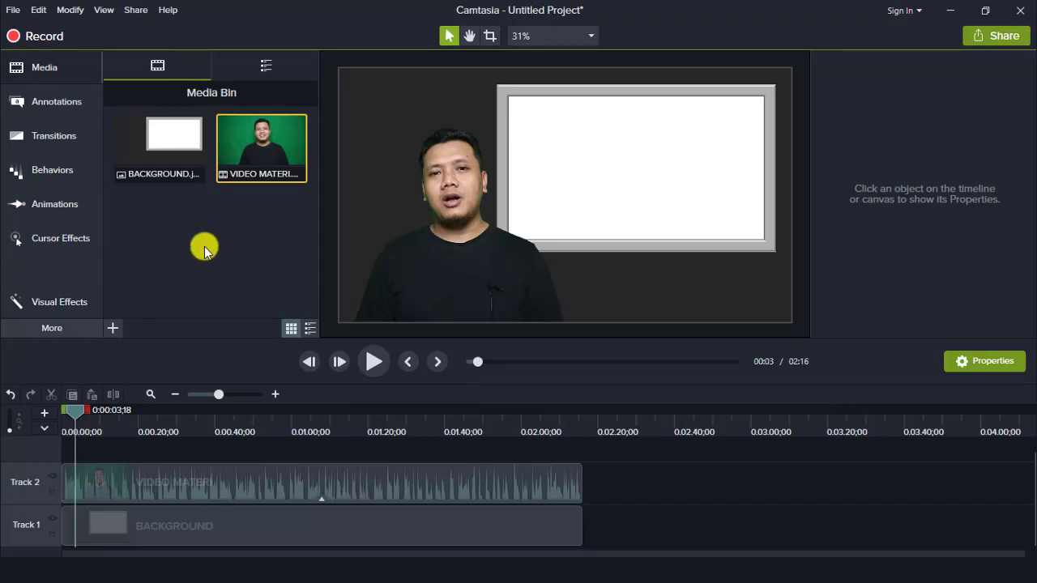
click(117, 475)
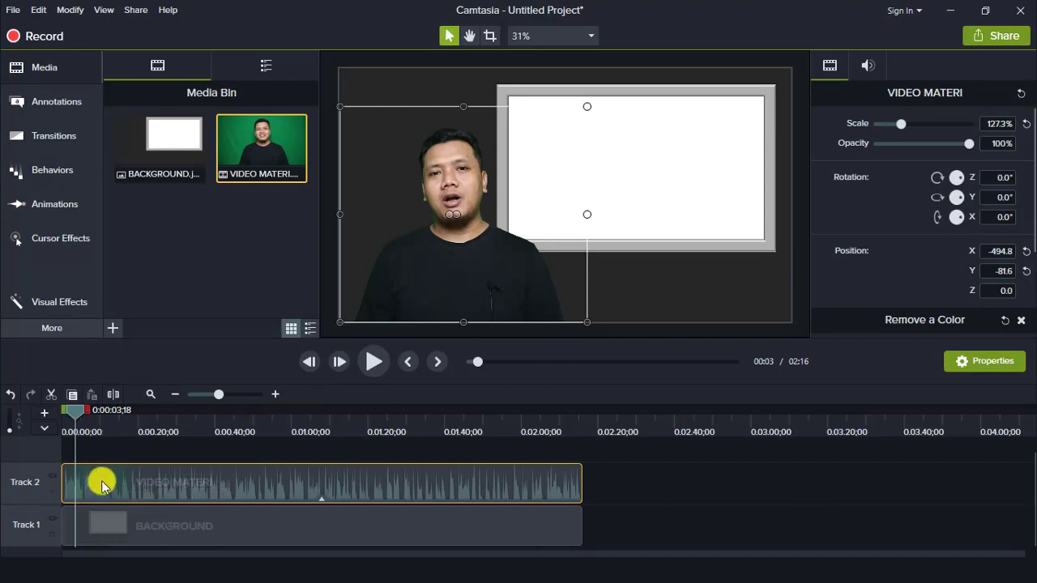
drag(107, 472, 108, 448)
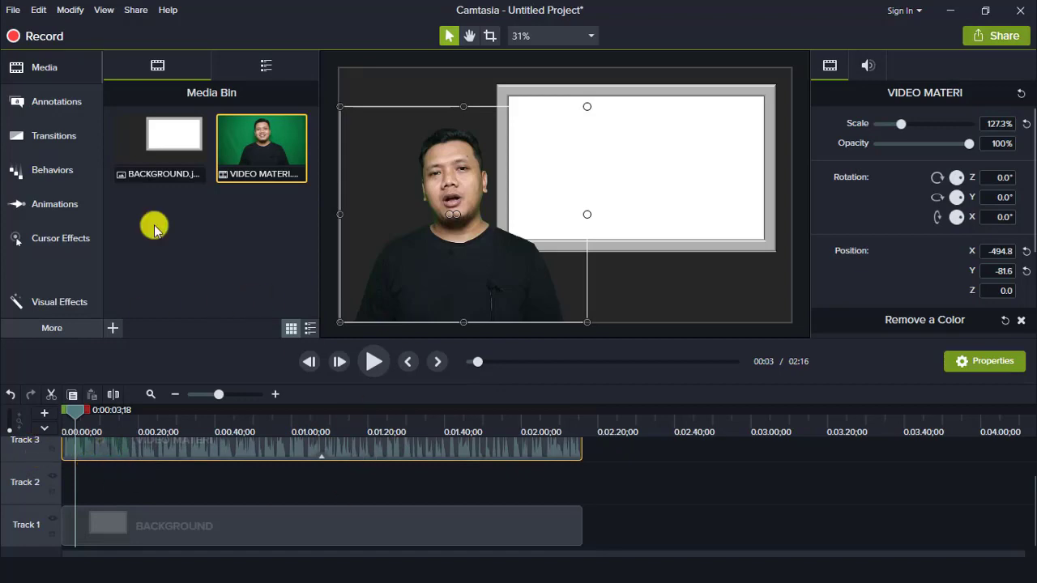
- Import the images Slide1 through Slide5 from the SLIDE GAMBAR folder into the Media Bin
click(113, 328)
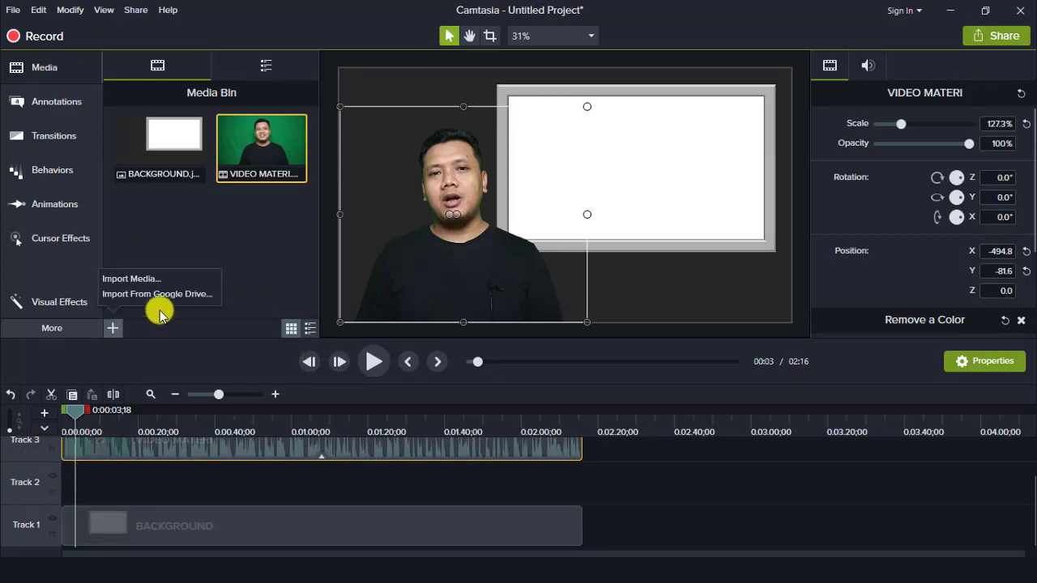
click(216, 278)
double_click(263, 144)
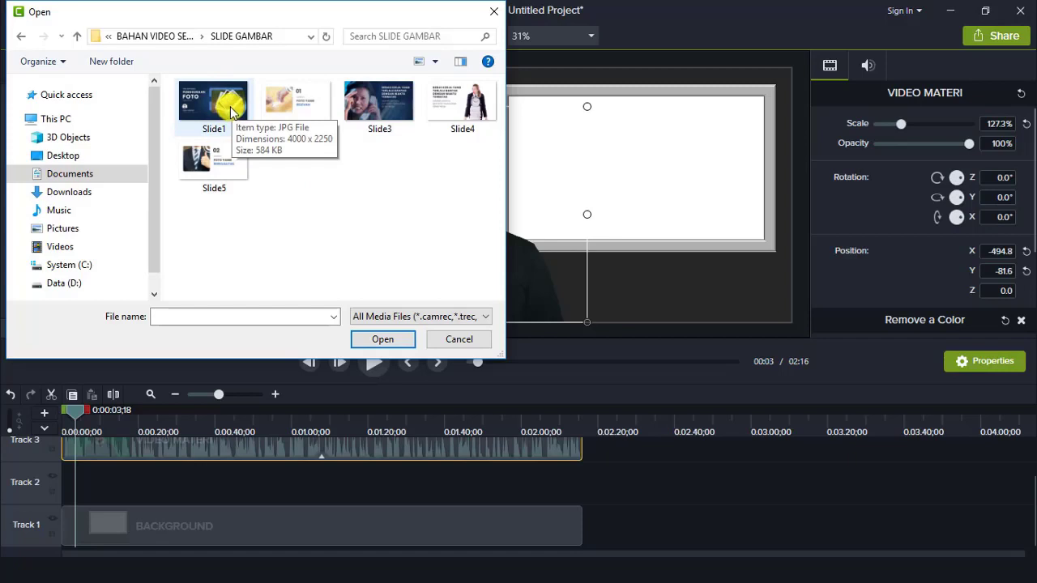
click(246, 108)
ctrl+click(296, 108)
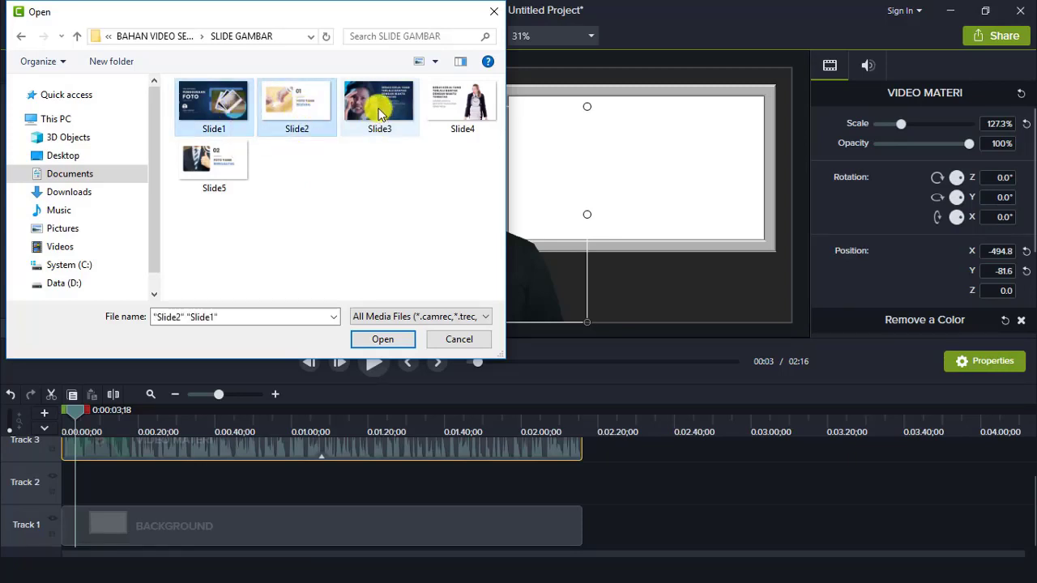
ctrl+click(378, 107)
ctrl+click(459, 101)
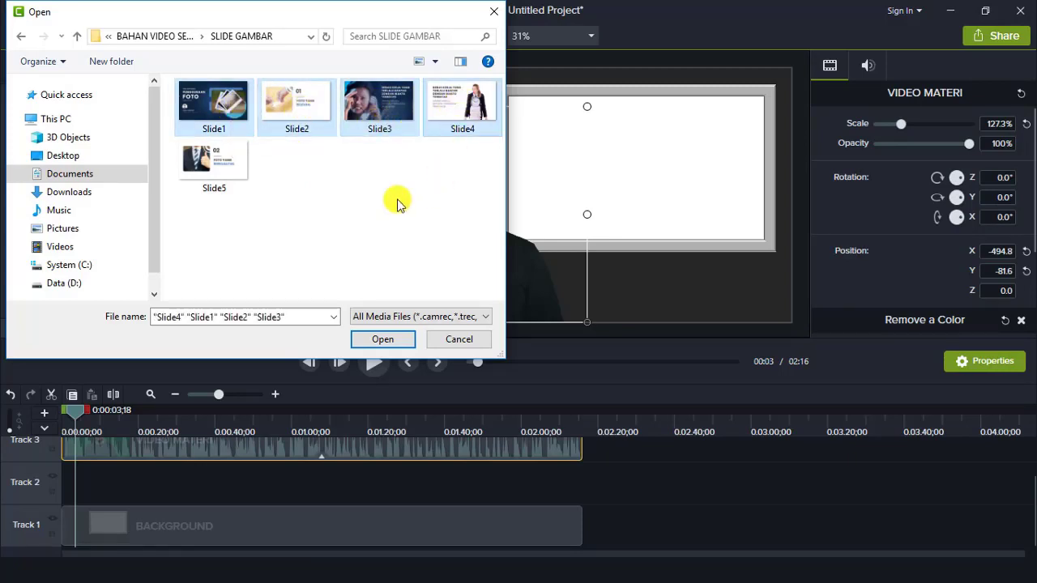
ctrl+click(245, 189)
click(394, 340)
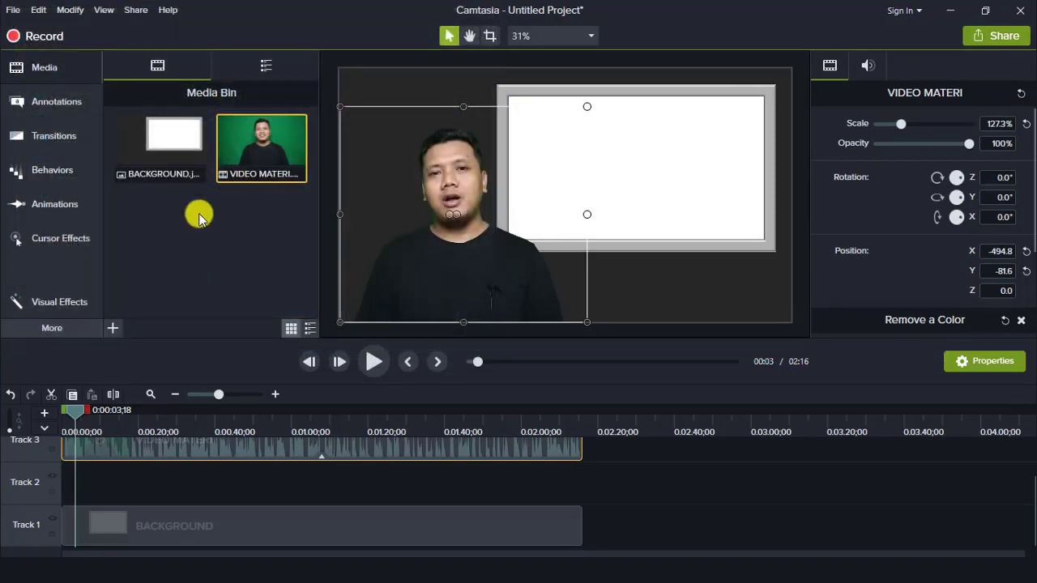
click(230, 193)
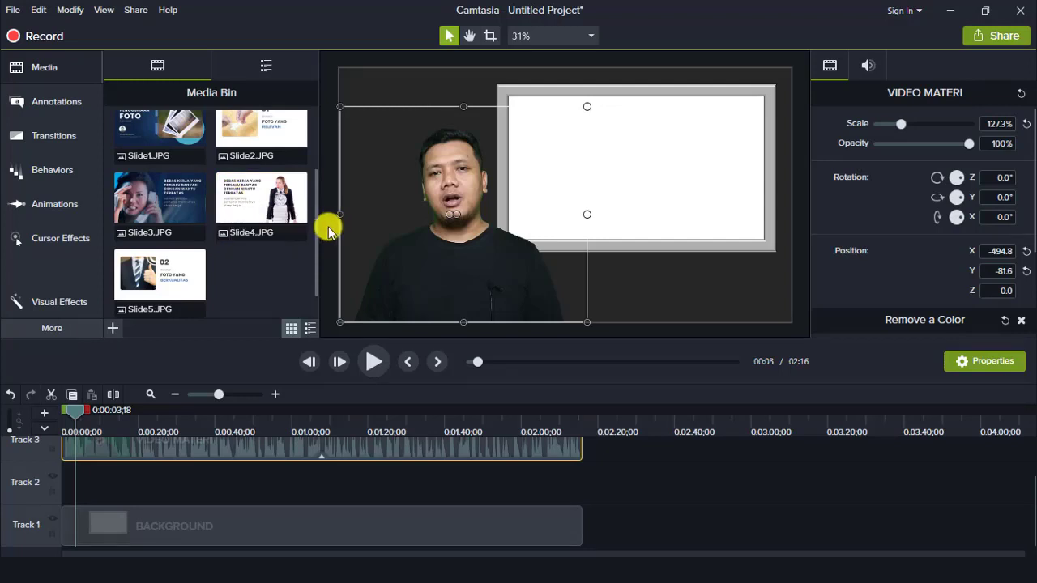
scroll(317, 225, up, 2)
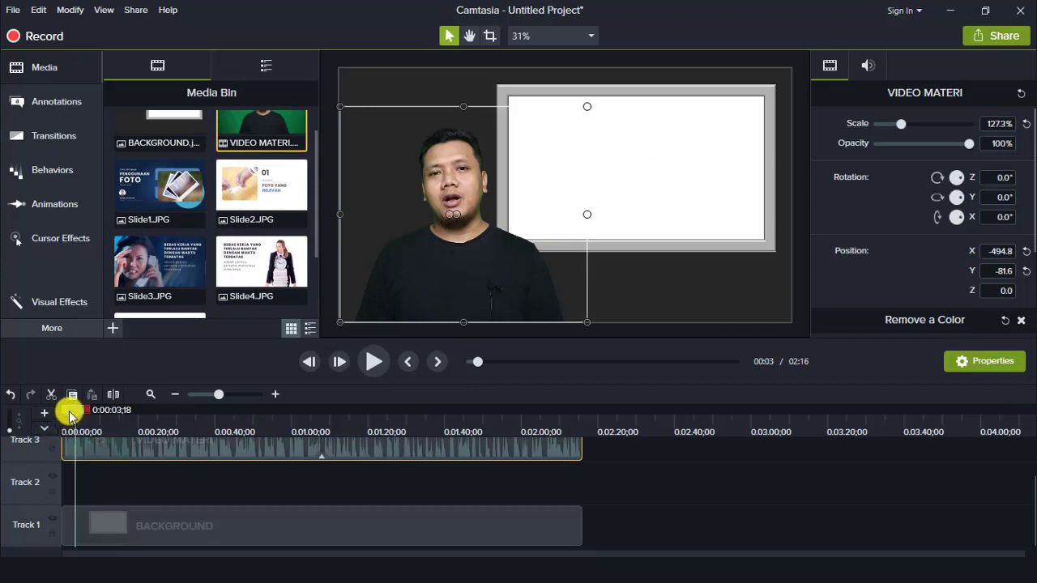
- Play the video from its start to 0:00:08;26 and place Slide1 at that point on a new Track 4 above the presenter
drag(71, 409, 57, 412)
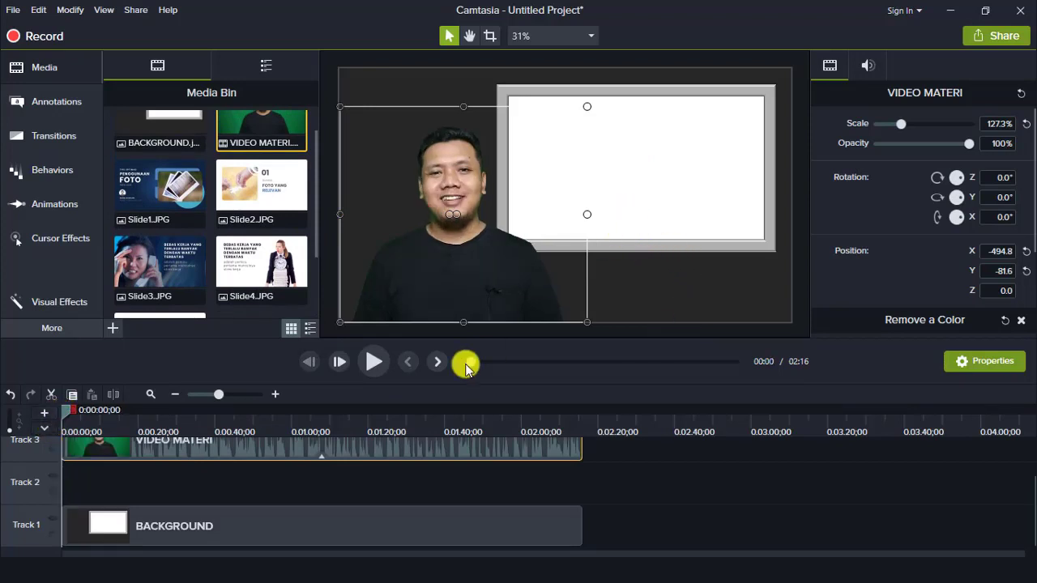
click(378, 364)
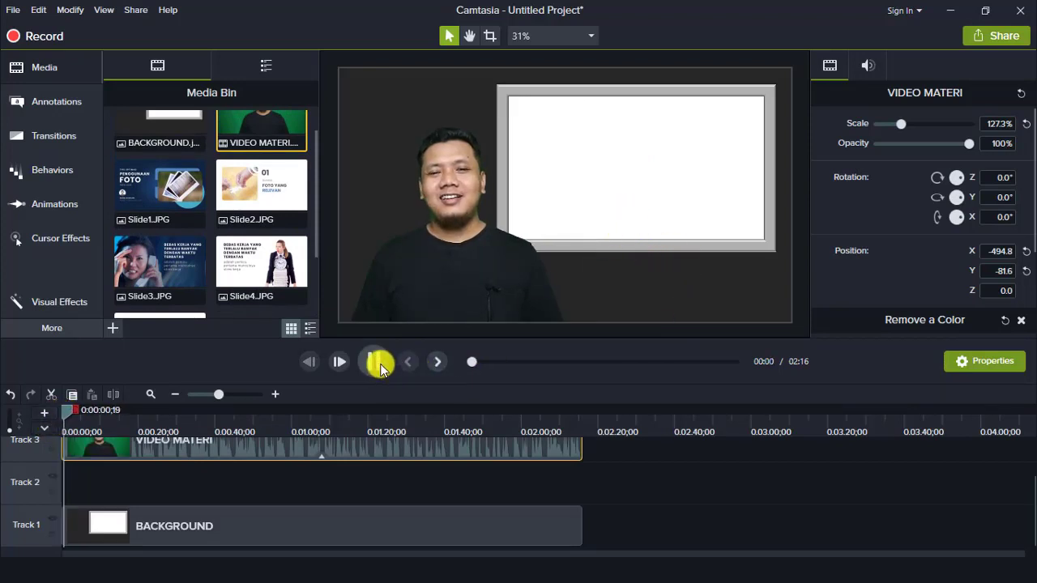
click(276, 395)
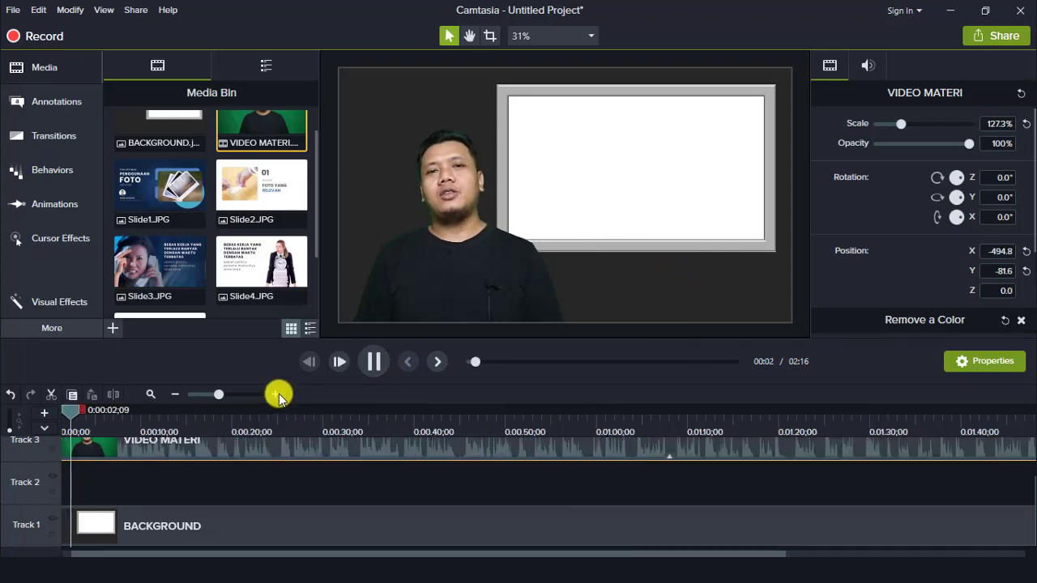
click(377, 362)
scroll(332, 461, up, 1)
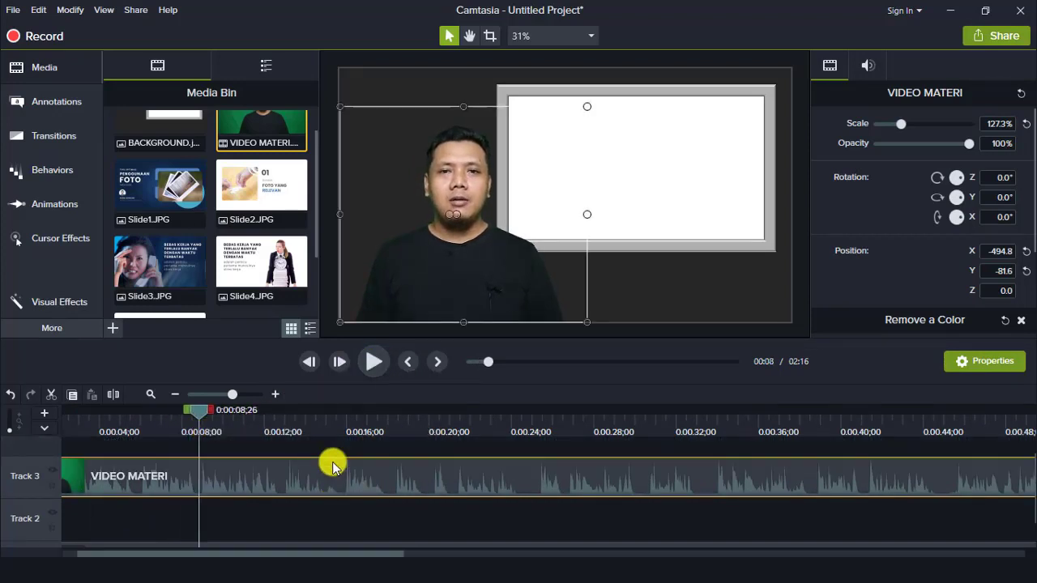
scroll(205, 454, up, 1)
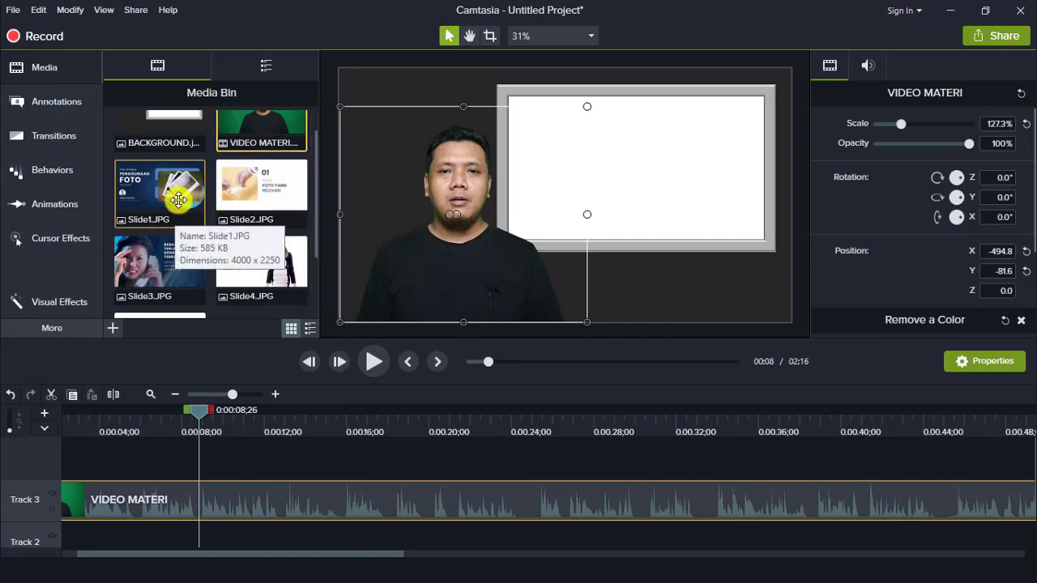
drag(173, 202, 201, 459)
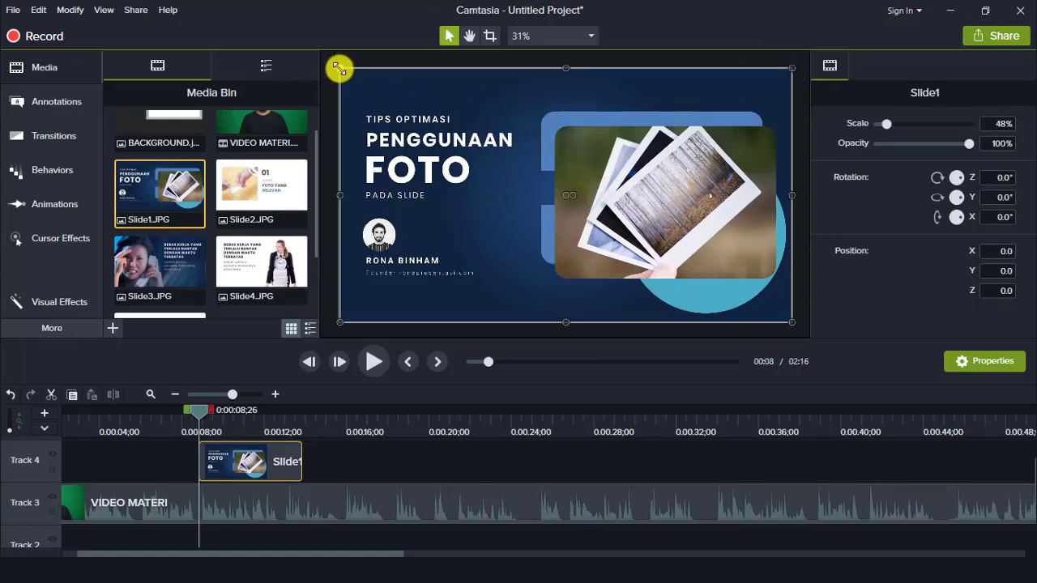
- Scale Slide1 down to about 27.2% and fit it inside the white board of the background frame
drag(341, 71, 546, 119)
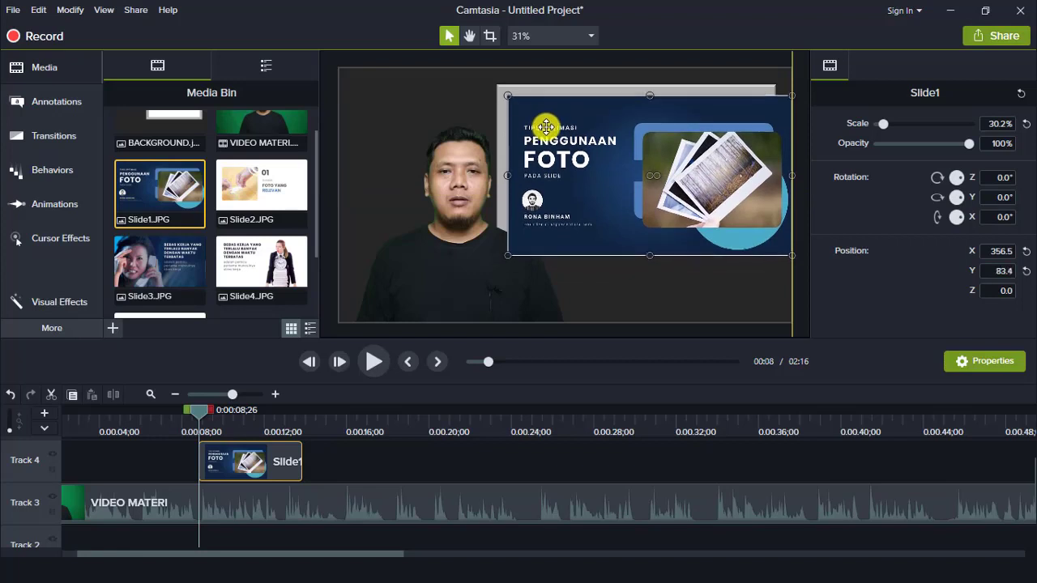
drag(786, 250, 764, 240)
click(749, 277)
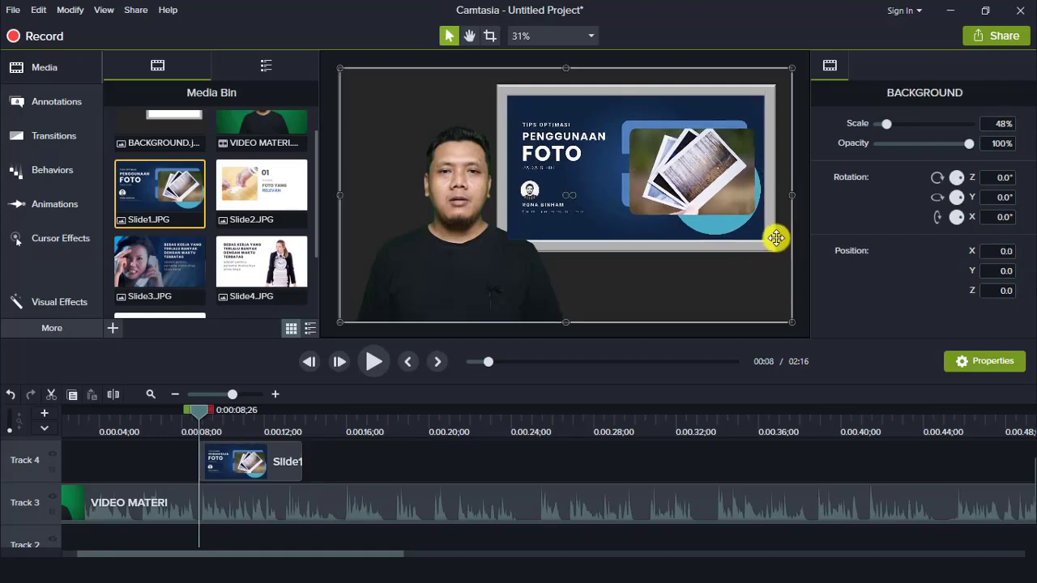
click(742, 209)
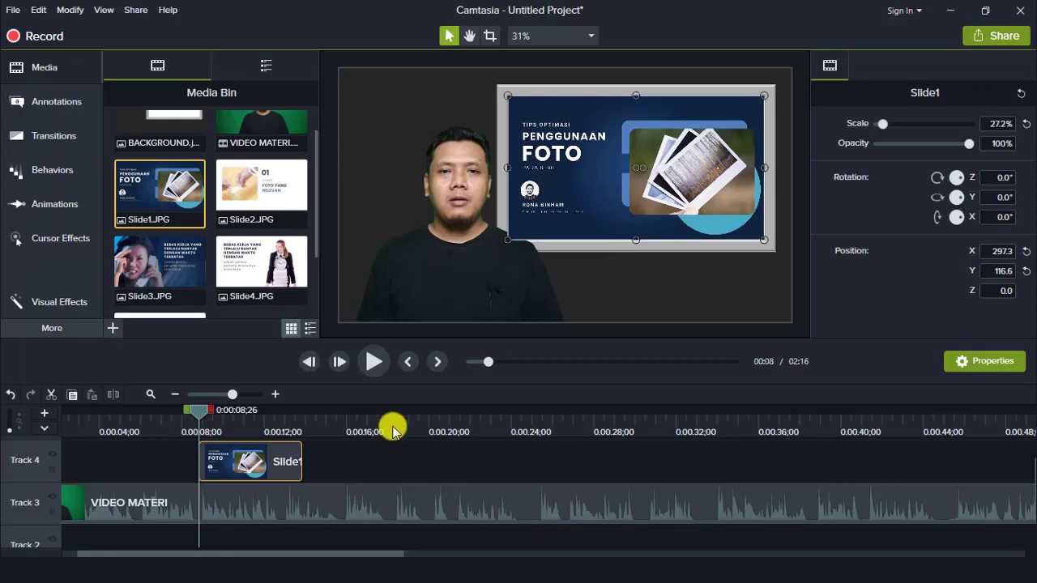
- Move the Slide1 clip down to Track 2, between the presenter and the background, and check the layers on the canvas
scroll(280, 457, down, 3)
scroll(260, 452, up, 2)
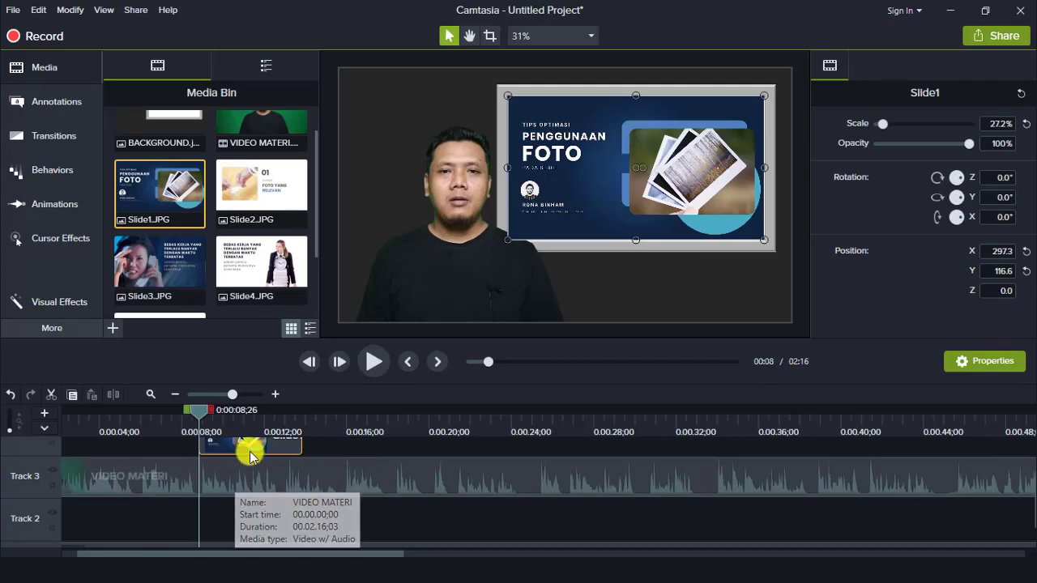
drag(248, 450, 251, 508)
click(521, 260)
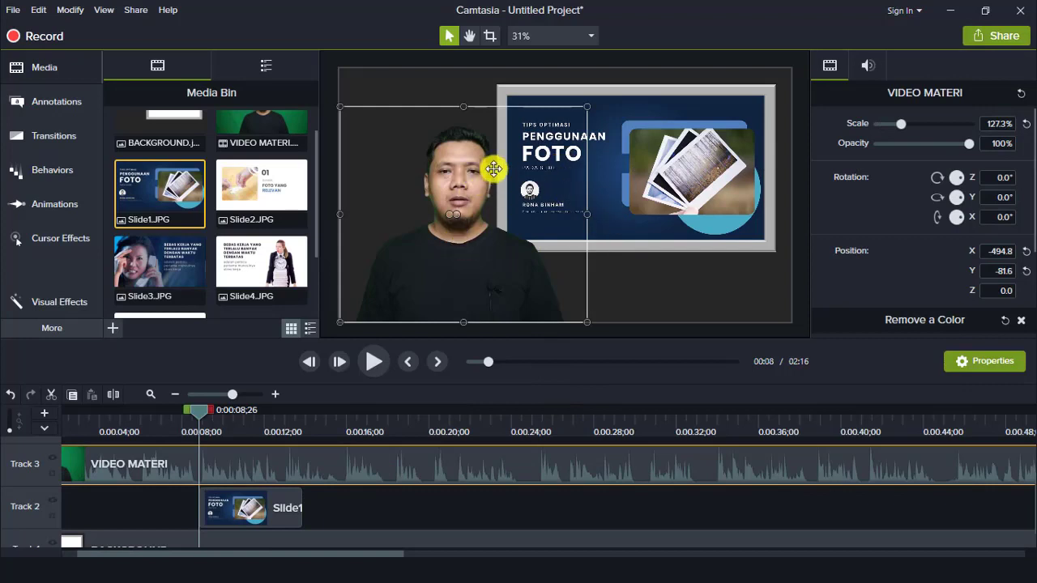
click(653, 140)
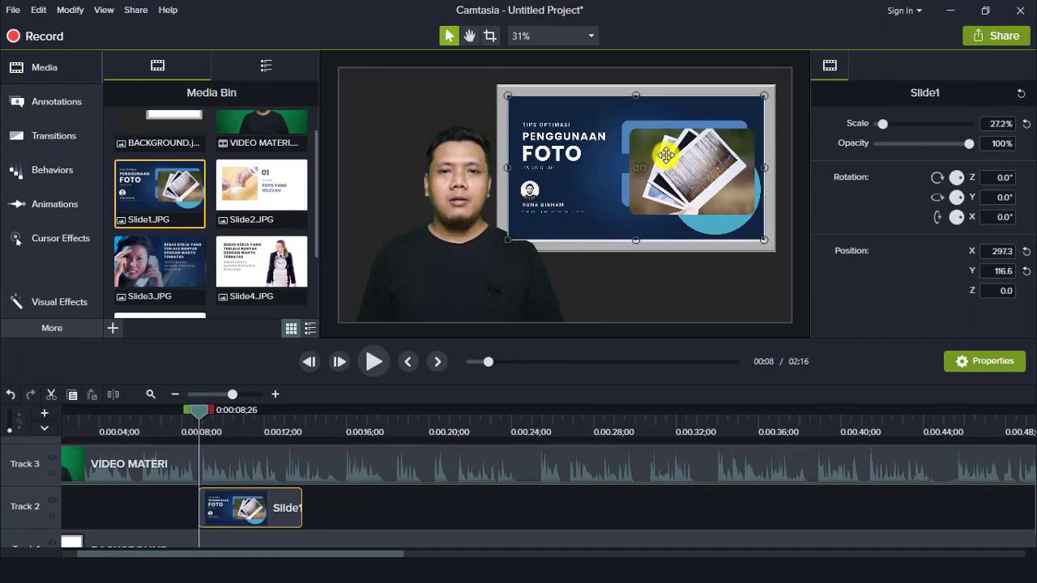
click(790, 151)
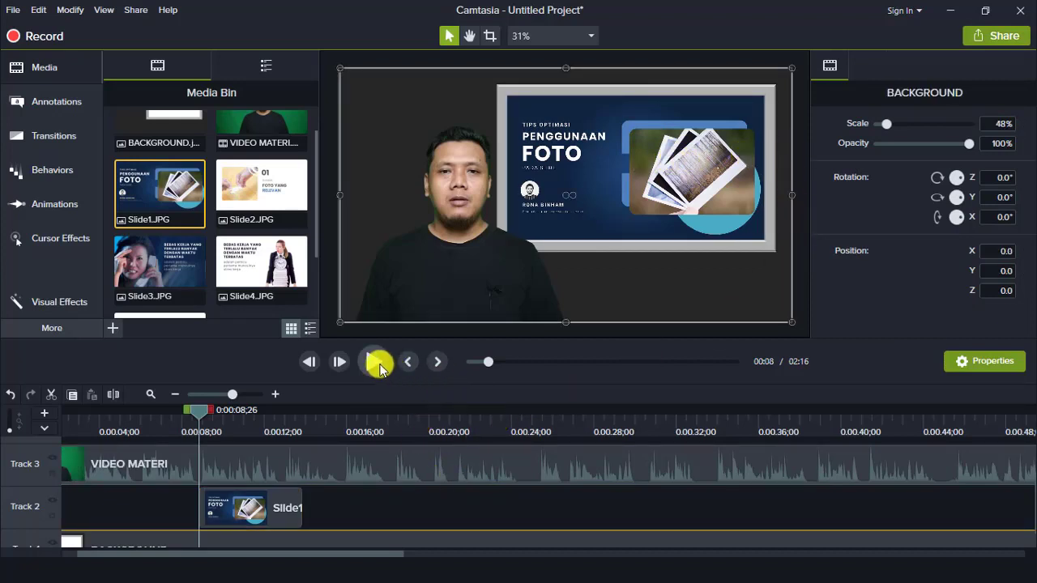
- Play on to about 0:00:17, and replay from about 0:00:14;29 to 0:00:15;28 to examine the pause in the presenter's speech
click(378, 364)
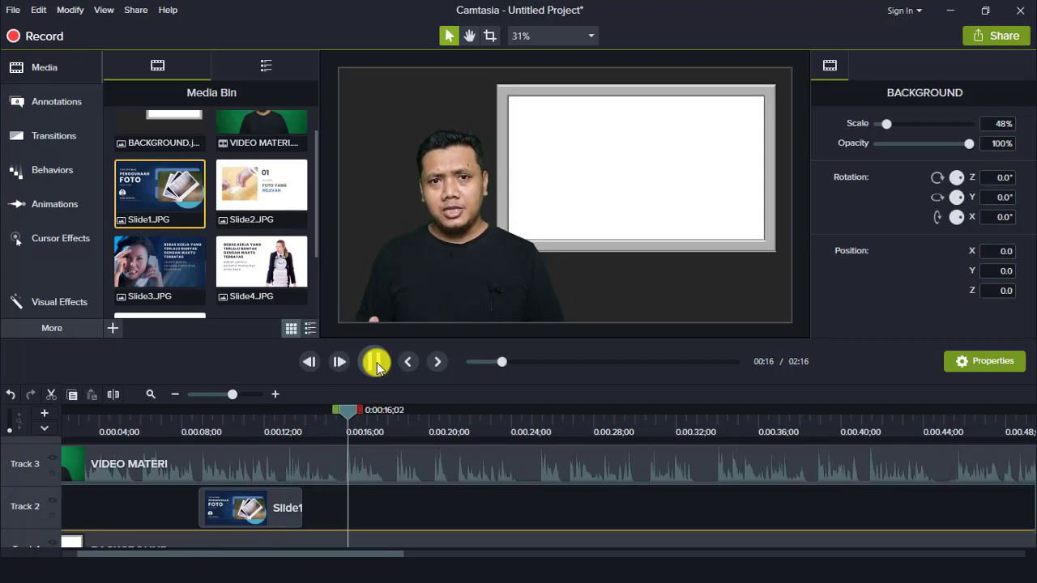
click(376, 366)
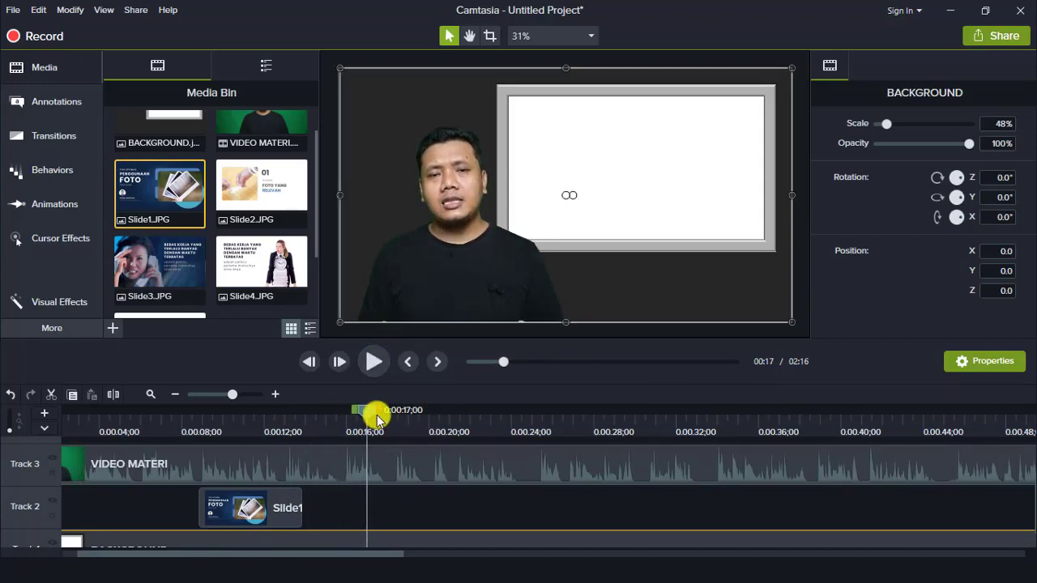
click(274, 395)
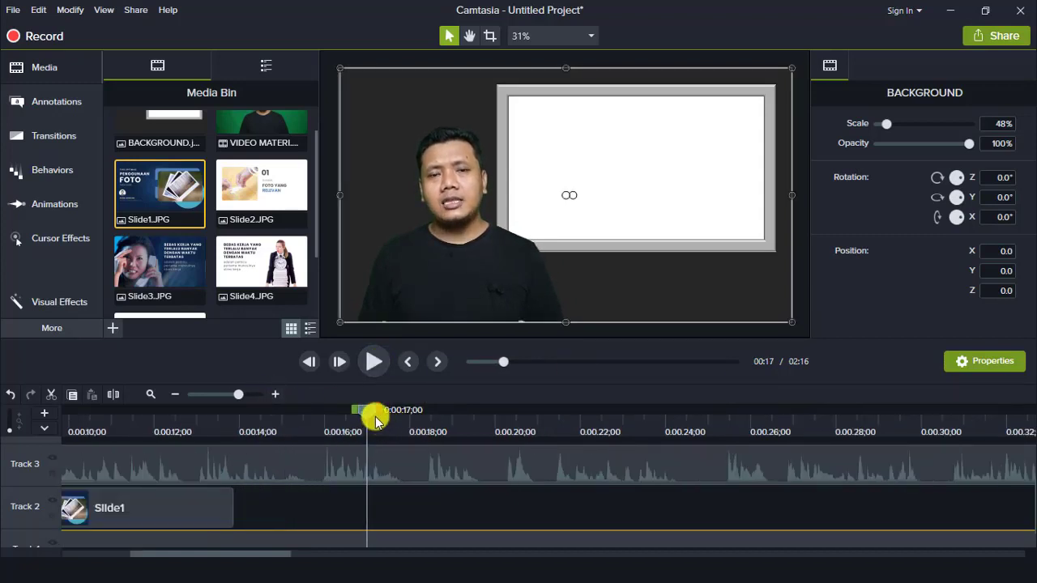
drag(360, 415, 278, 416)
click(371, 363)
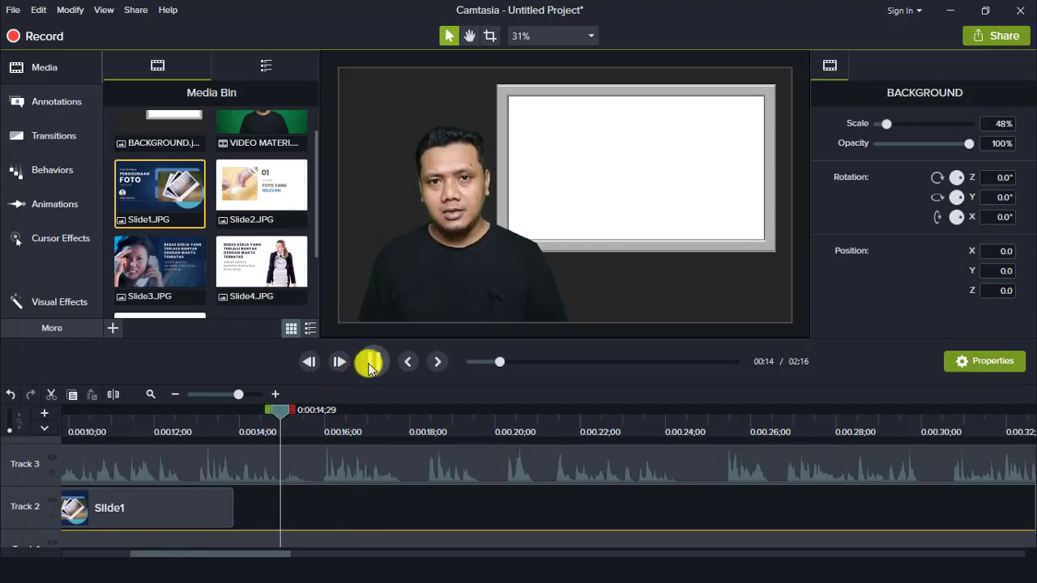
key(space)
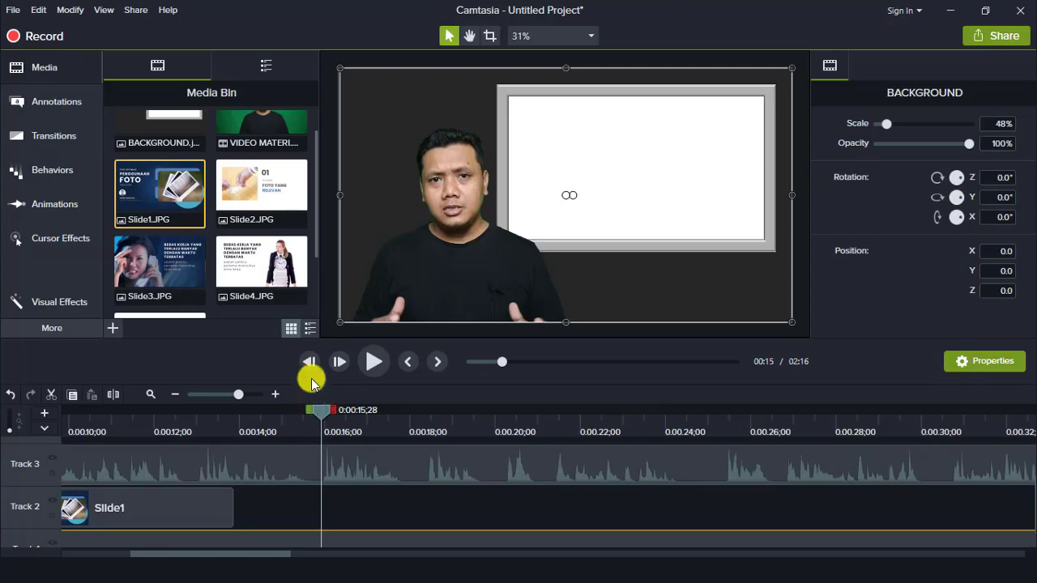
- Silence the VIDEO MATERI audio between about 0:00:14;29 and 0:00:15;28, and return the playhead to 0:00:13;06
drag(312, 411, 280, 417)
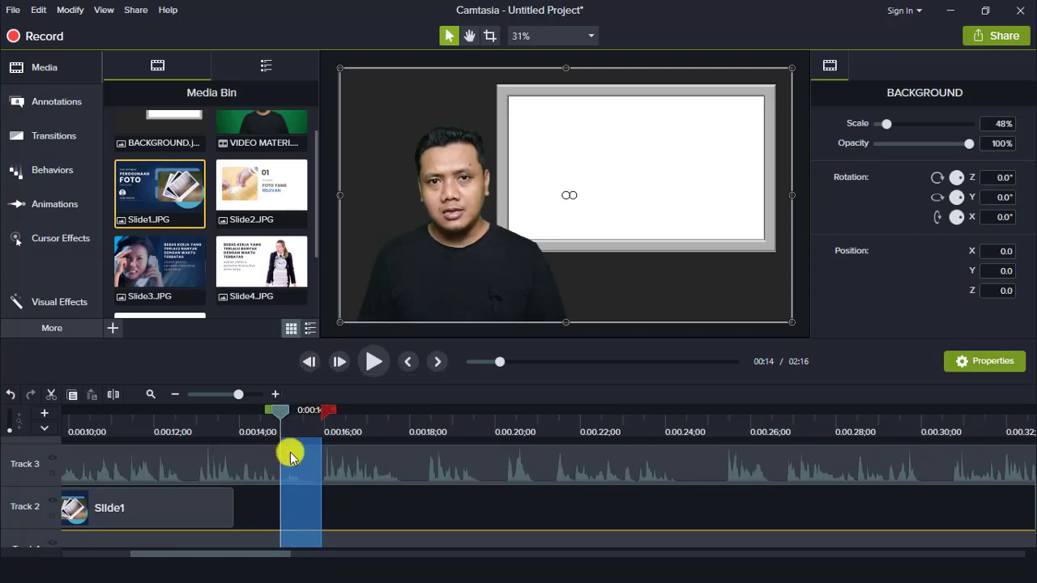
click(296, 456)
right_click(321, 448)
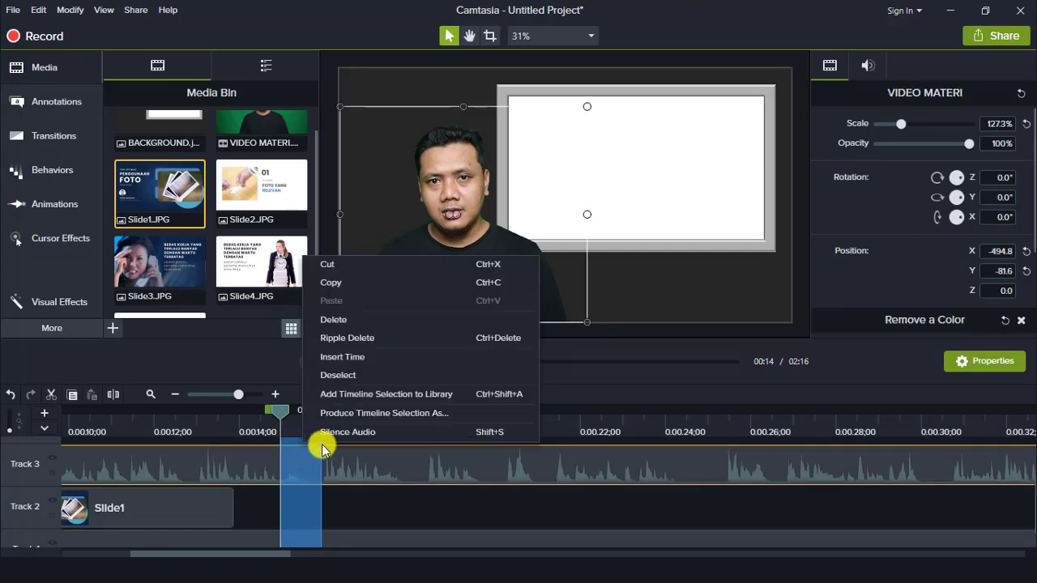
click(368, 435)
drag(270, 416, 305, 413)
click(204, 436)
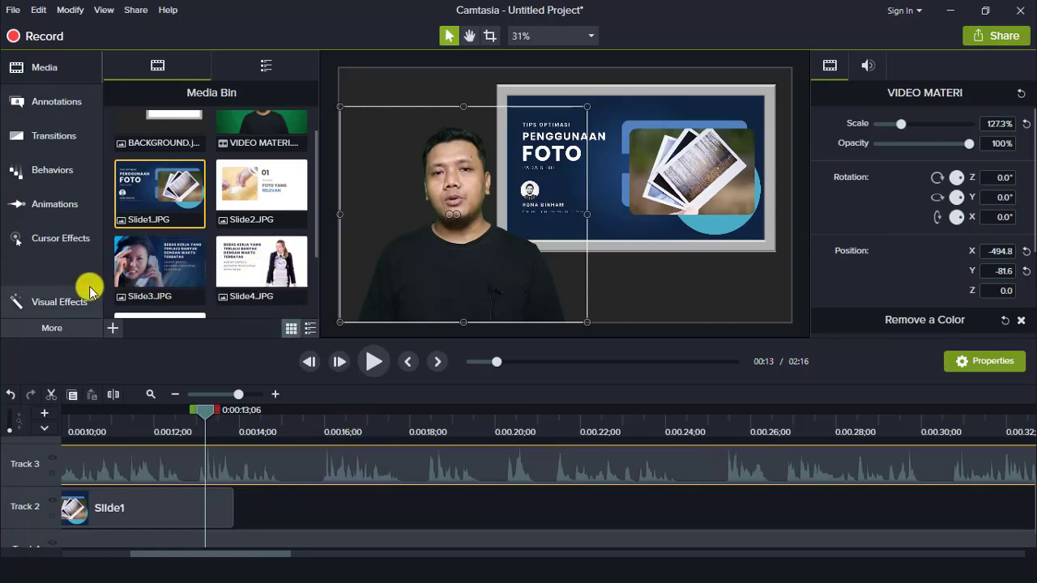
- Apply the Noise Removal audio effect to VIDEO MATERI and play from about 0:00:13 to hear the sound
click(77, 327)
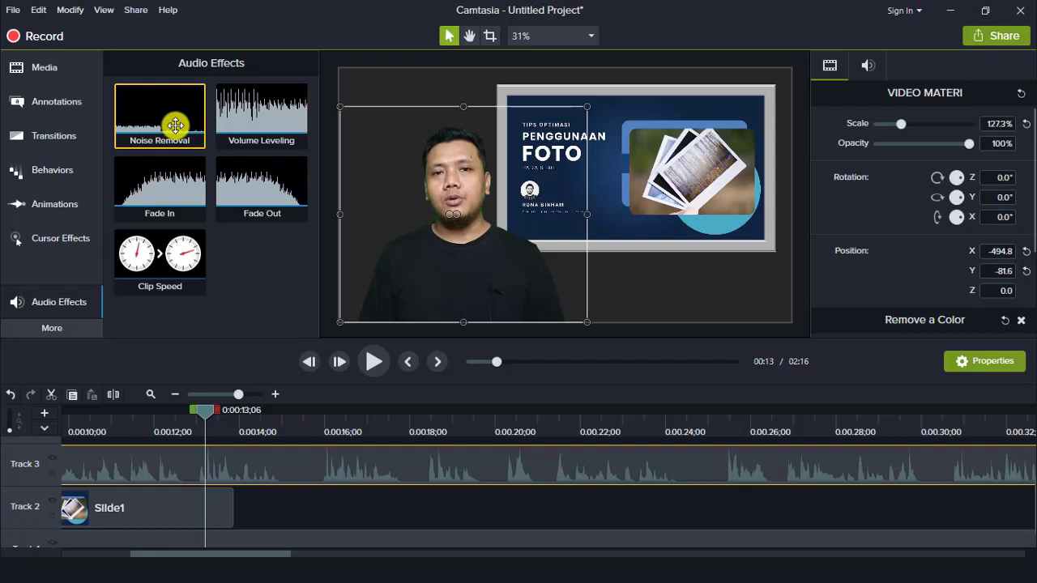
drag(177, 124, 338, 469)
click(379, 363)
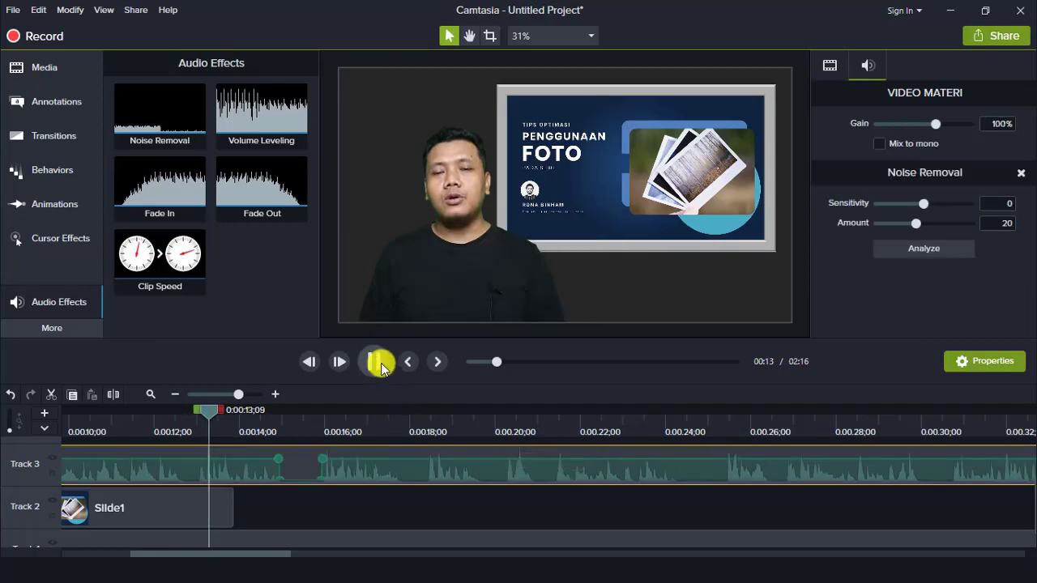
click(379, 366)
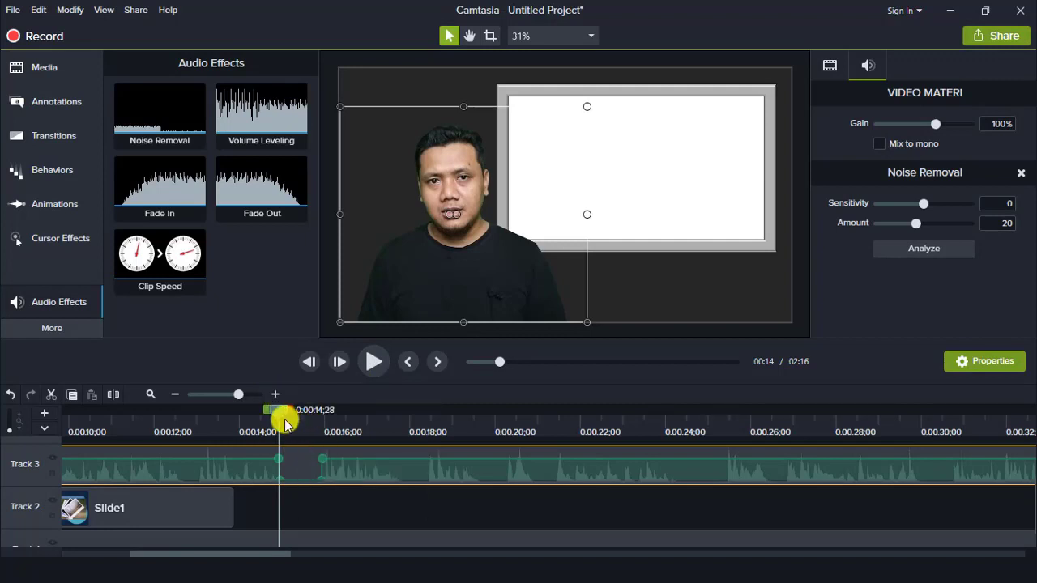
- Replay the silenced stretch of VIDEO MATERI from just before 0:00:15 to about 0:00:15;22 at closer timeline zoom
drag(284, 420, 274, 413)
click(275, 394)
click(375, 364)
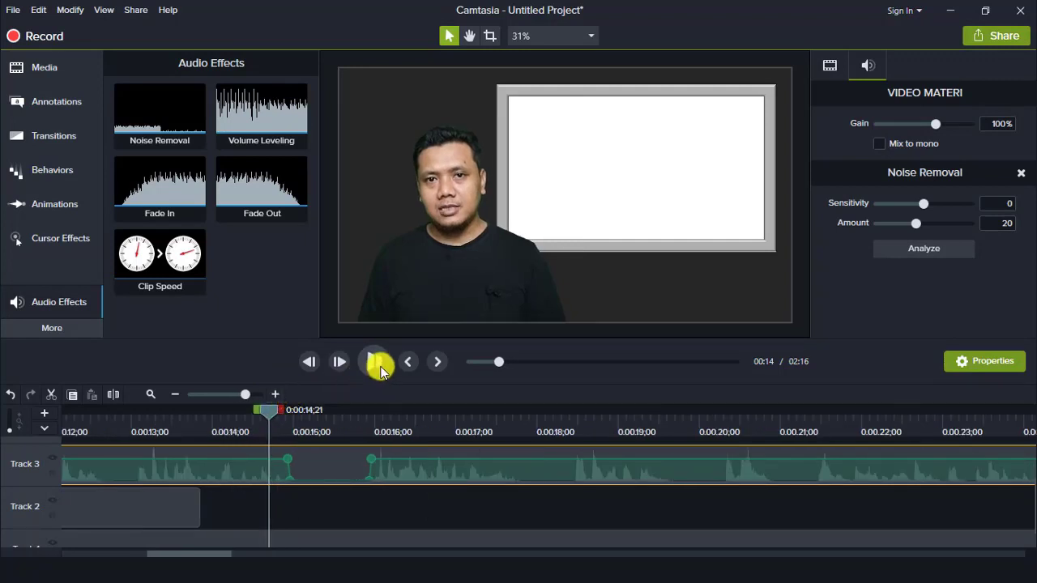
click(377, 364)
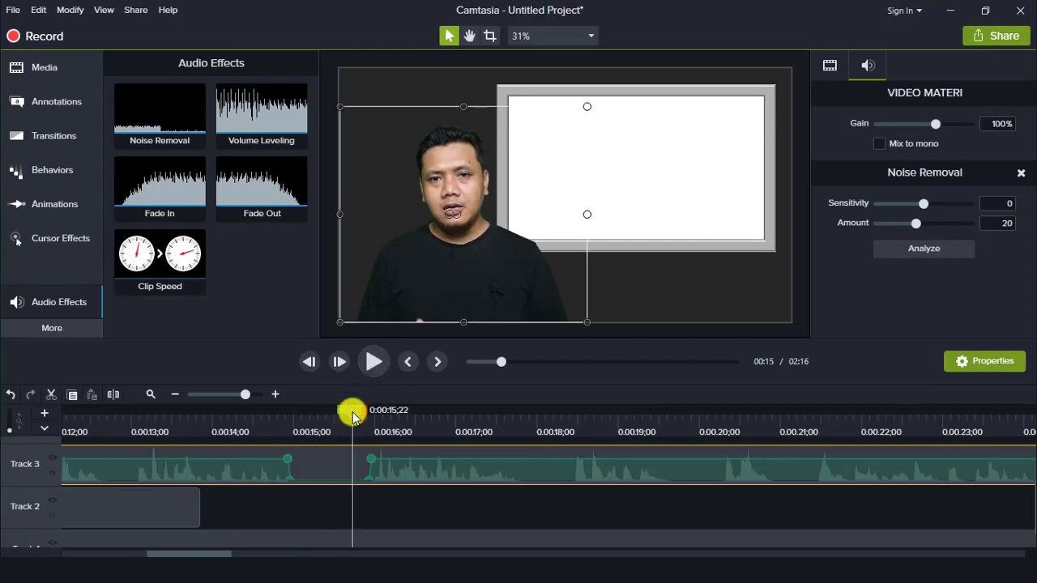
mouse_move(353, 417)
mouse_down()
mouse_move(269, 436)
mouse_move(339, 417)
mouse_up()
- Undo the Noise Removal effect and the audio silencing on VIDEO MATERI, and return the playhead to 0:00:13;08
key(ctrl+z)
key(ctrl+z)
click(175, 396)
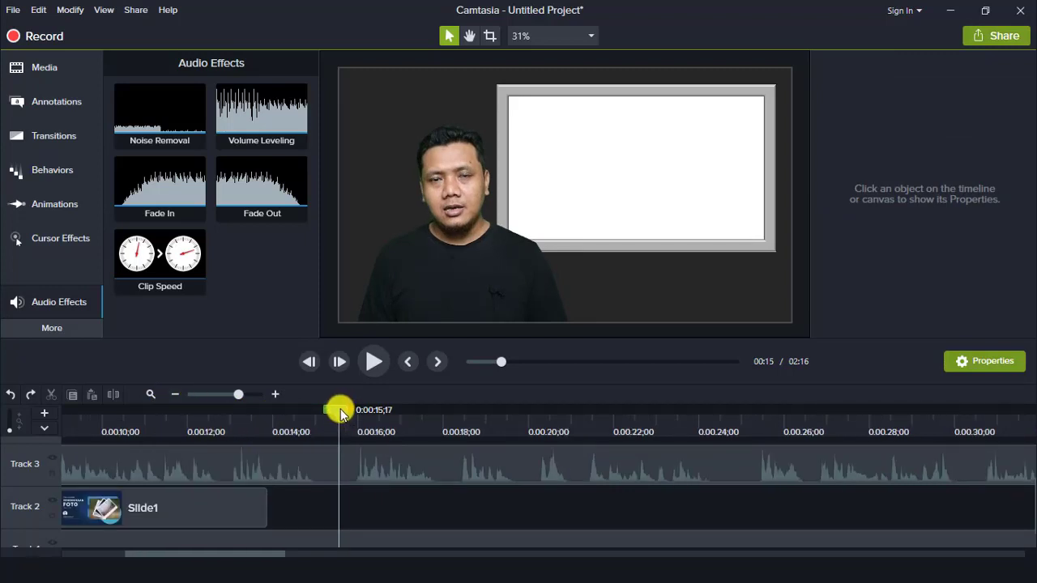
drag(341, 413, 239, 413)
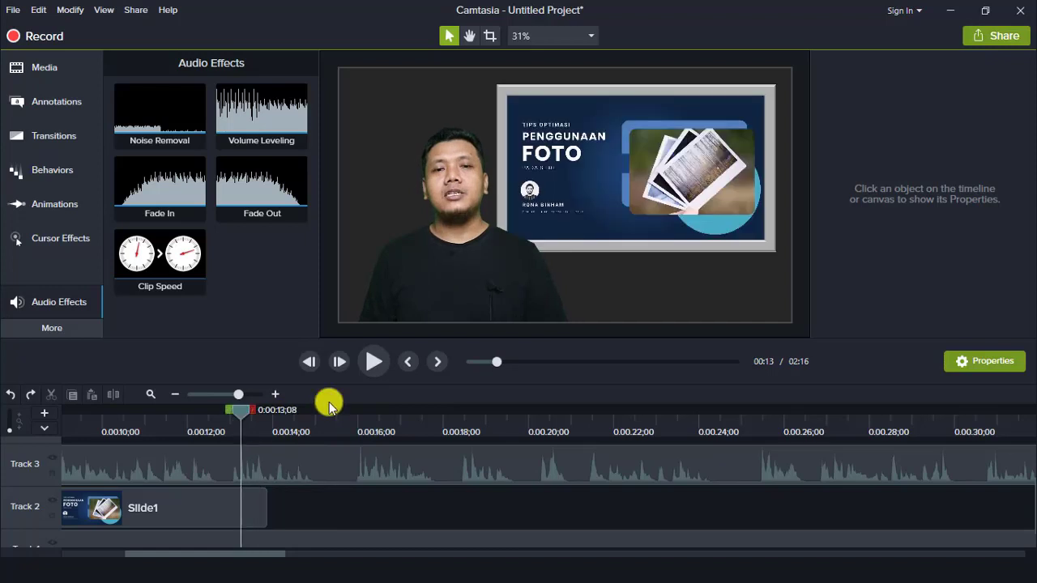
- Play the speech on from about 0:00:13 to 0:00:33;06 and extend the end of the Slide1 clip to that time
drag(491, 364, 427, 383)
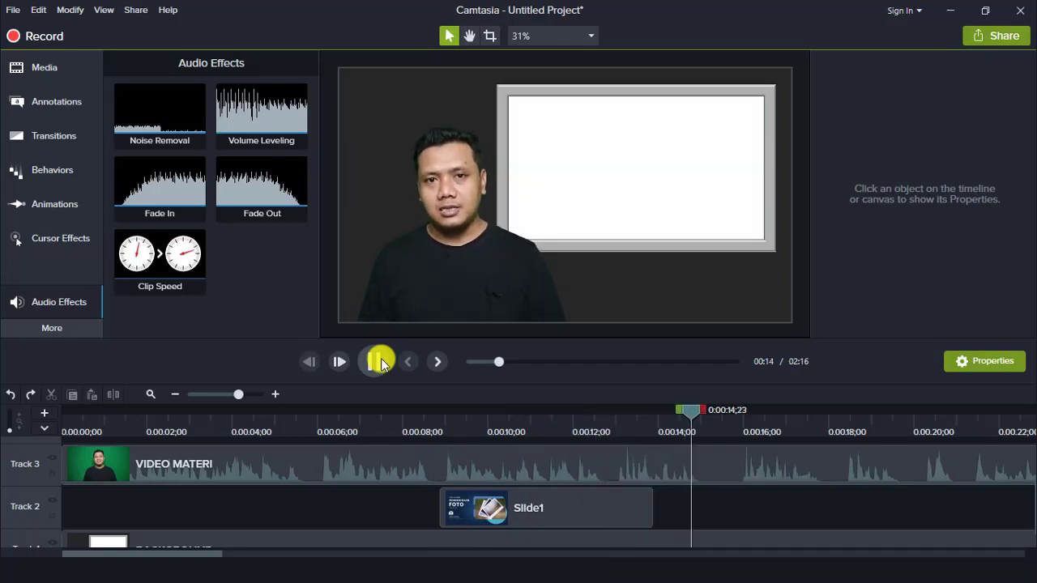
click(382, 362)
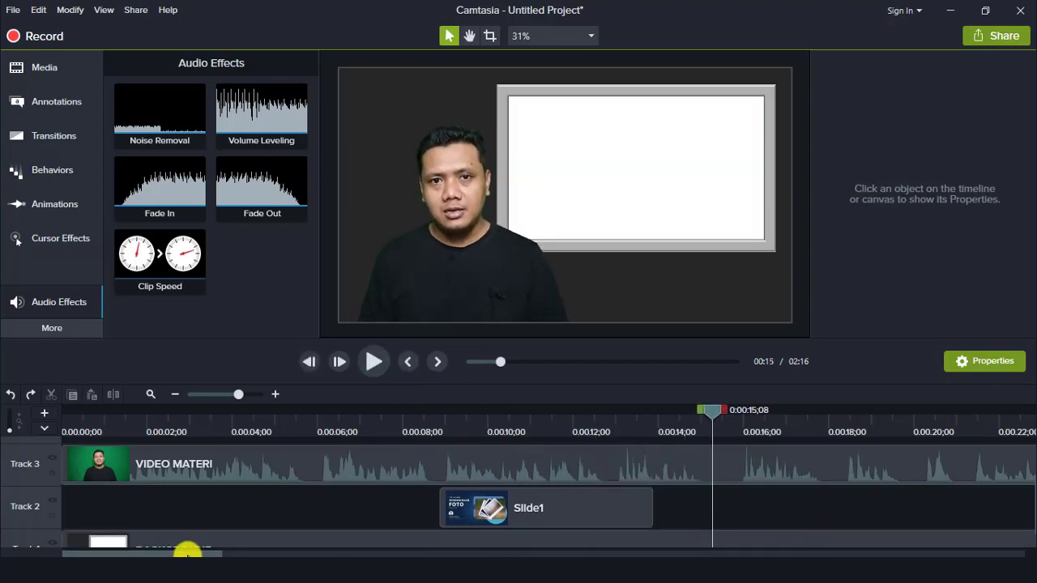
drag(189, 552, 220, 552)
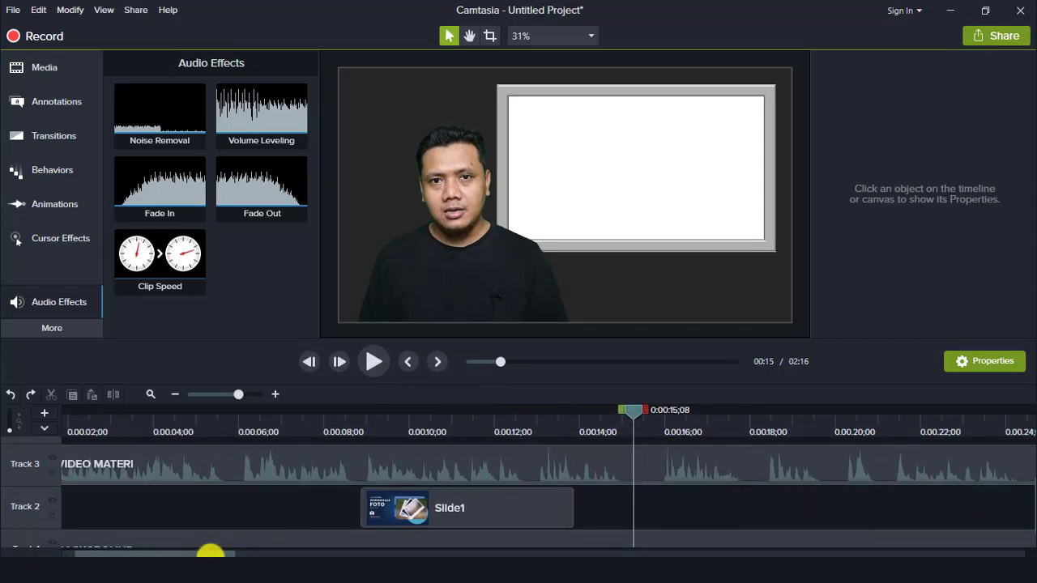
drag(215, 554, 231, 553)
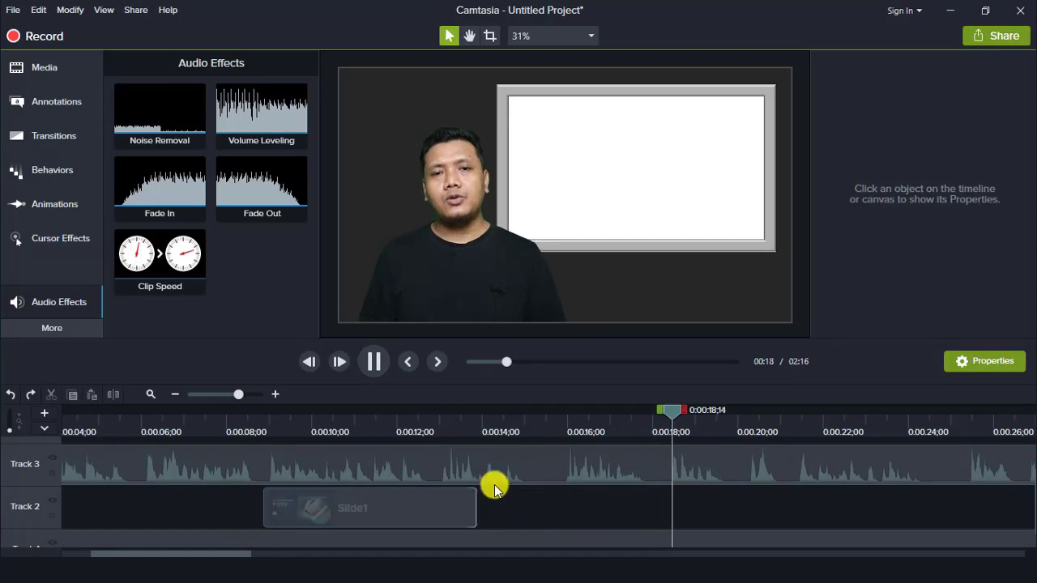
click(174, 394)
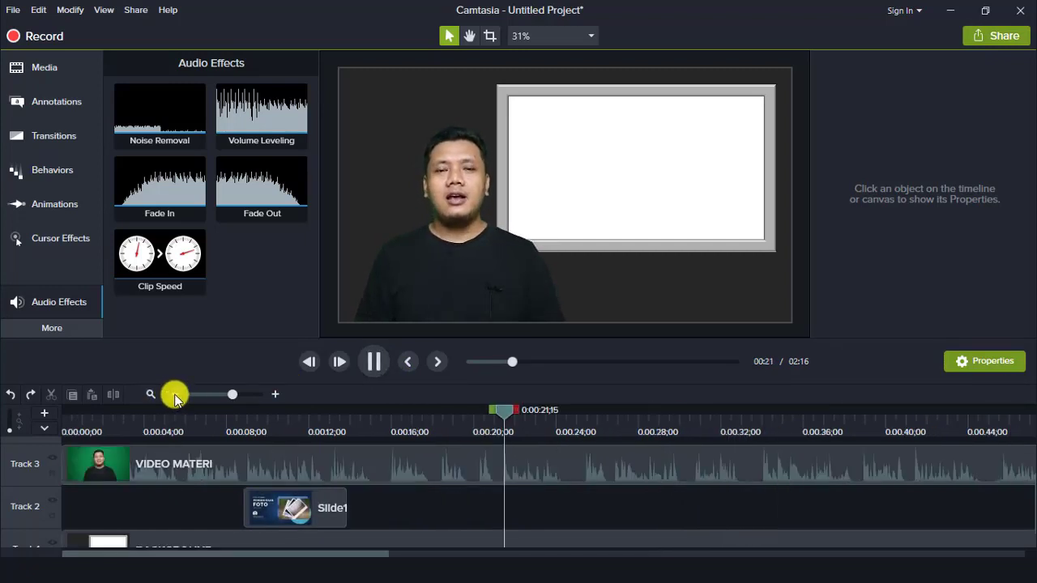
click(383, 362)
click(344, 506)
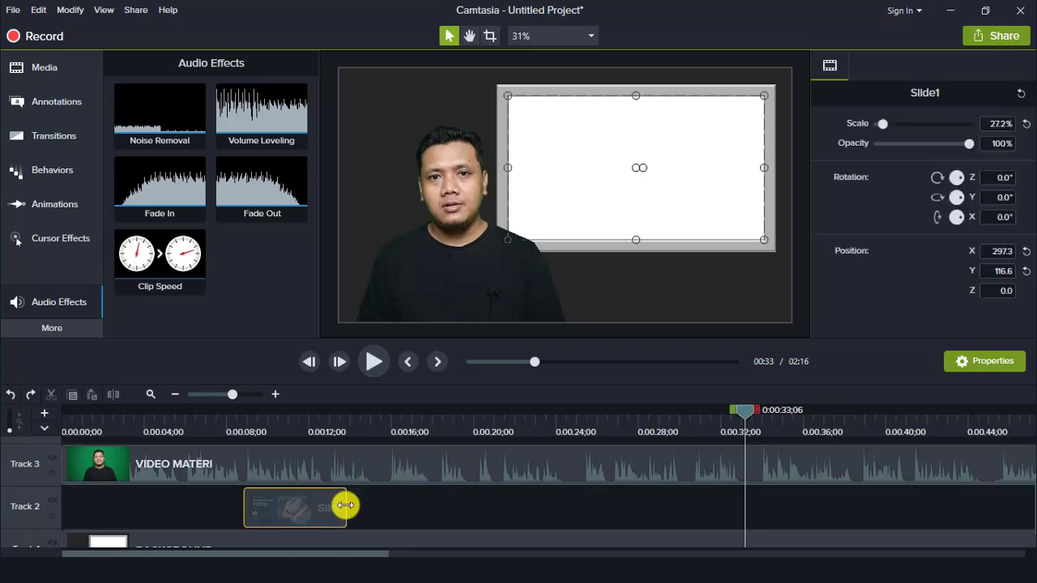
drag(346, 506, 743, 485)
- Play the speech on to 0:00:59;03 and extend the end of the Slide1 clip on Track 2 to that time
click(375, 362)
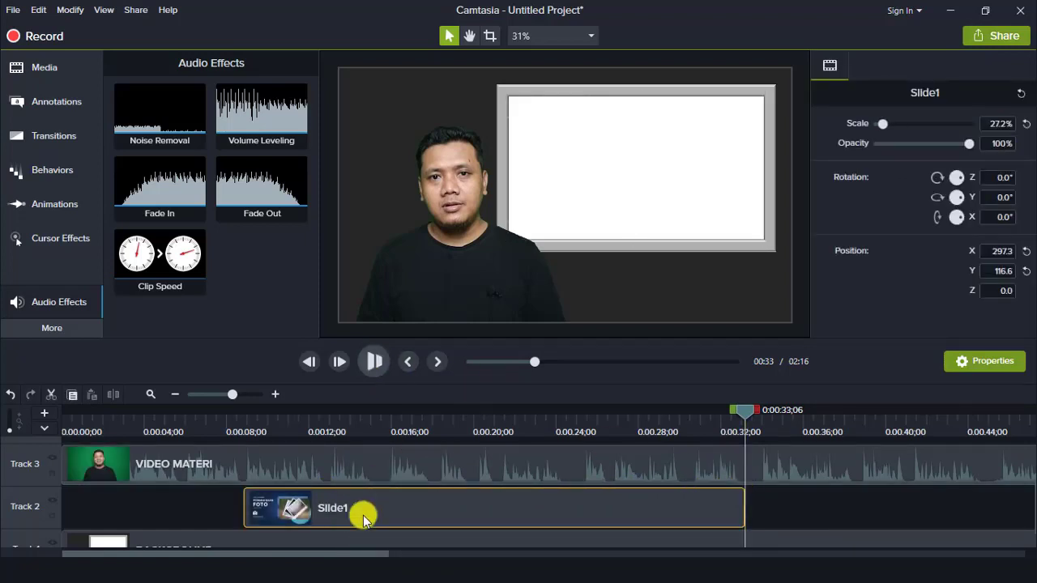
drag(363, 553, 443, 551)
click(447, 541)
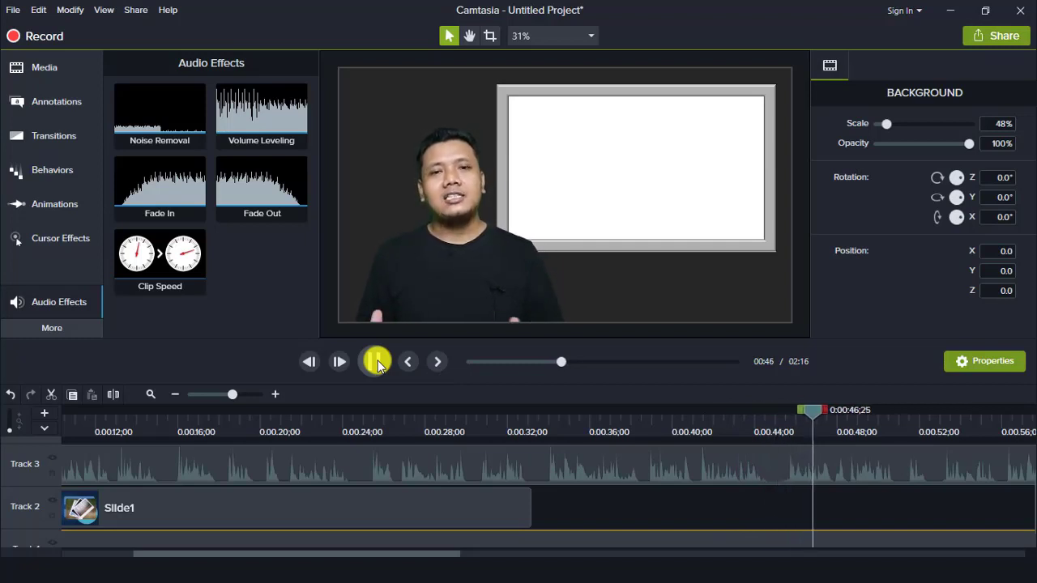
drag(412, 551, 453, 543)
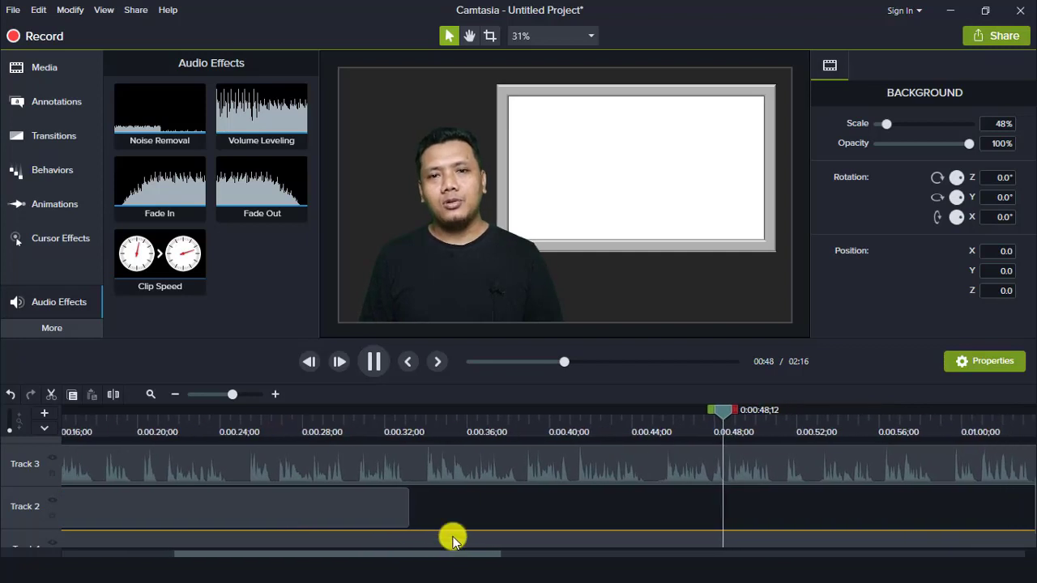
click(377, 361)
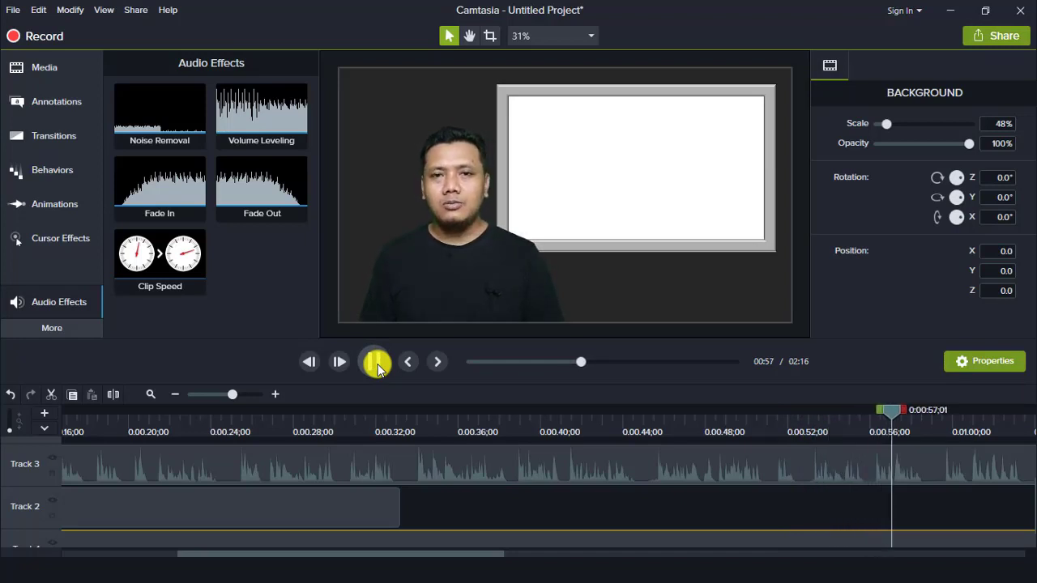
click(377, 363)
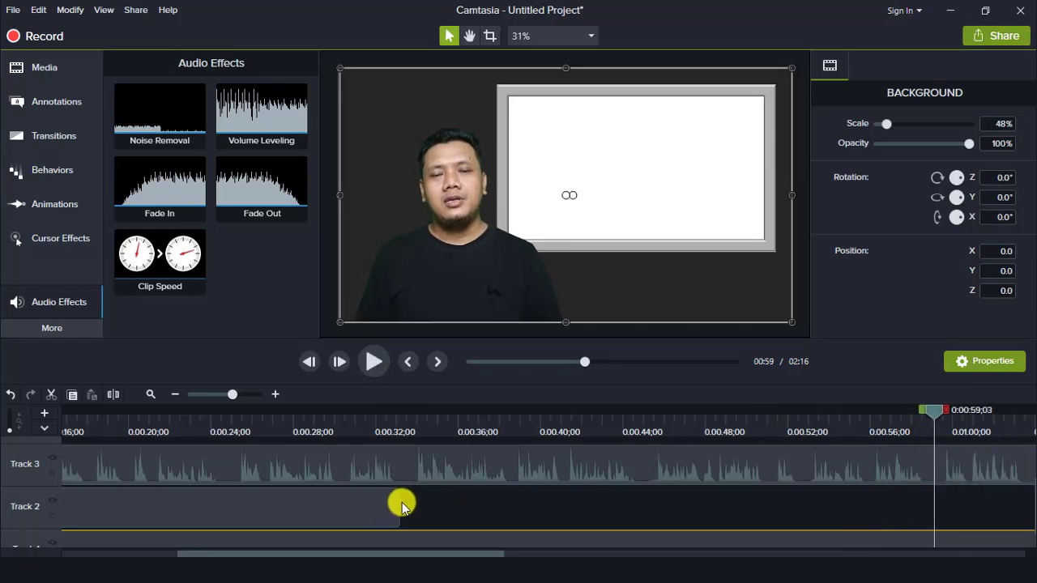
drag(398, 502, 934, 504)
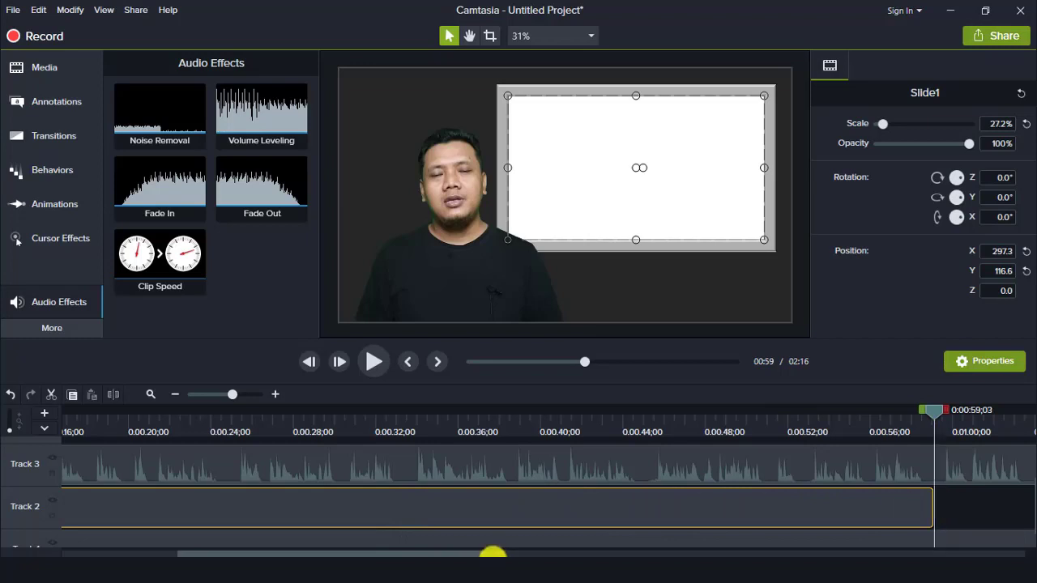
- Place Slide2.JPG from the media bin on Track 2 directly after Slide1, starting at 0:00:59;03
drag(492, 554, 594, 543)
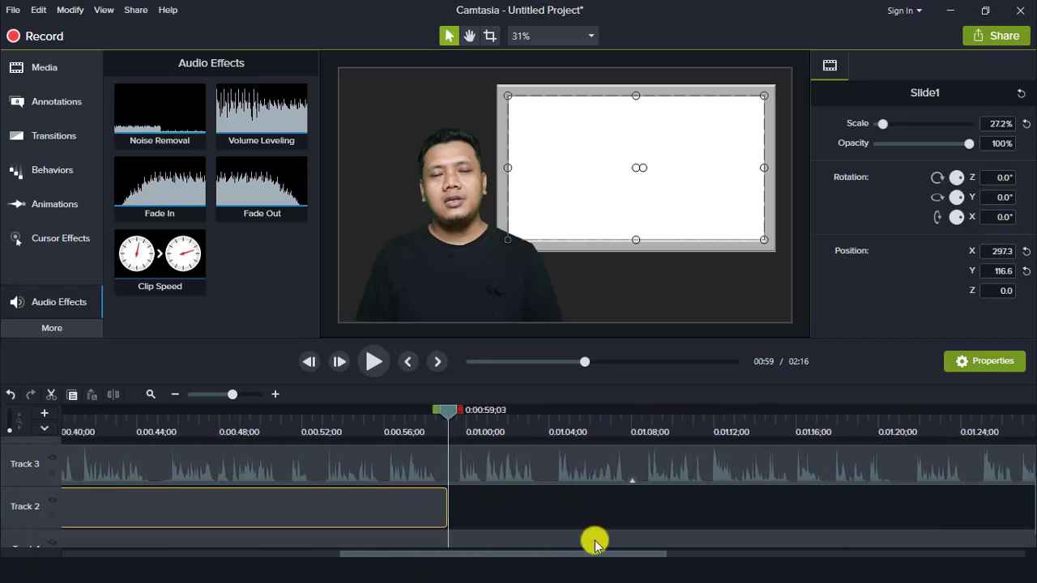
click(21, 68)
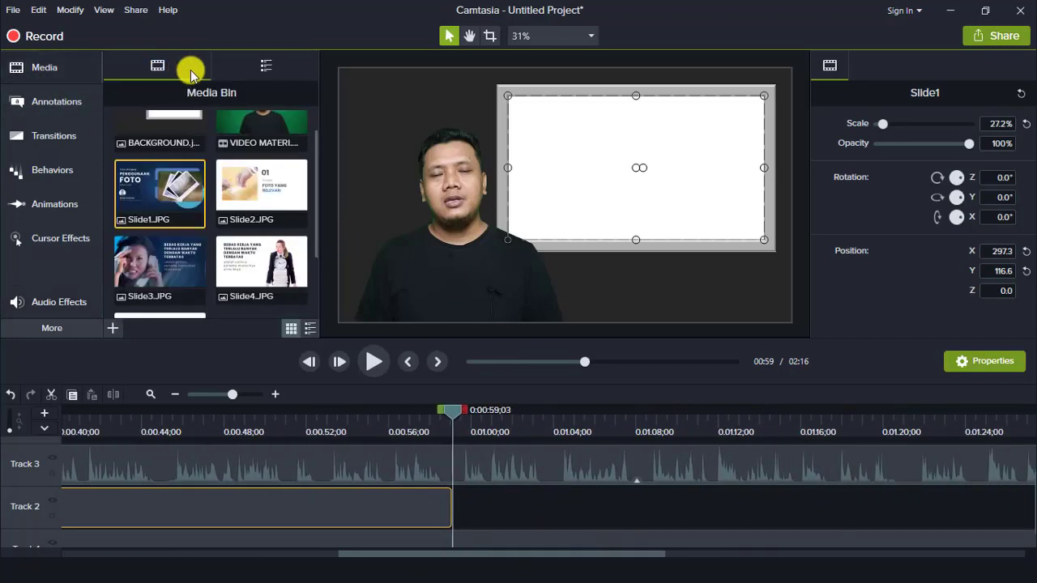
click(279, 199)
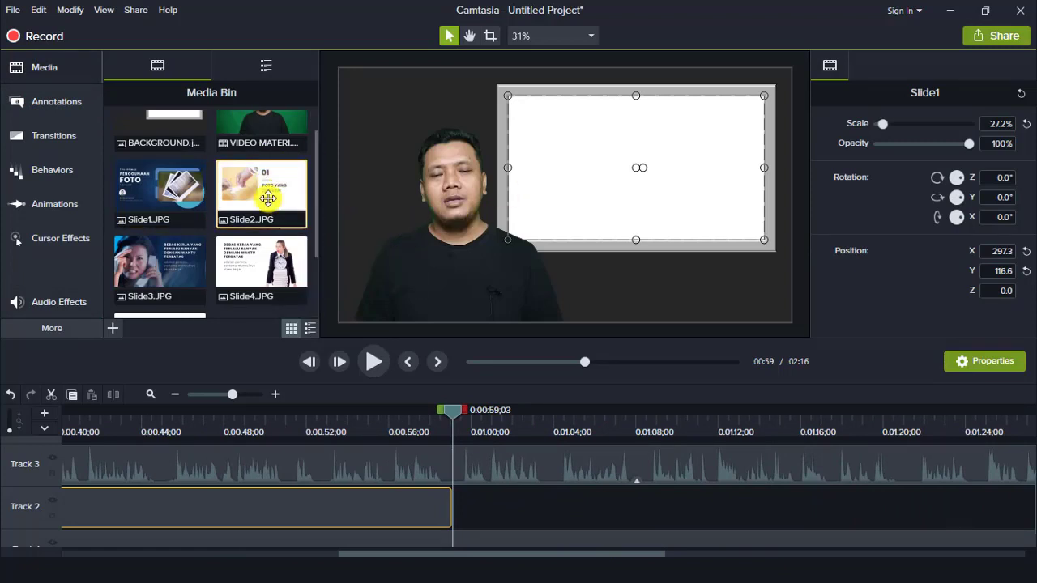
drag(289, 211, 462, 504)
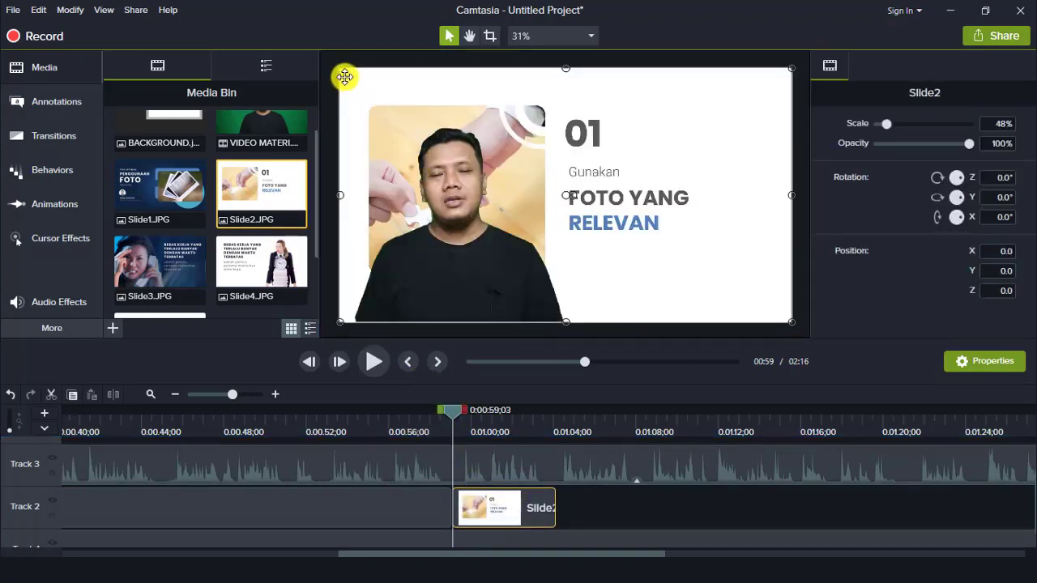
- Scale Slide2 to 27.2% and position it at X 297.3, Y 116.6 so it fills the white board
drag(340, 69, 508, 162)
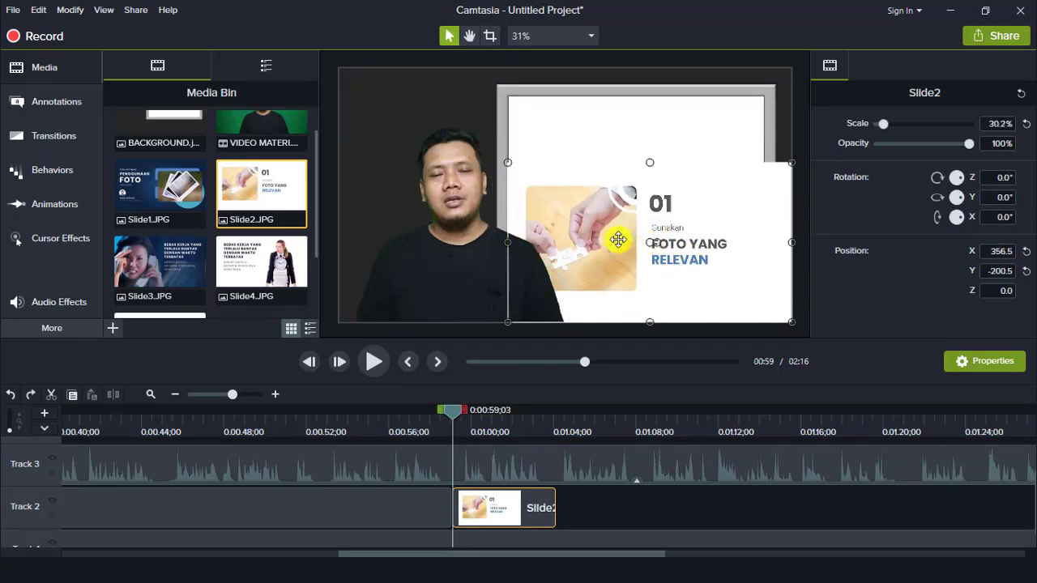
drag(618, 238, 621, 172)
drag(702, 209, 701, 209)
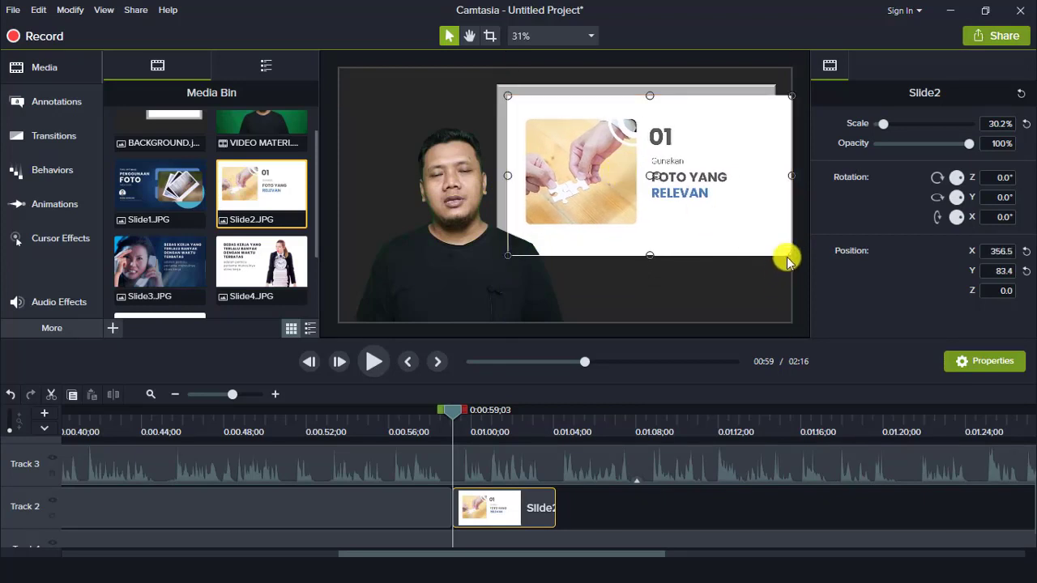
drag(788, 251, 766, 230)
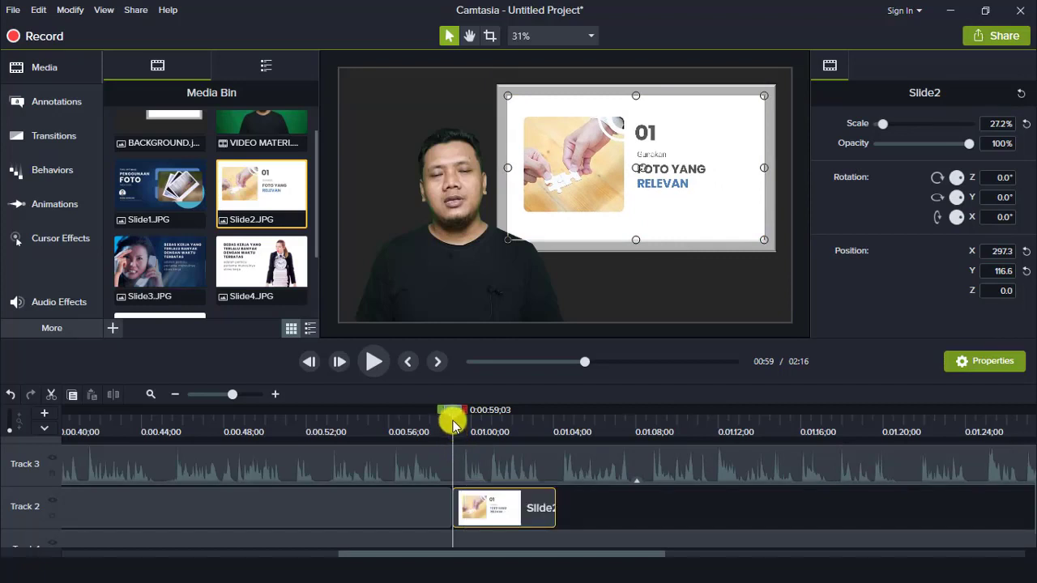
- Add a Fade transition between Slide1 and Slide2 on Track 2 and preview it from 0:00:57;29 to 0:01:03;20
drag(446, 420, 428, 416)
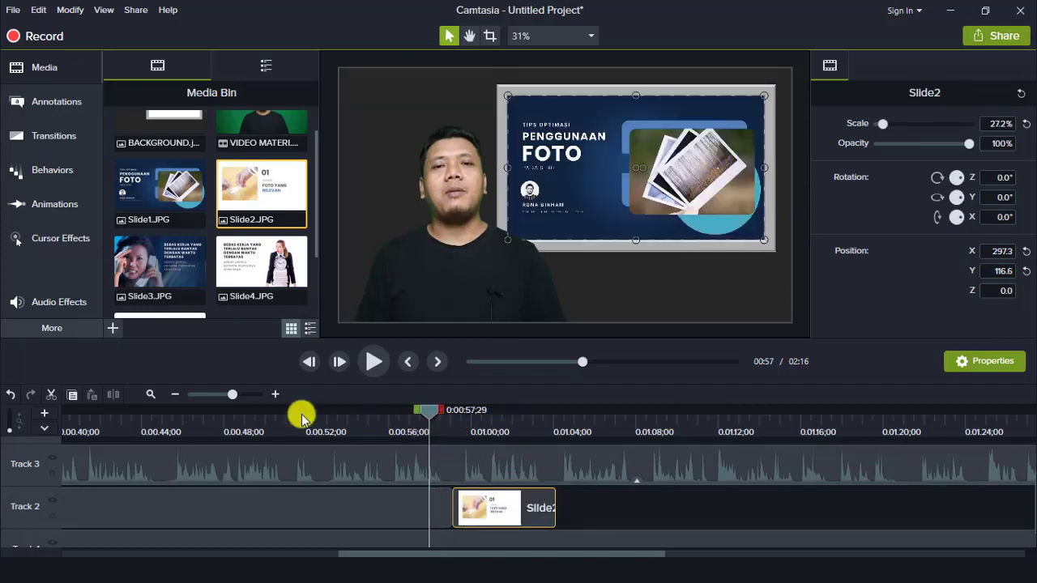
click(276, 395)
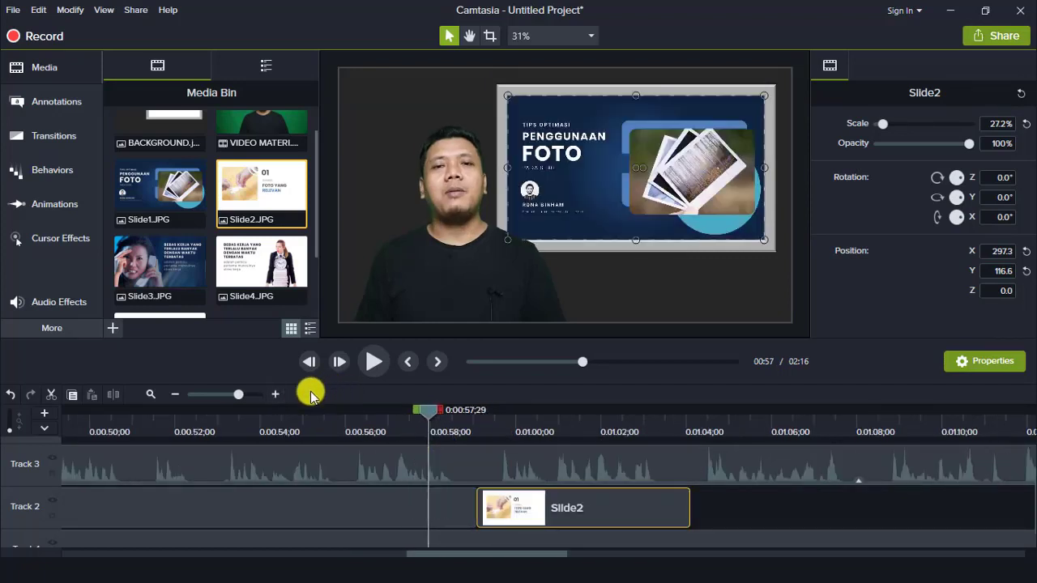
click(276, 396)
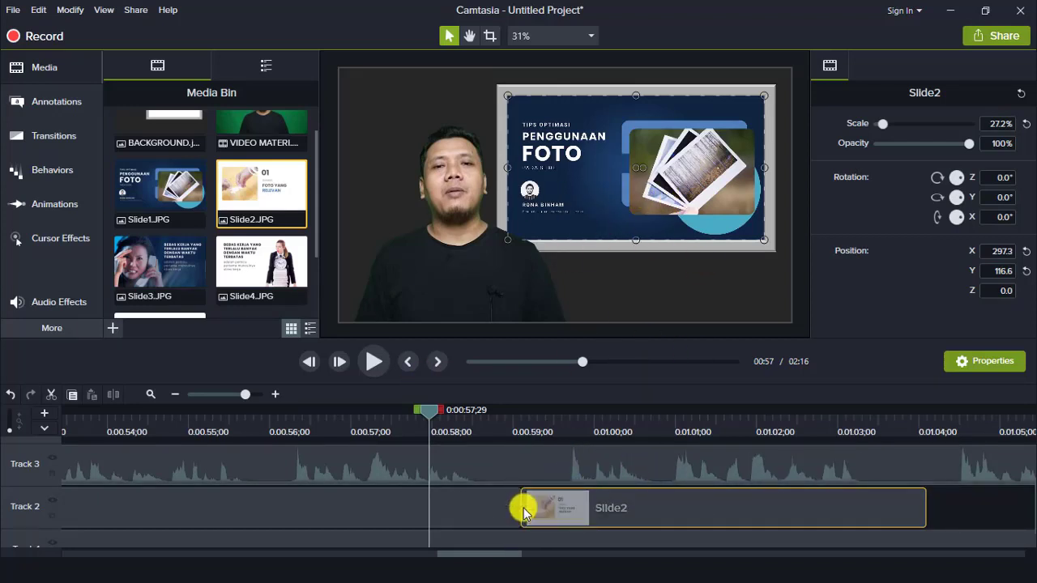
click(458, 516)
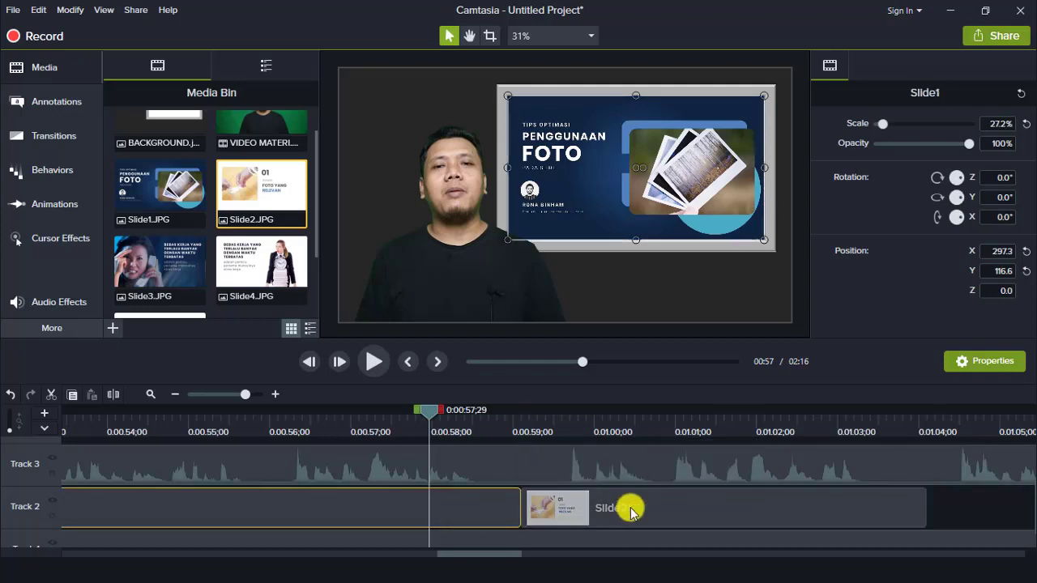
click(631, 513)
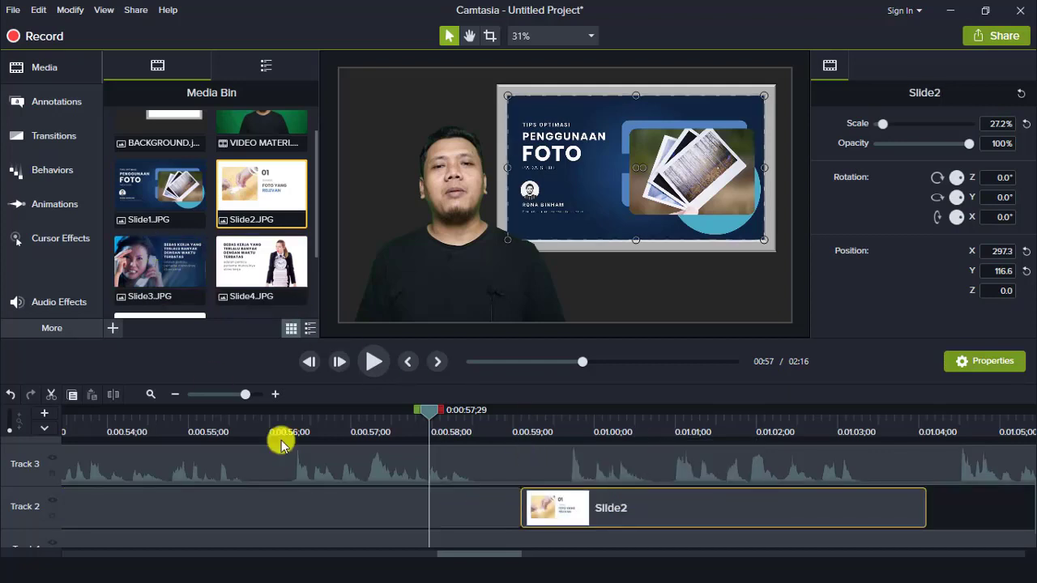
click(72, 137)
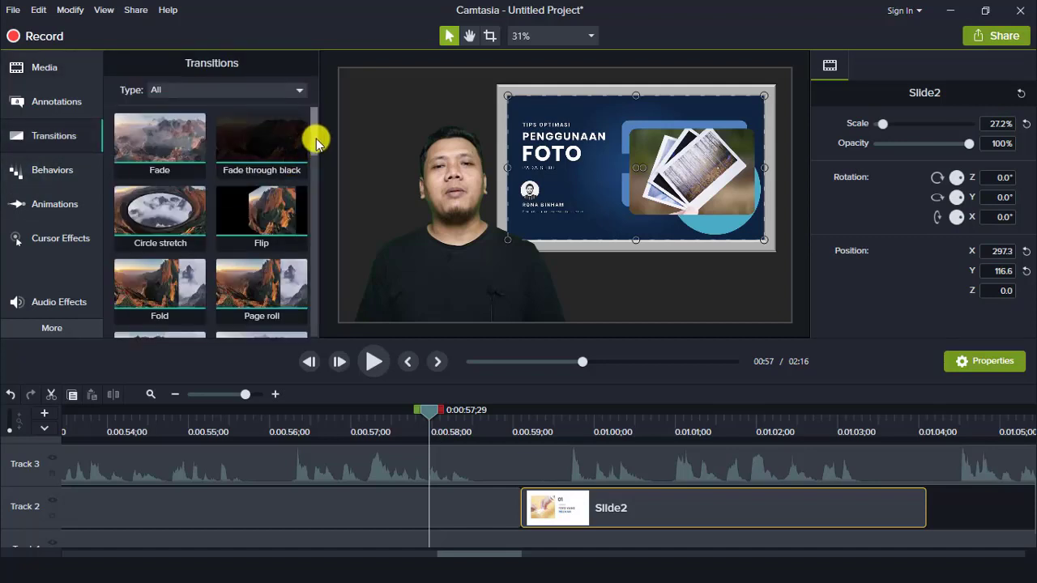
scroll(316, 138, down, 3)
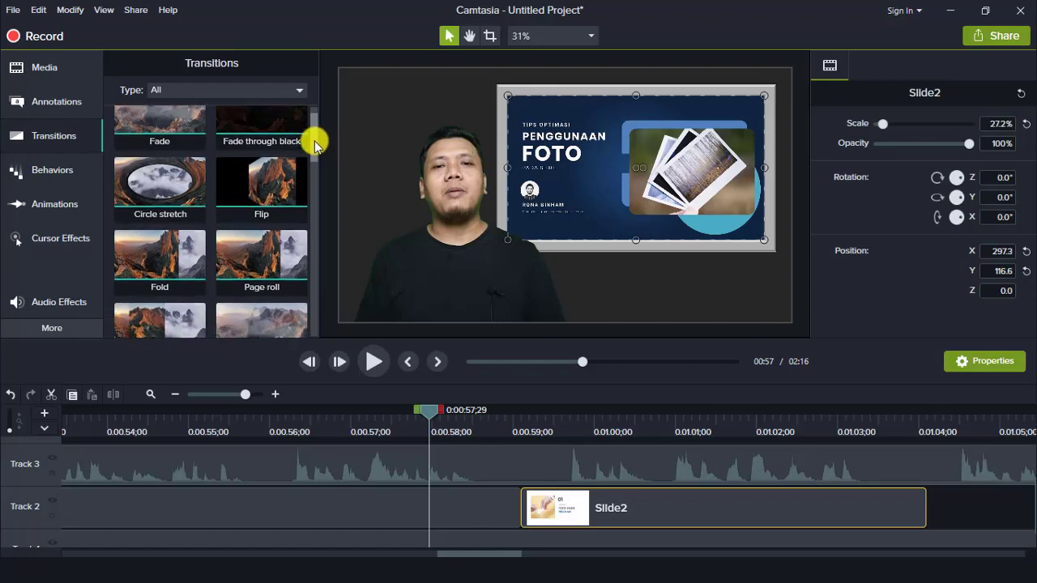
drag(317, 154, 317, 127)
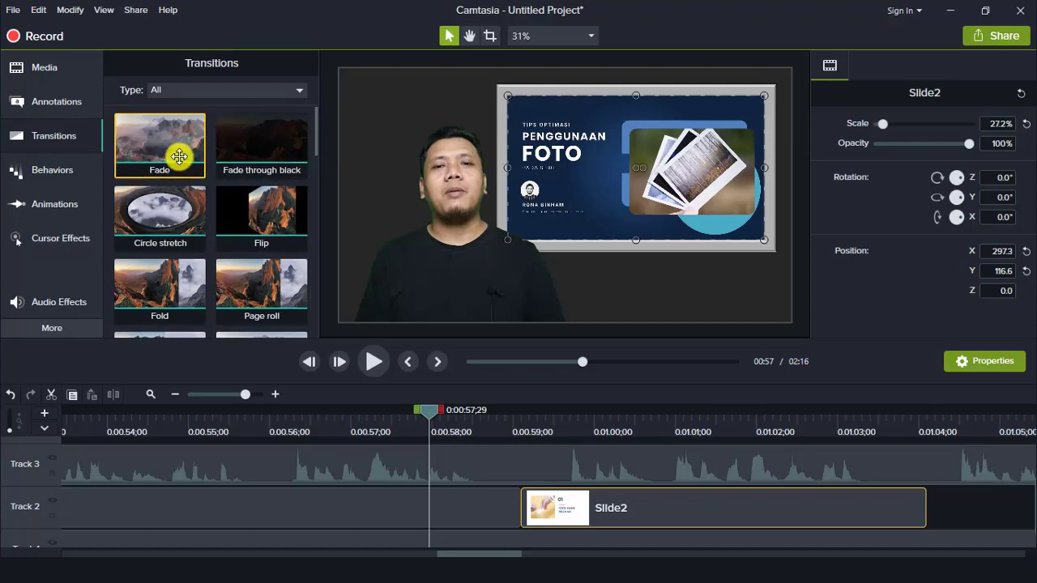
drag(180, 158, 535, 503)
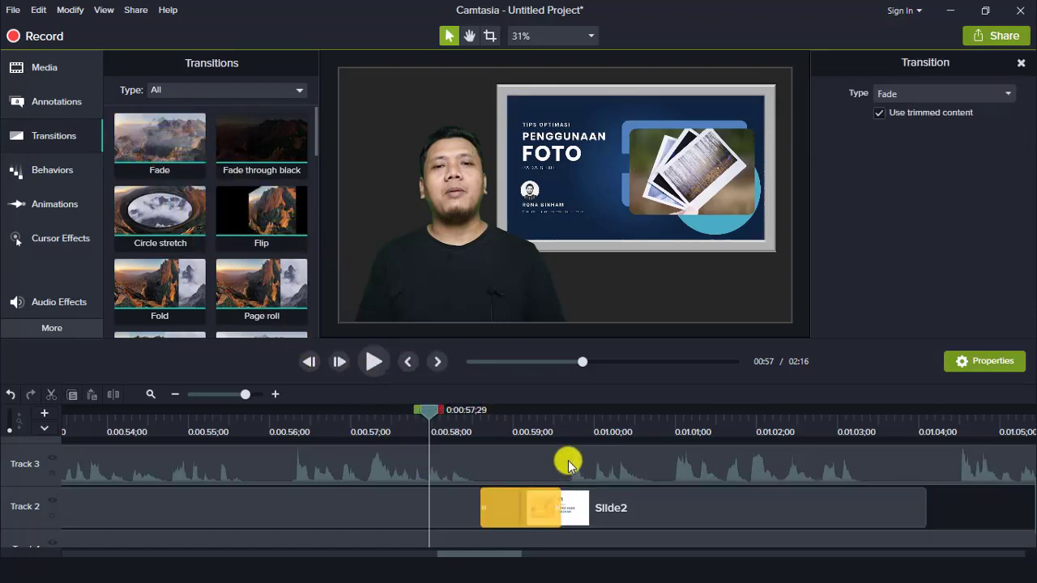
click(379, 363)
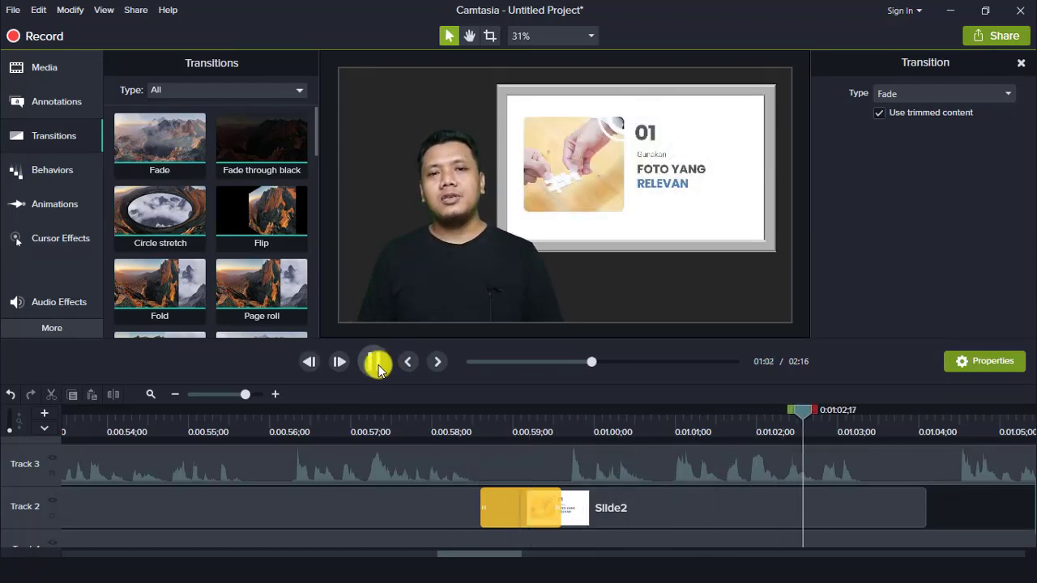
key(space)
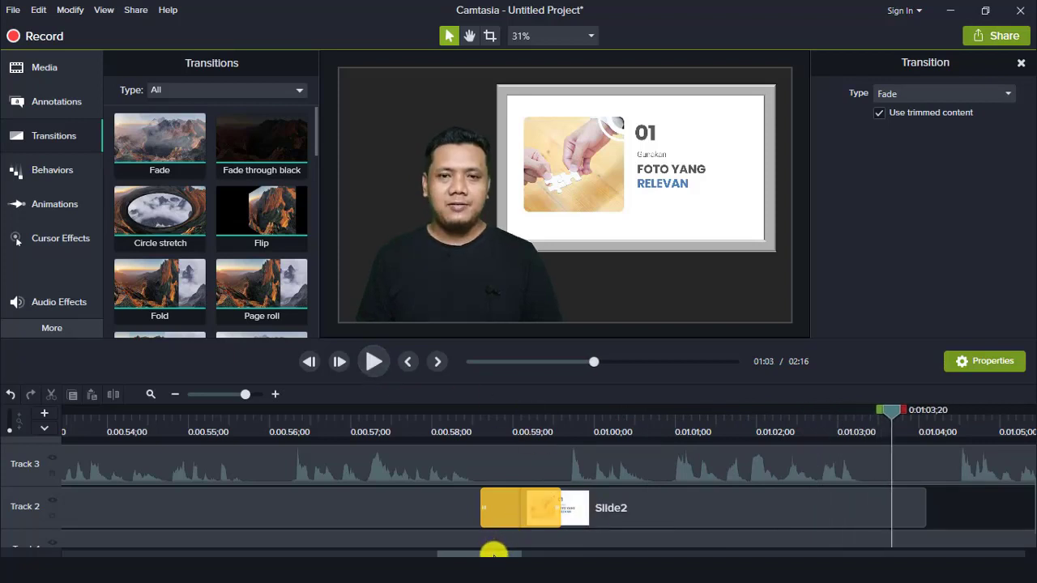
- Play the speech on to 0:01:24;08 and extend the end of the Slide2 clip on Track 2 to that time
drag(493, 551, 518, 553)
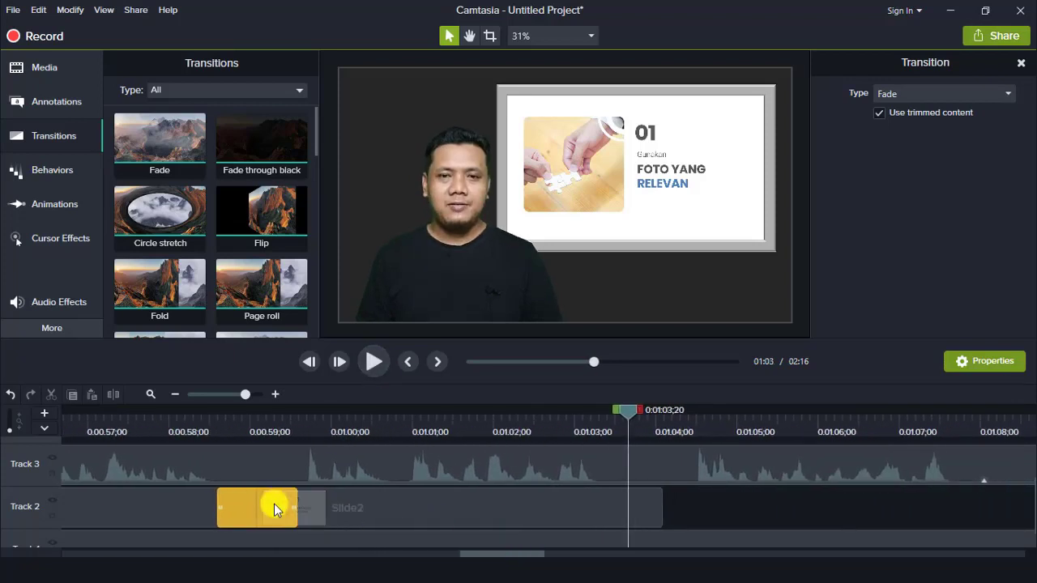
mouse_move(316, 125)
mouse_down()
mouse_move(333, 306)
mouse_move(328, 130)
mouse_up()
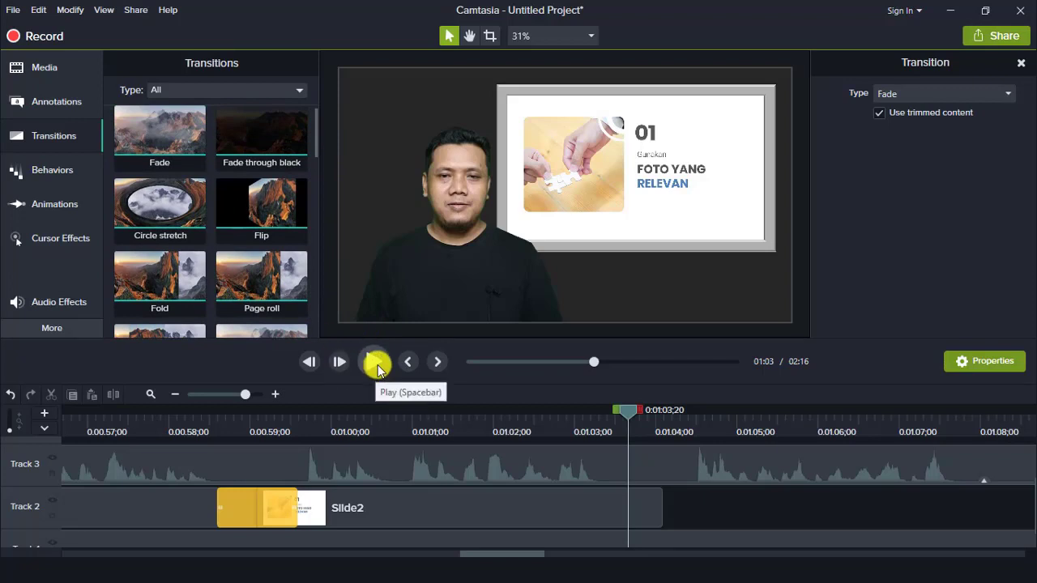
click(175, 396)
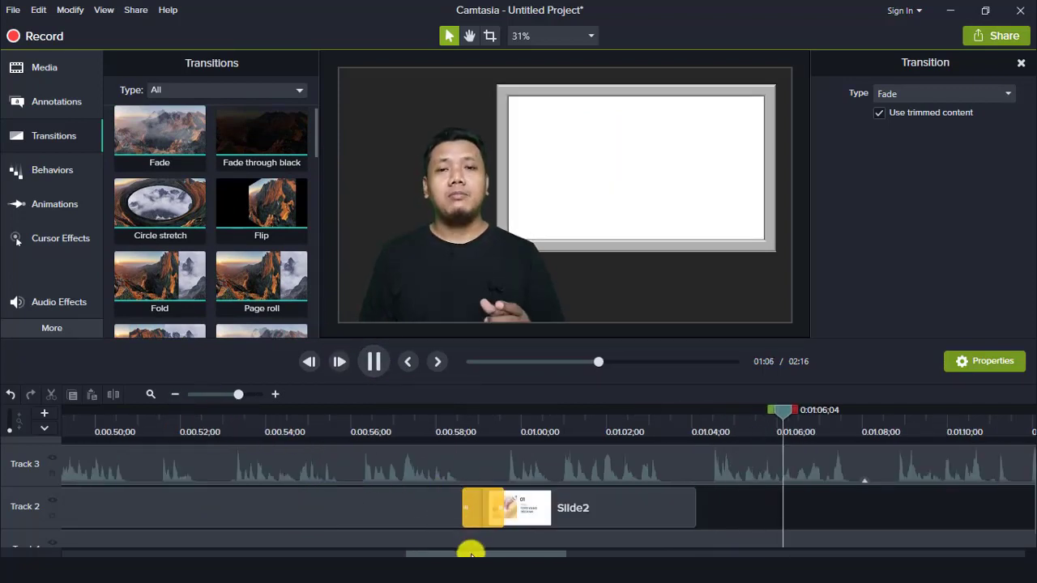
drag(479, 549, 524, 531)
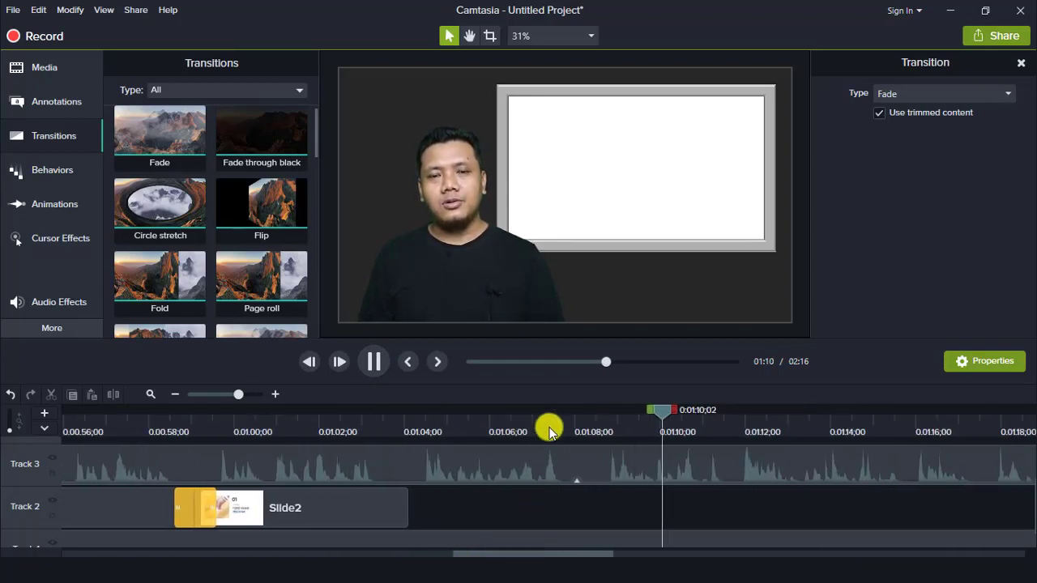
click(372, 363)
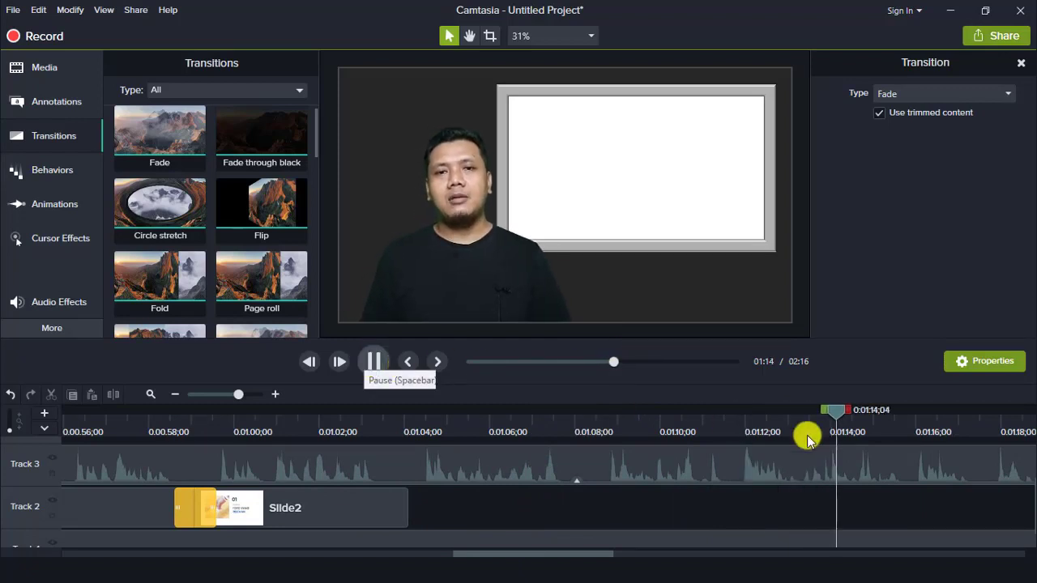
drag(841, 413, 409, 475)
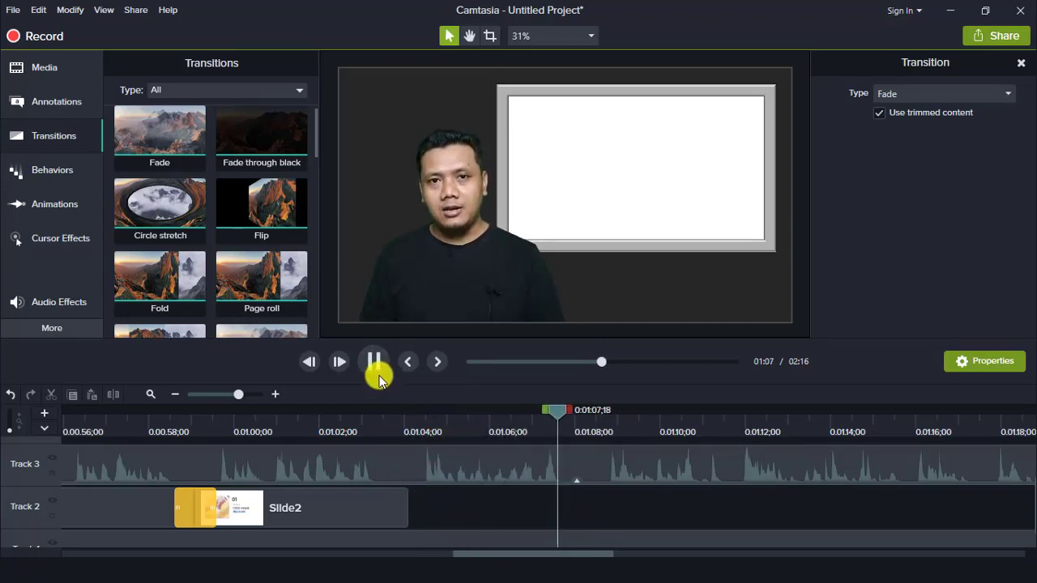
click(175, 394)
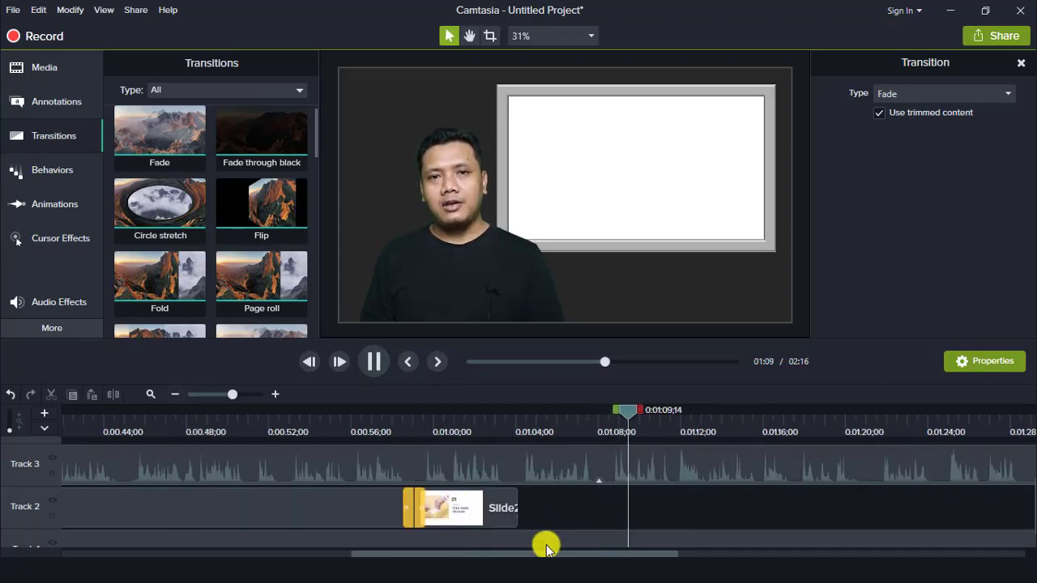
drag(579, 553, 616, 553)
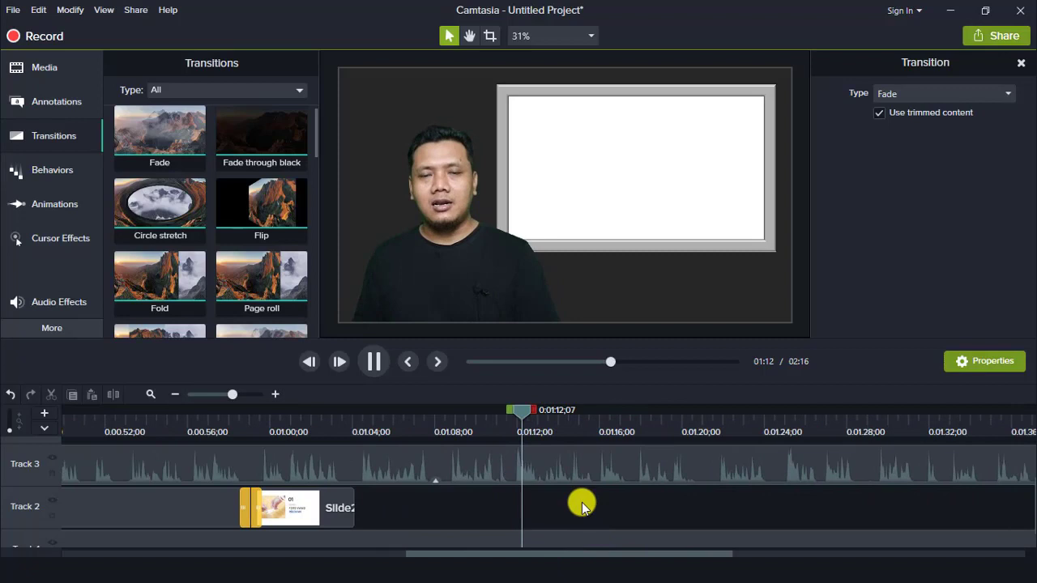
click(373, 363)
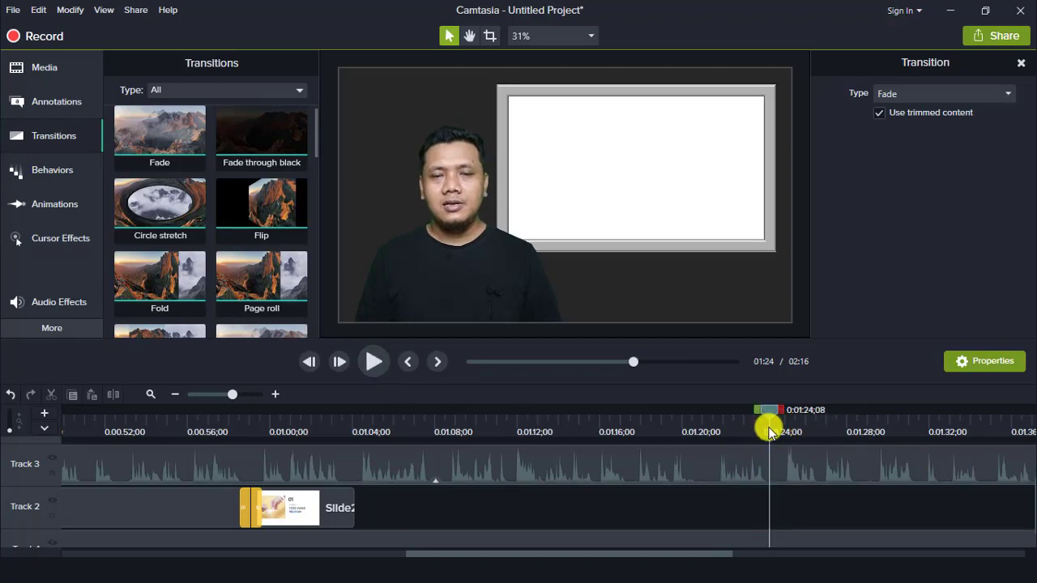
click(345, 503)
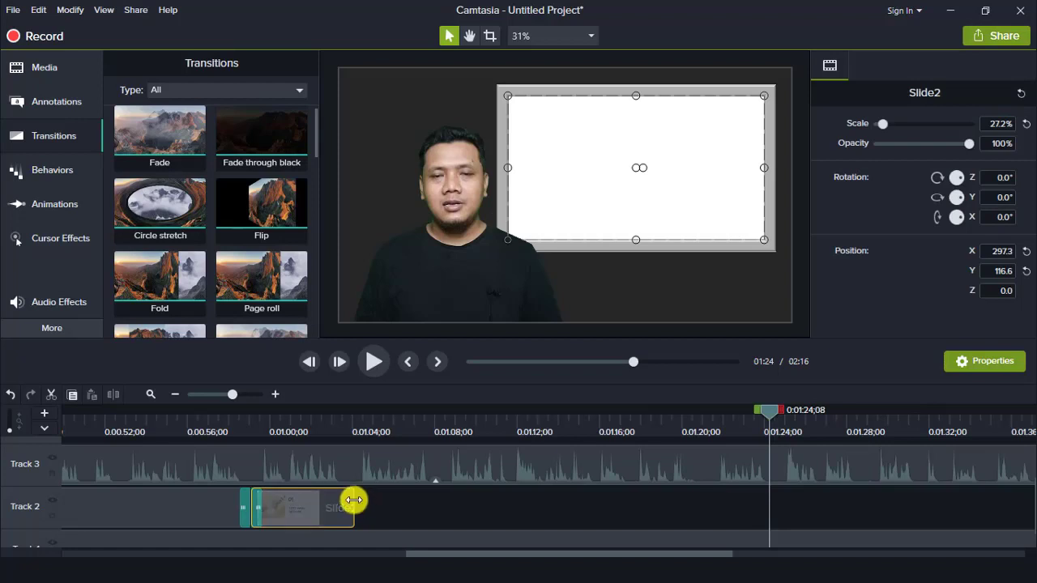
drag(362, 498, 769, 499)
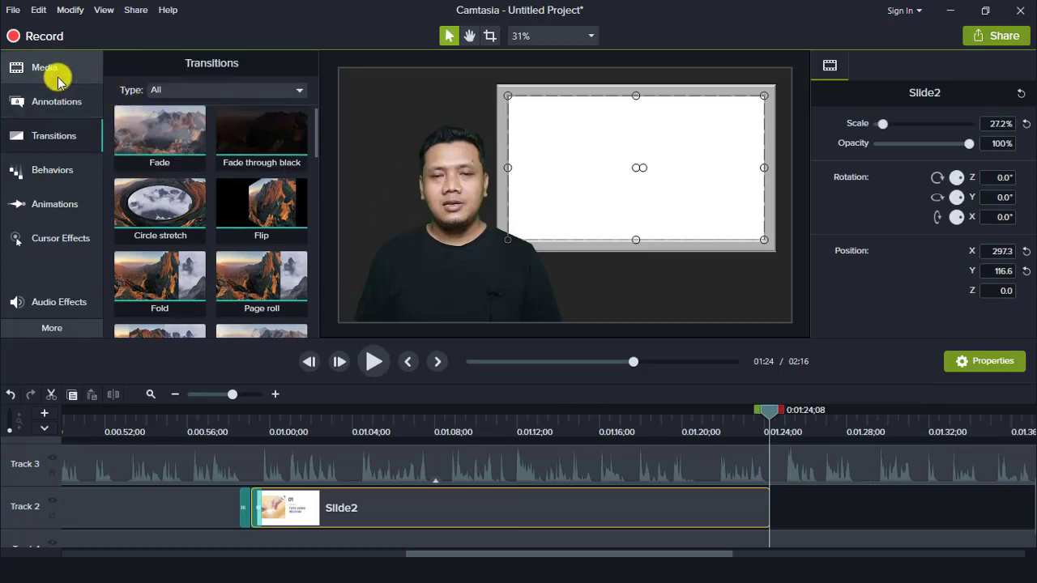
- Place Slide3.JPG from the media bin on Track 2 directly after Slide2, starting at 0:01:24;08
click(65, 75)
click(173, 257)
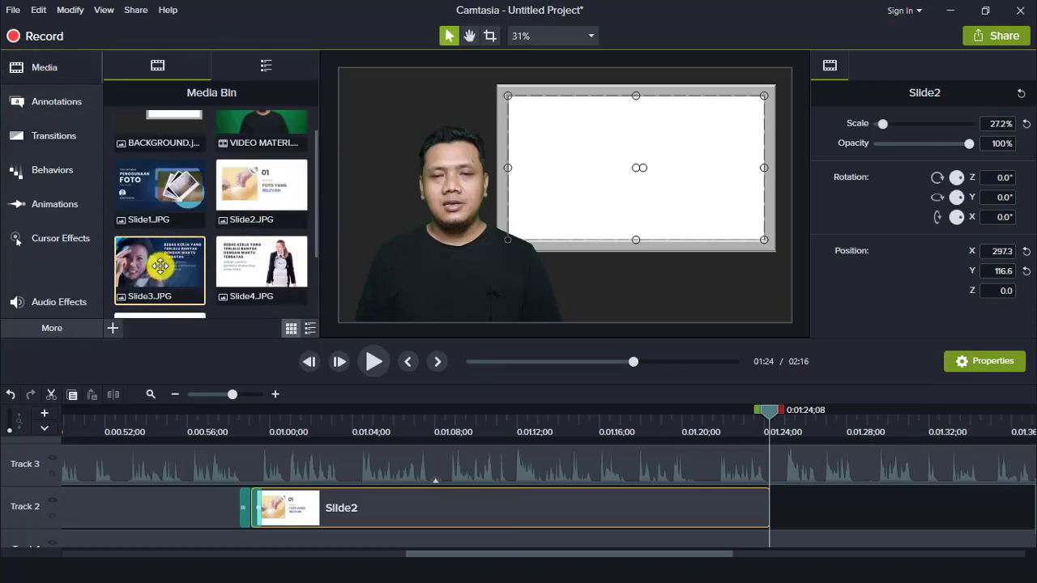
drag(160, 267, 772, 530)
drag(783, 491, 779, 485)
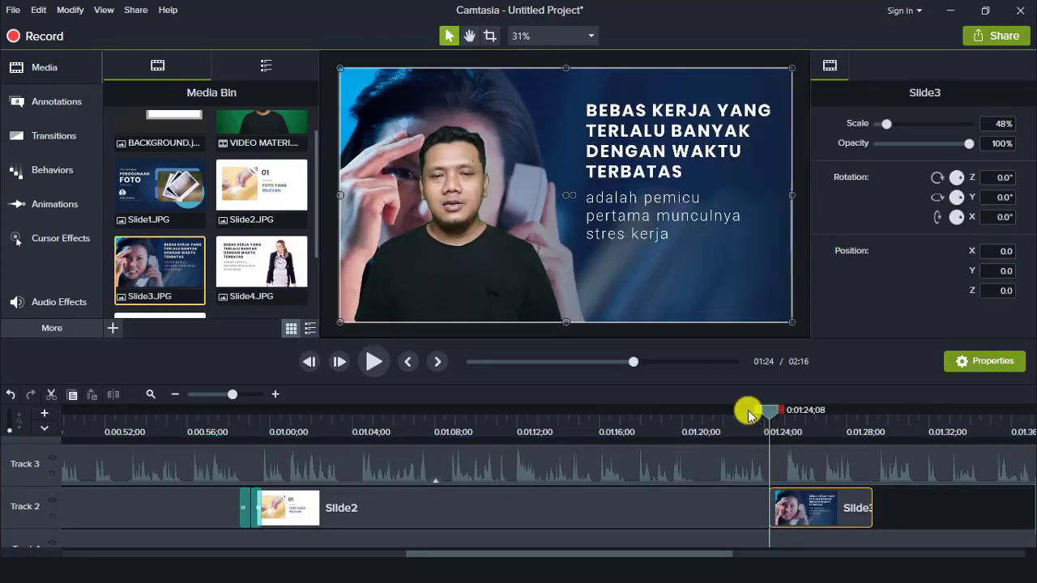
- Add a Fade transition between Slide2 and Slide3 on Track 2 and preview it
click(49, 136)
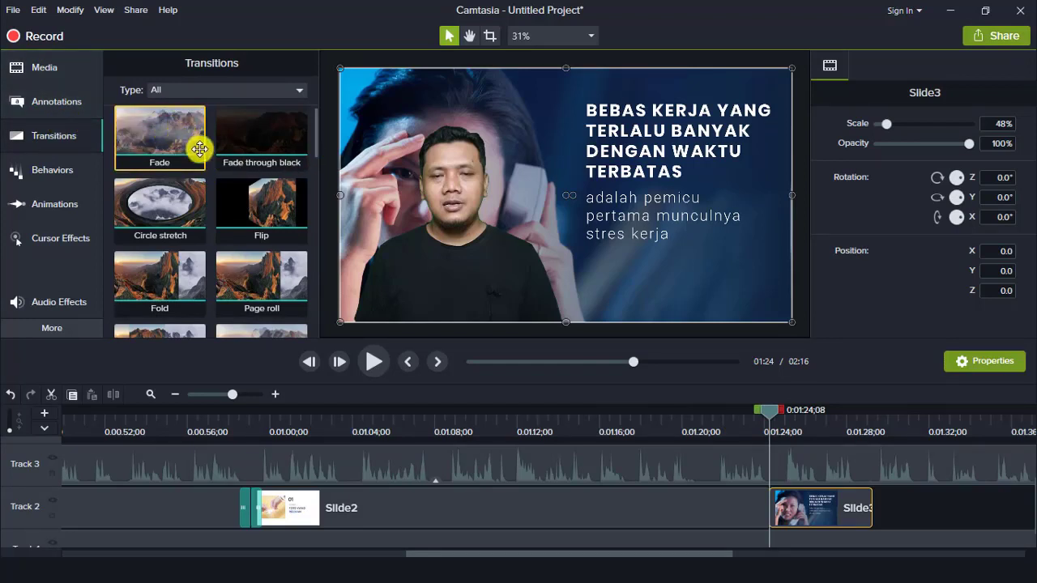
drag(201, 148, 772, 506)
click(727, 423)
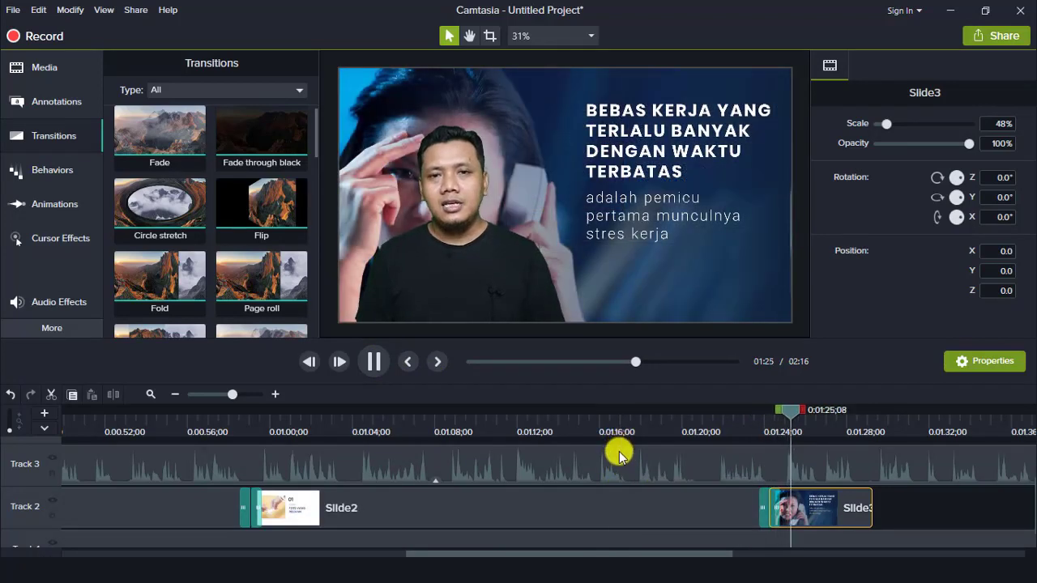
- Scale Slide3 to 27.6% and position it at X 305.4, Y 120.8 so it covers the white board
click(581, 252)
click(504, 183)
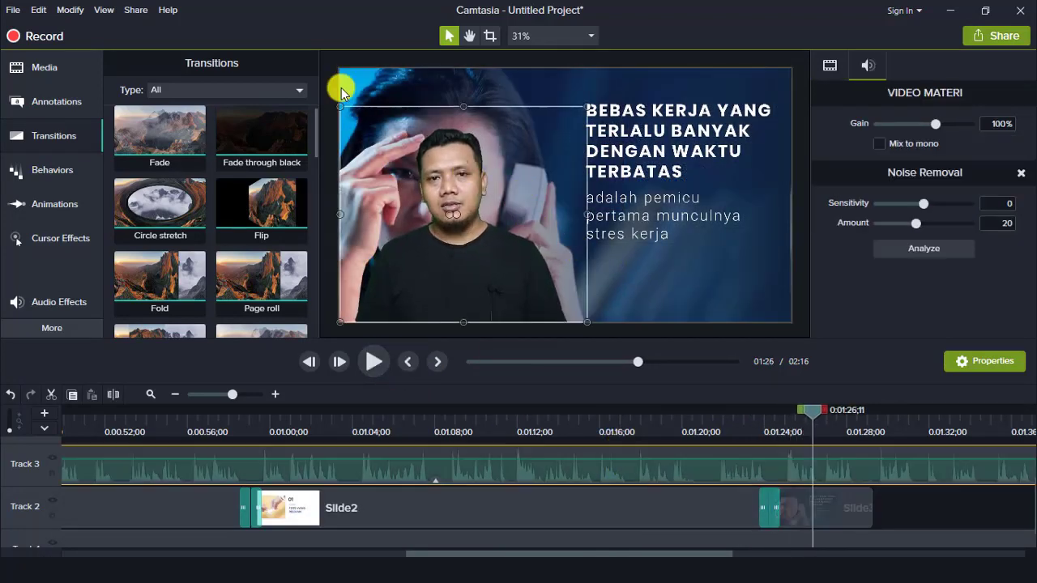
click(344, 91)
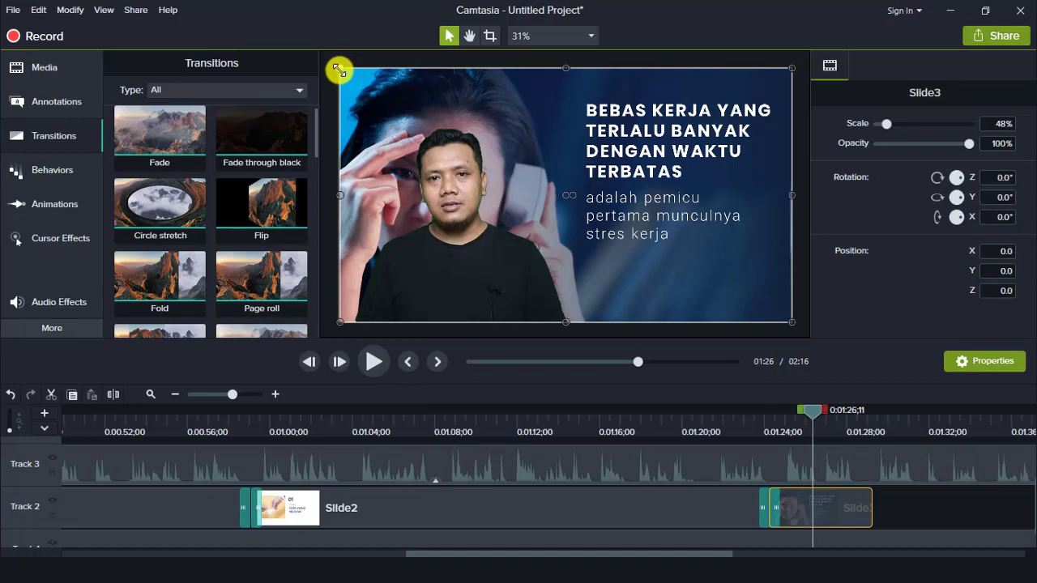
drag(340, 70, 519, 165)
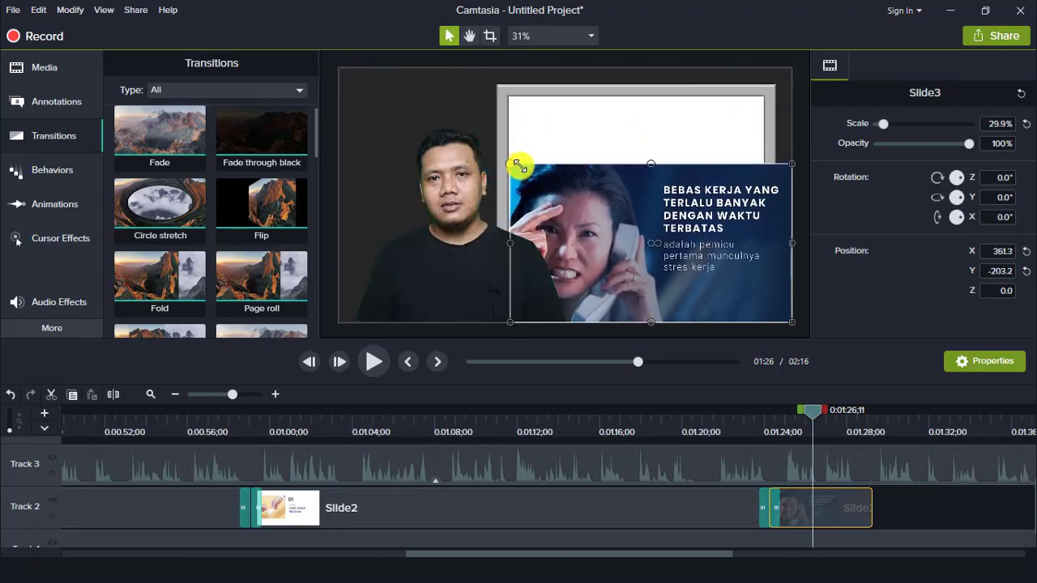
click(548, 193)
drag(659, 204, 648, 121)
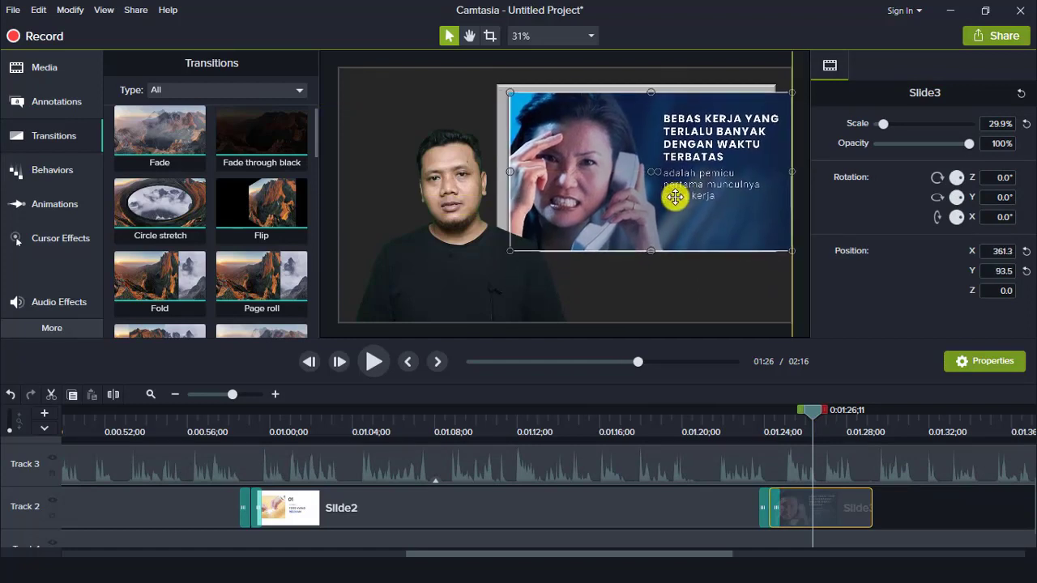
drag(675, 197, 673, 211)
drag(791, 265, 765, 249)
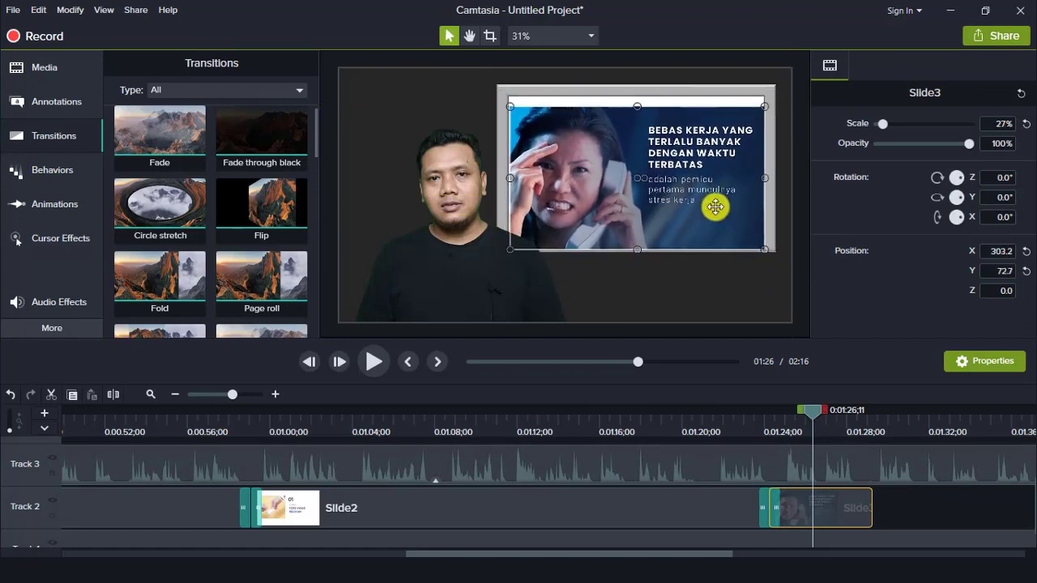
drag(715, 207, 710, 192)
mouse_move(757, 238)
mouse_down()
mouse_move(734, 222)
mouse_move(762, 243)
mouse_up()
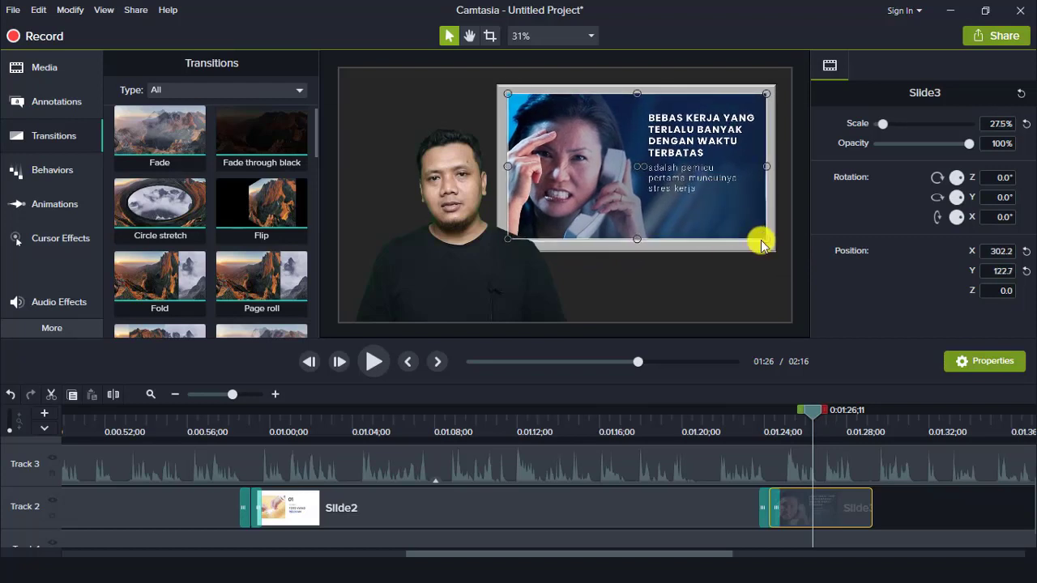
click(773, 273)
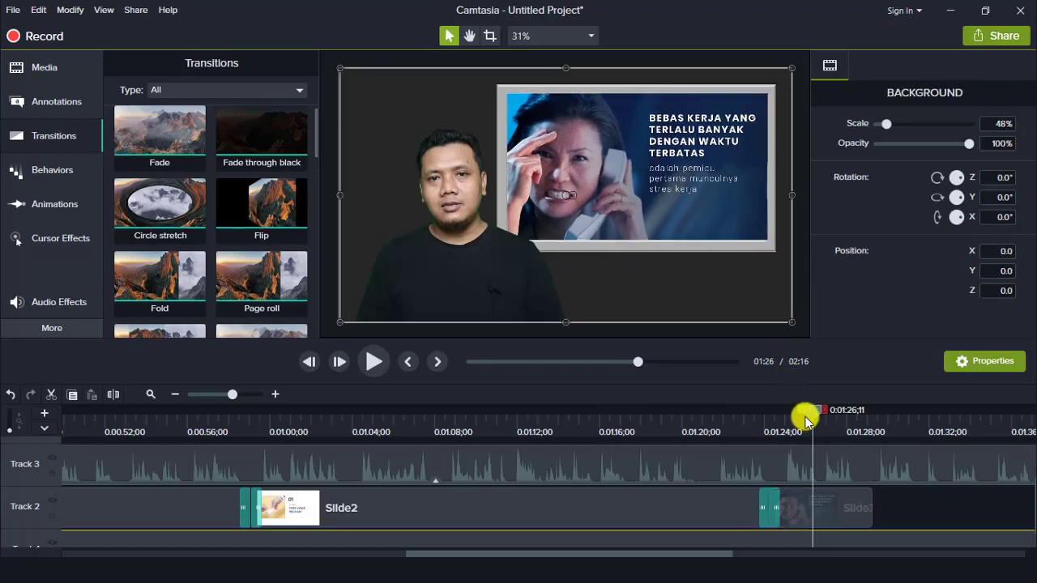
- Preview the change to Slide3, play the speech on to 0:01:40;26 and extend the end of the Slide3 clip to that time
drag(806, 420, 703, 445)
click(378, 366)
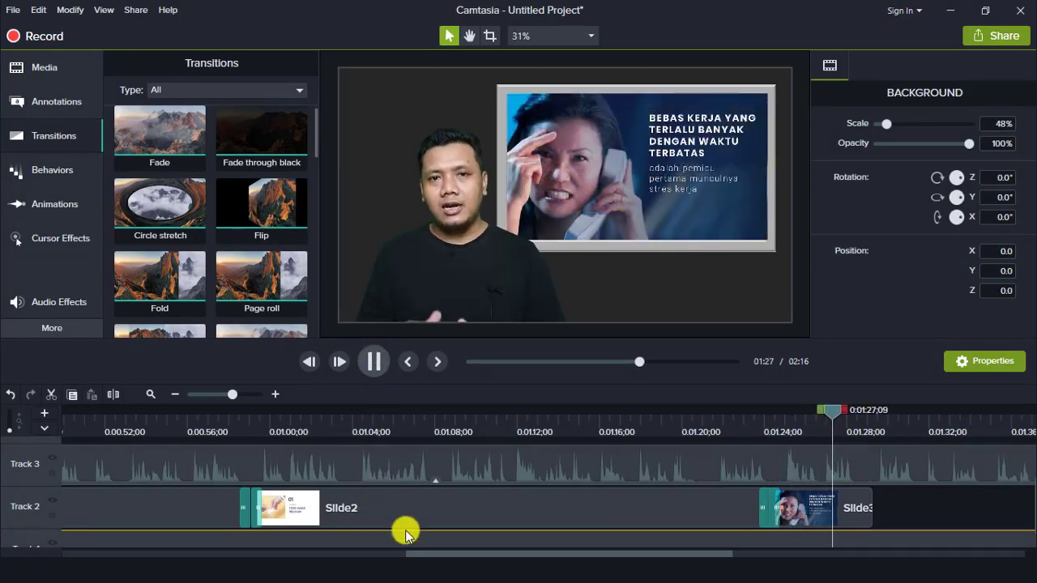
click(176, 395)
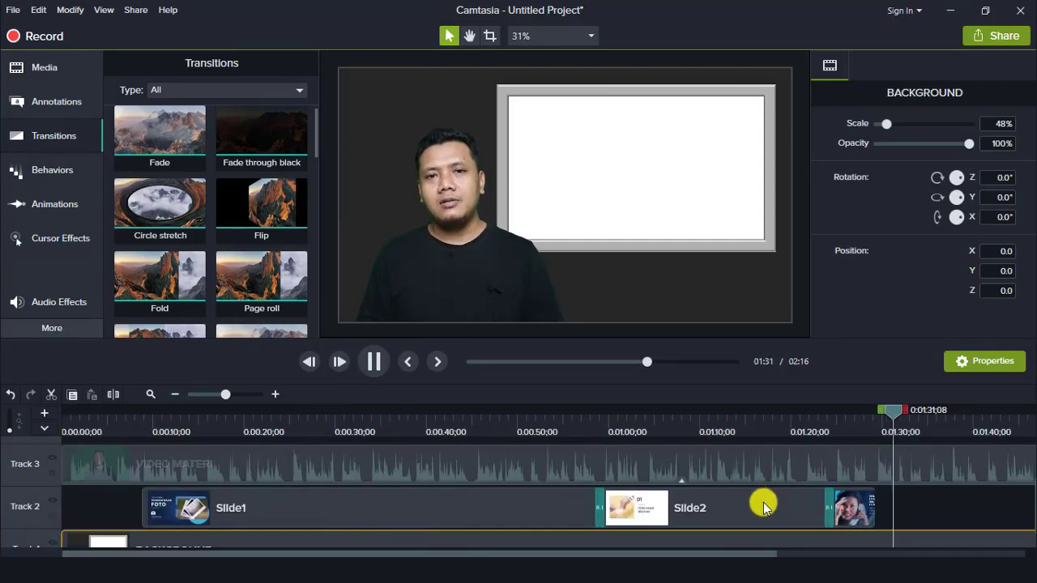
drag(702, 549, 912, 549)
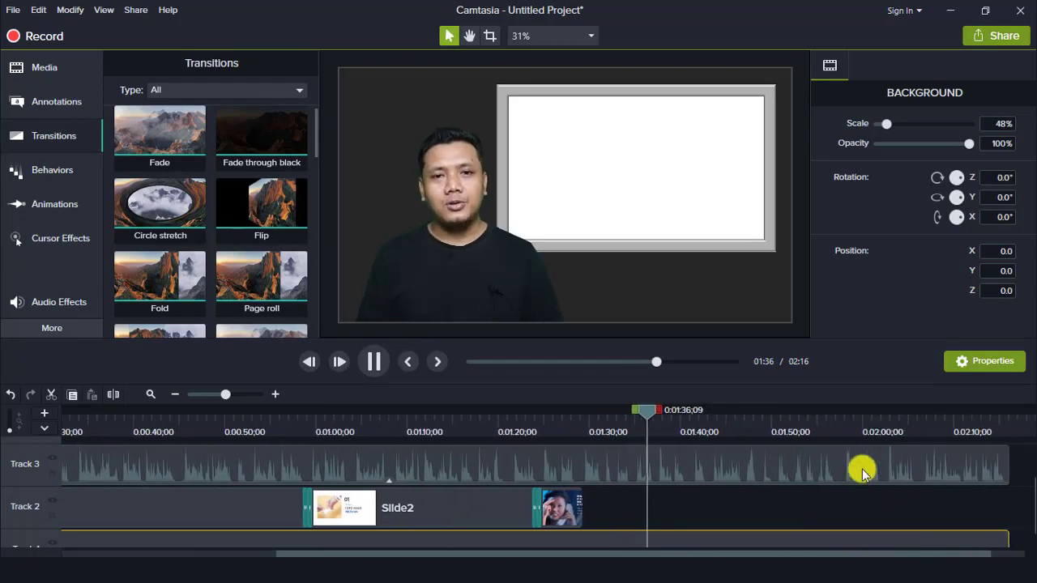
click(381, 361)
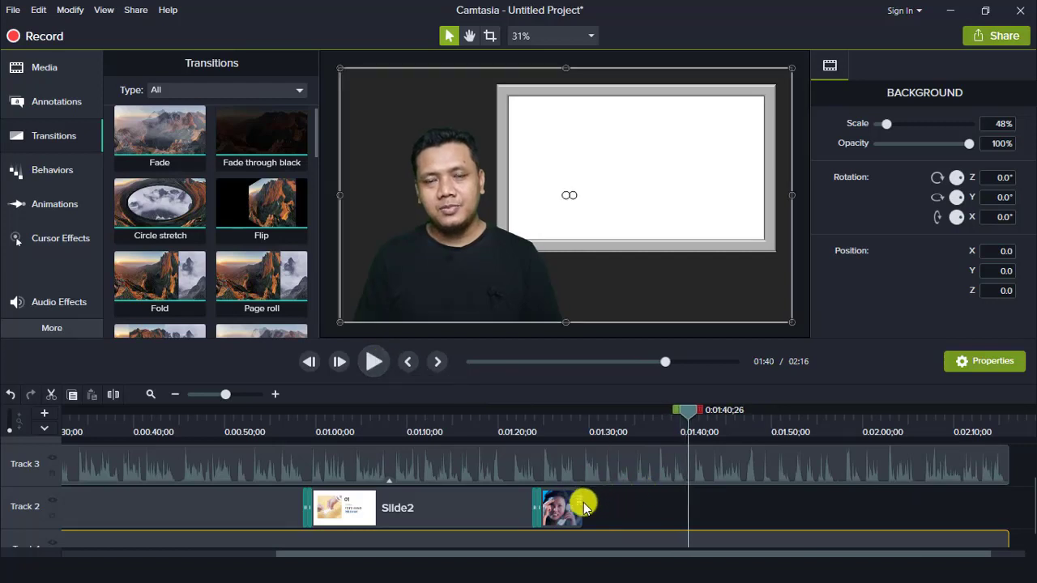
drag(583, 502, 690, 500)
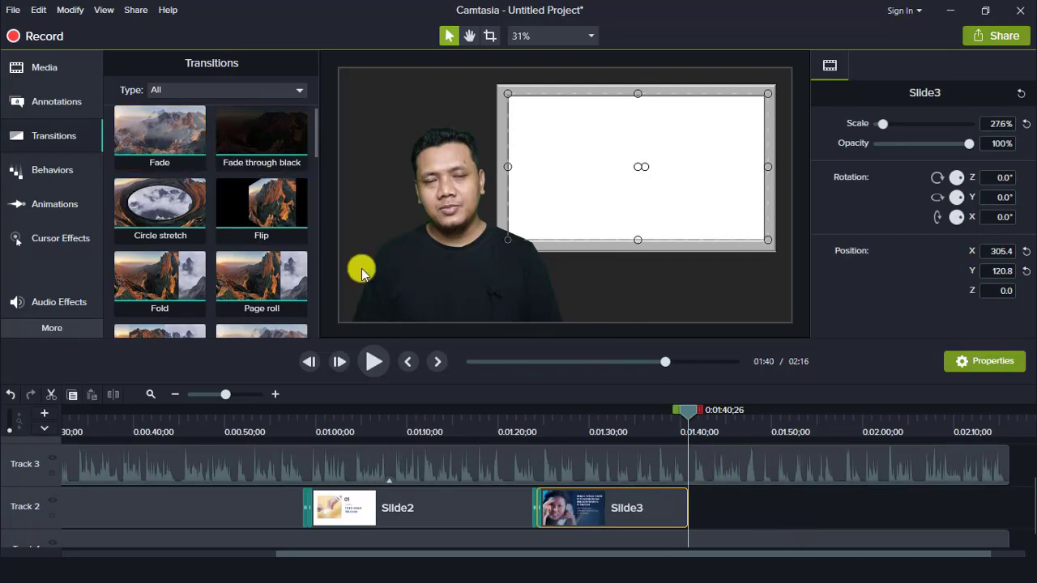
- Place Slide4.JPG on Track 2 directly after Slide3 and fit it to the board at 27.6% scale, X 305.4, Y 120.8
click(56, 71)
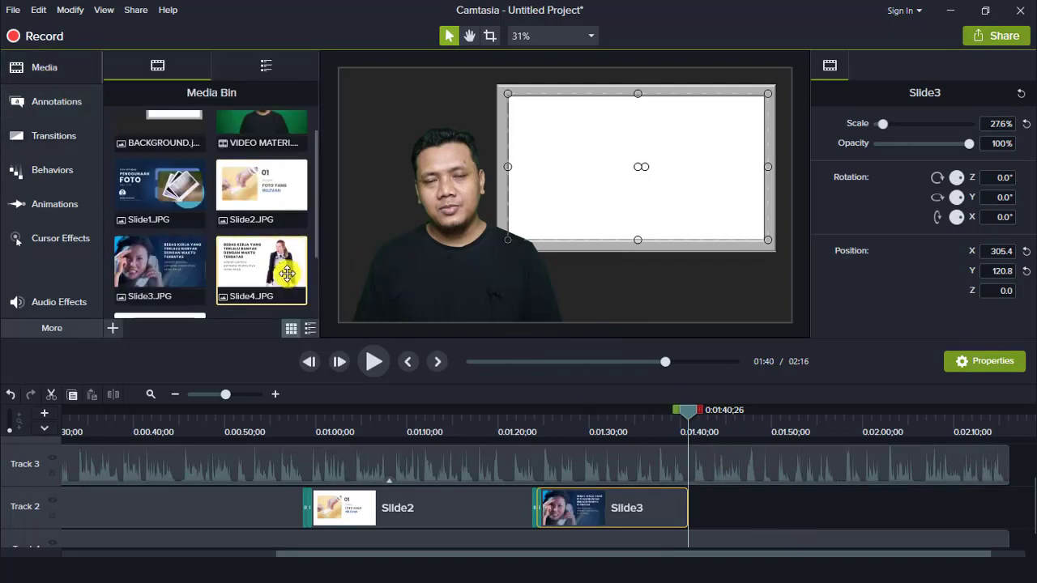
drag(272, 277, 797, 508)
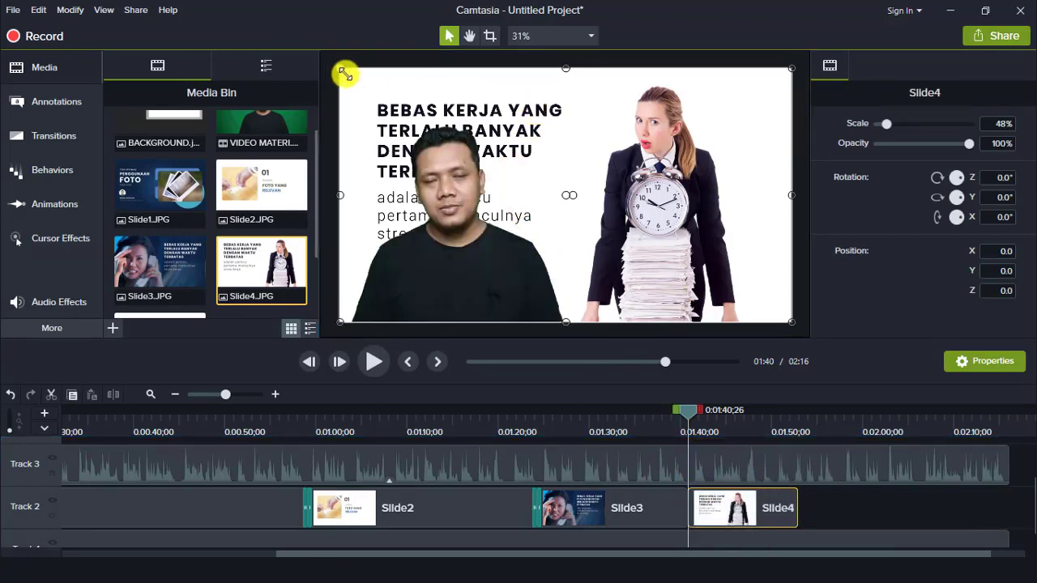
drag(345, 74, 505, 184)
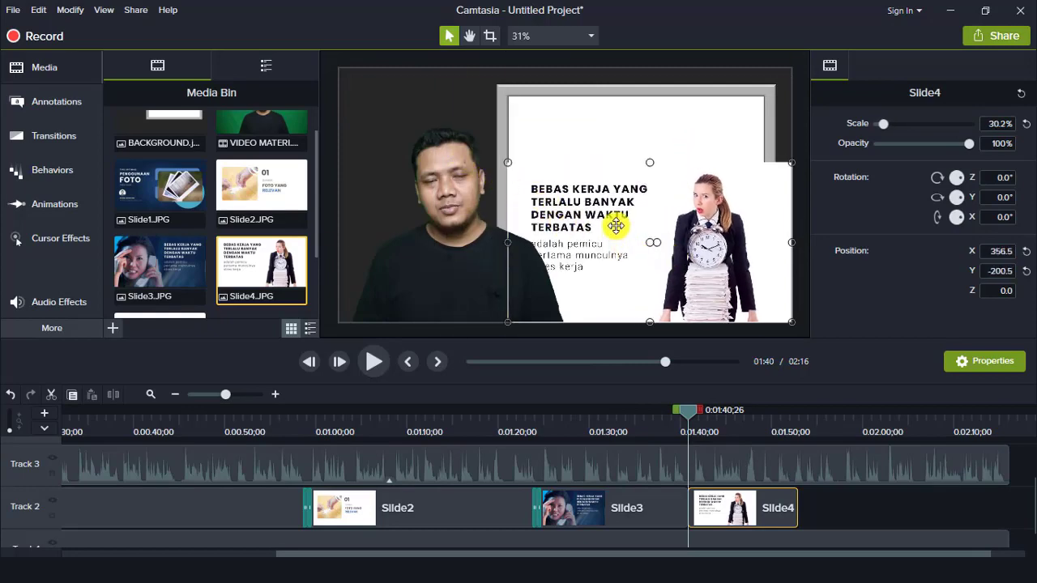
drag(616, 226, 618, 168)
drag(780, 240, 767, 224)
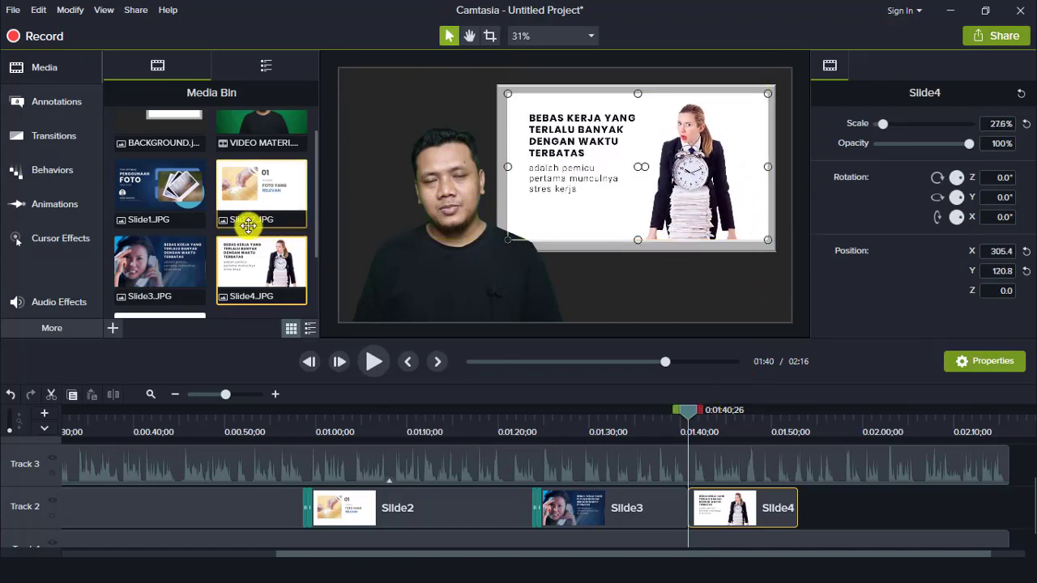
- Add a Fade transition between Slide3 and Slide4 on Track 2 and preview it from just before the cut
click(68, 136)
drag(182, 126, 678, 496)
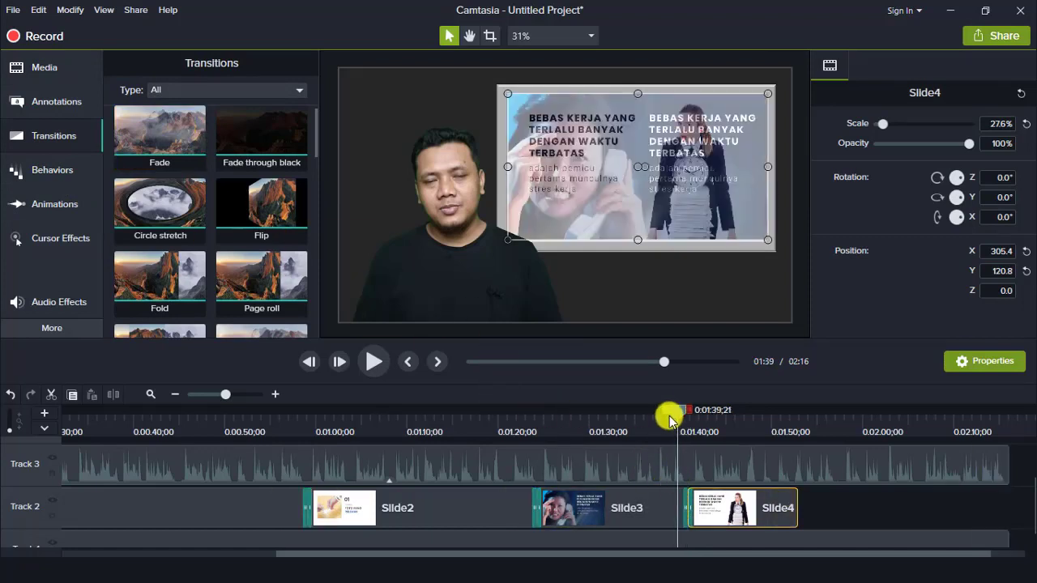
click(669, 421)
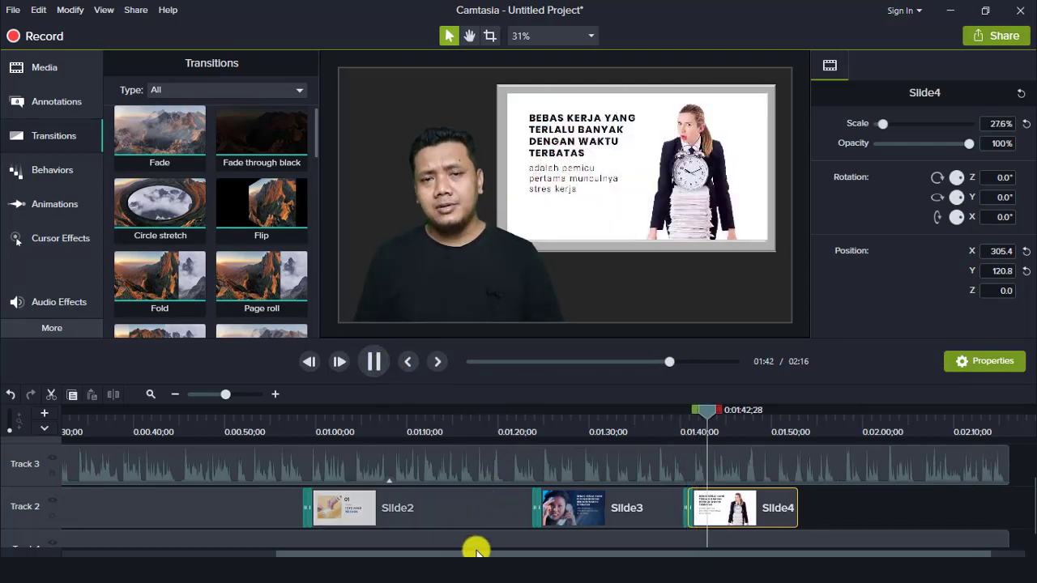
- Play the speech on to 0:01:59;25 and extend the end of the Slide4 clip to that time
drag(502, 553, 569, 553)
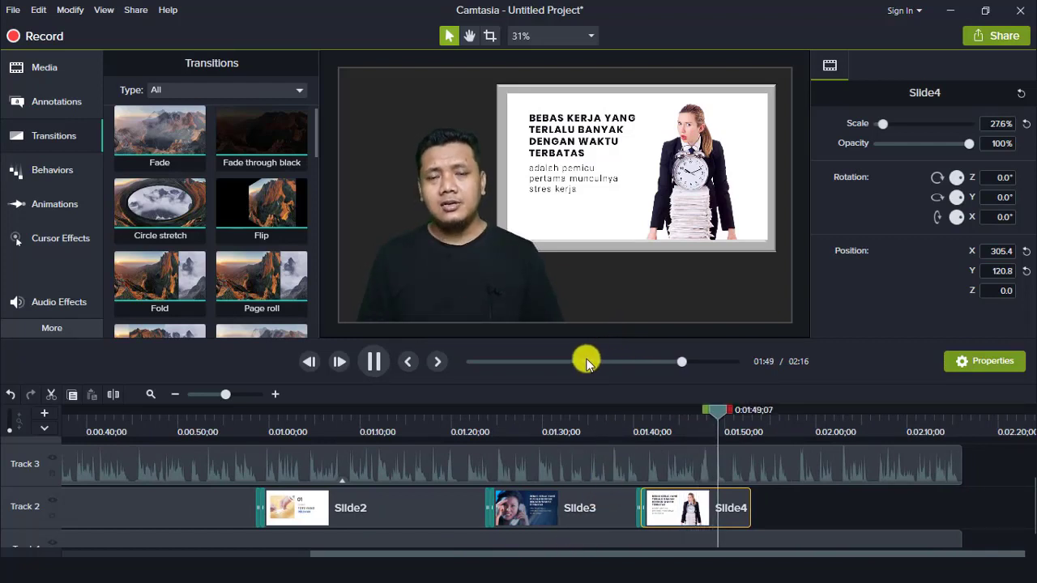
click(377, 362)
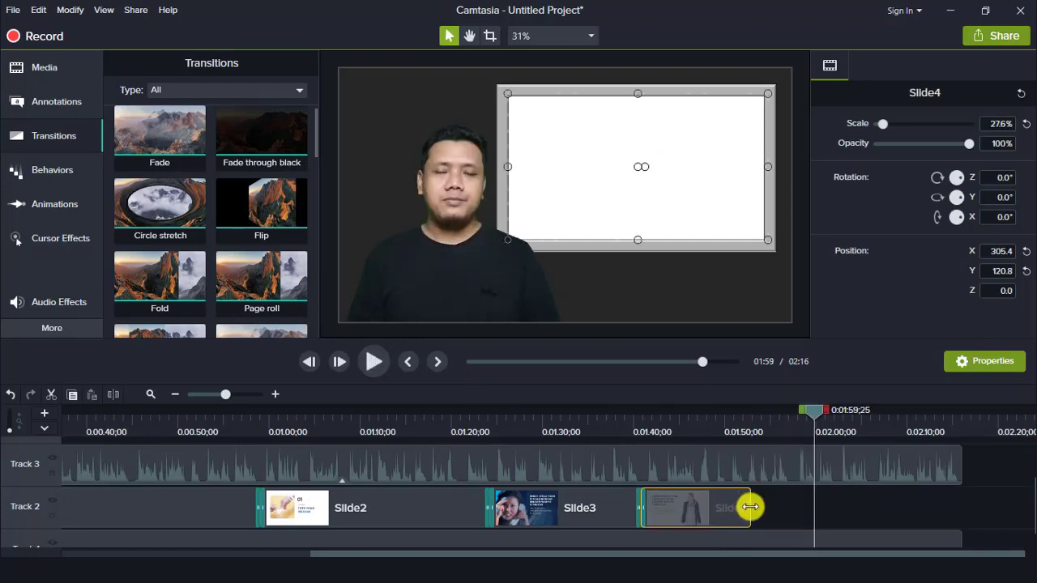
drag(749, 510, 815, 511)
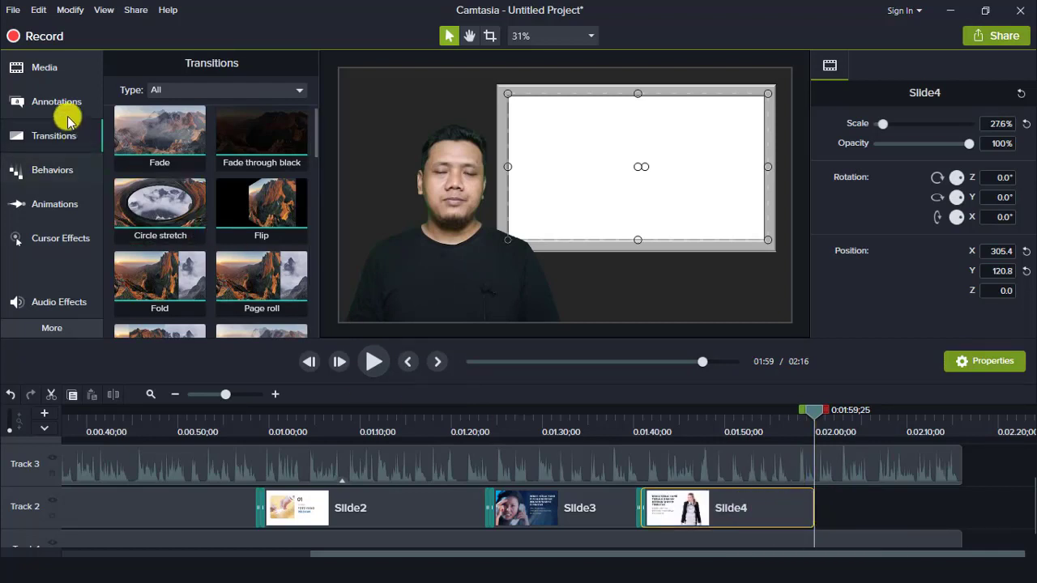
- Place Slide5.JPG on Track 2 directly after Slide4 and fit it to the board at 27.6% scale, X 305.4, Y 120.8
click(51, 70)
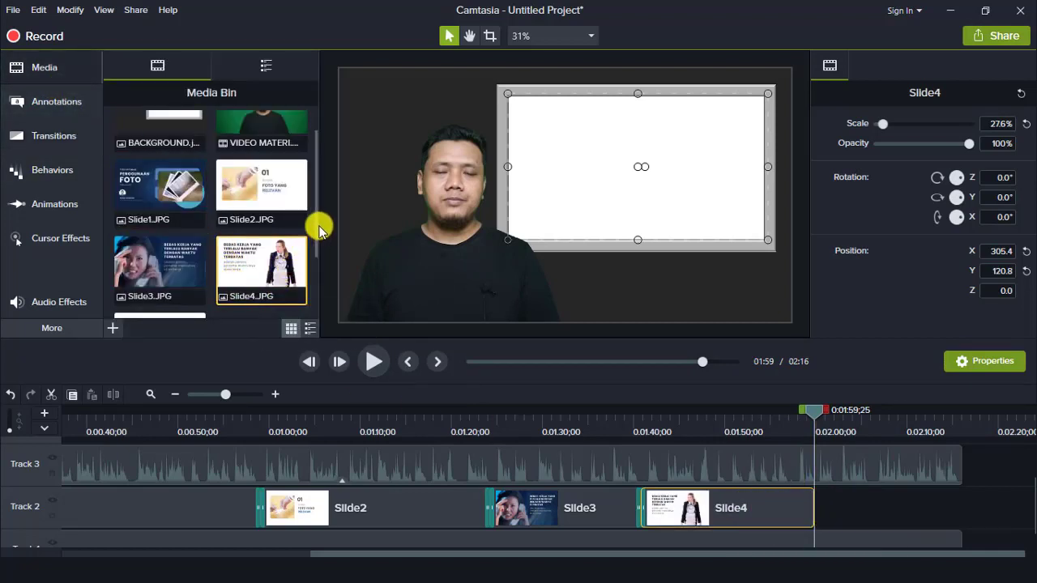
scroll(318, 243, down, 3)
drag(185, 259, 962, 504)
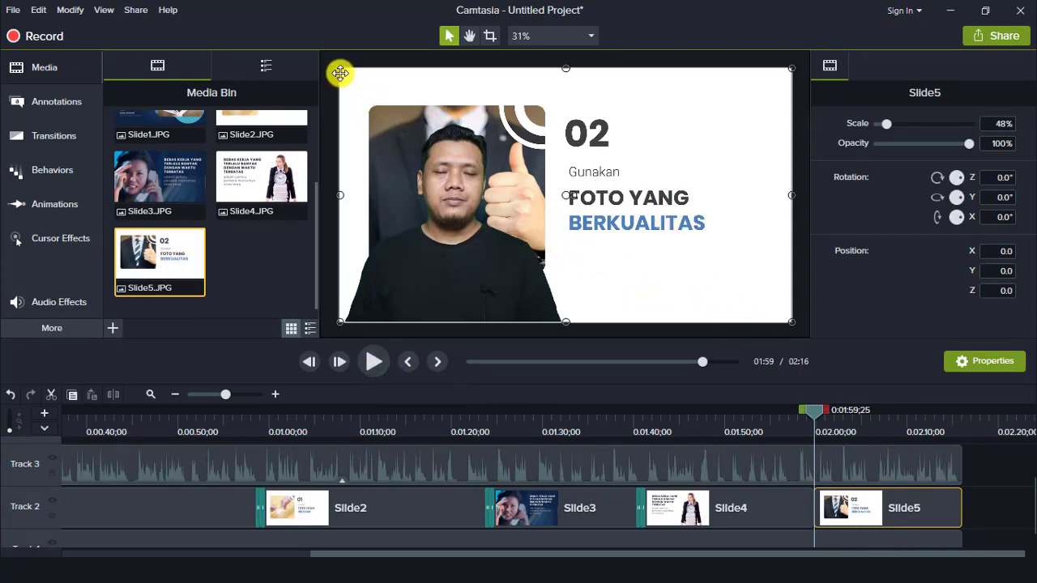
drag(338, 69, 504, 178)
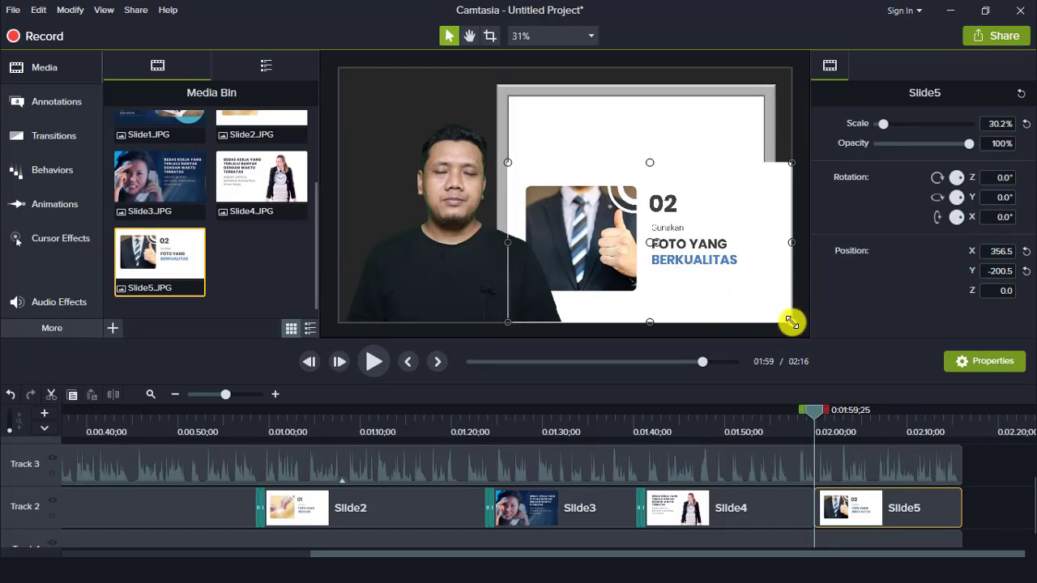
drag(792, 323, 765, 282)
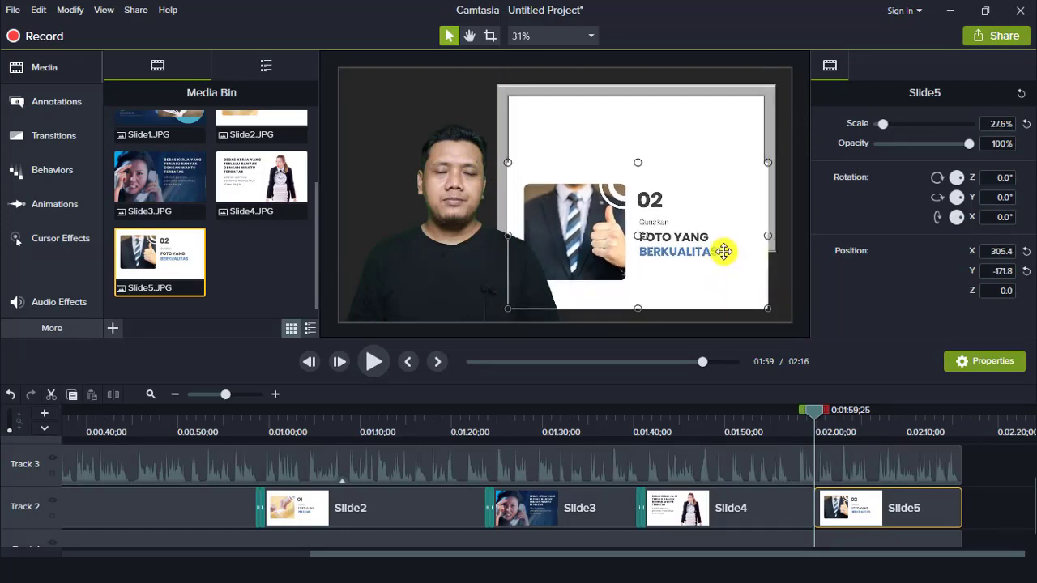
drag(723, 252, 724, 182)
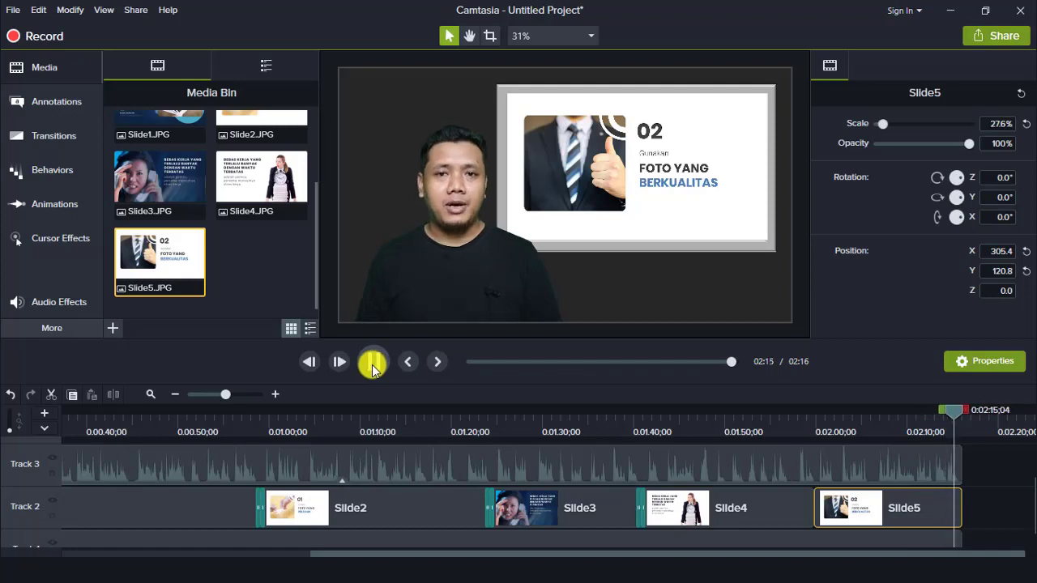
- Preview the Slide5 section up to about 0:02:15 and return the playhead to the beginning of the timeline
click(372, 368)
click(962, 415)
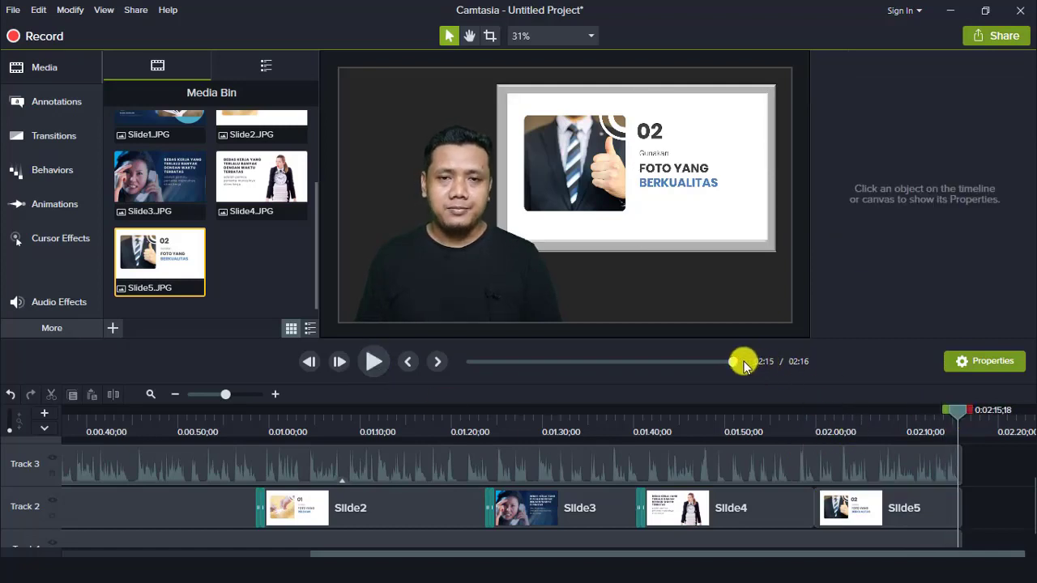
drag(734, 364, 425, 371)
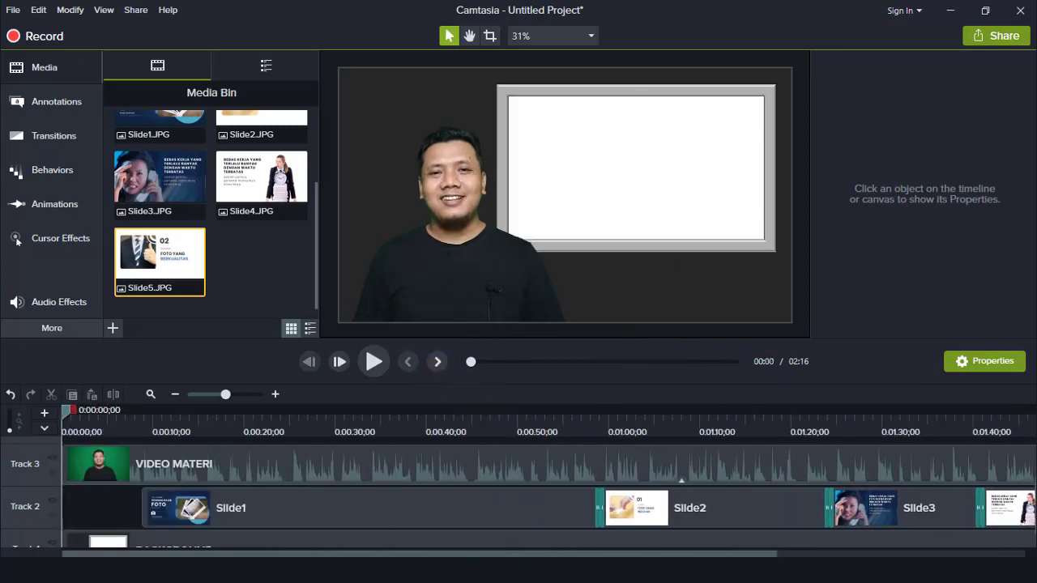
- Enlarge the presenter video slightly on the canvas and shift it a little to the left, keeping its lower edge on the frame's bottom
click(460, 198)
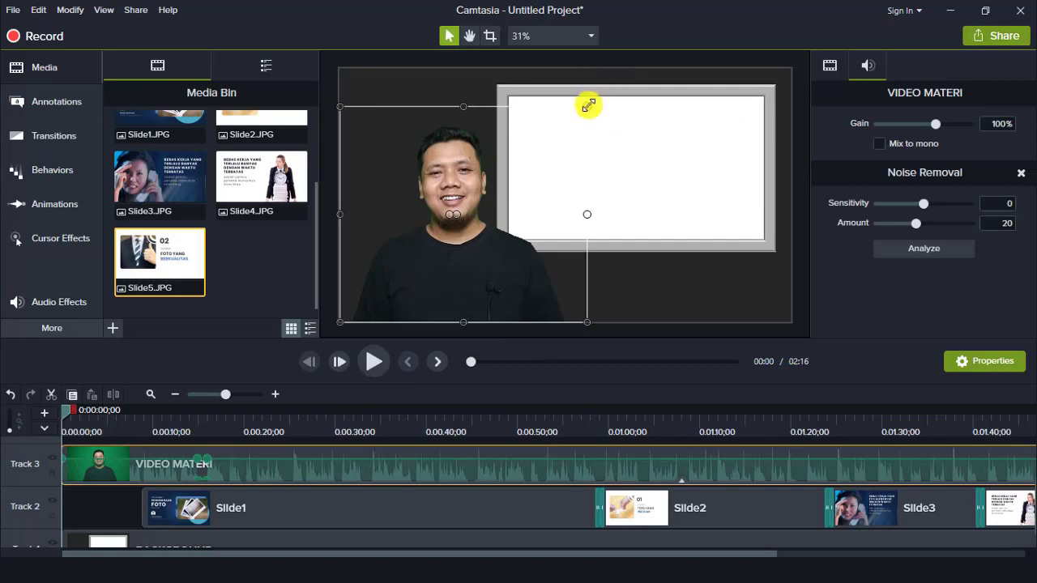
drag(590, 105, 608, 88)
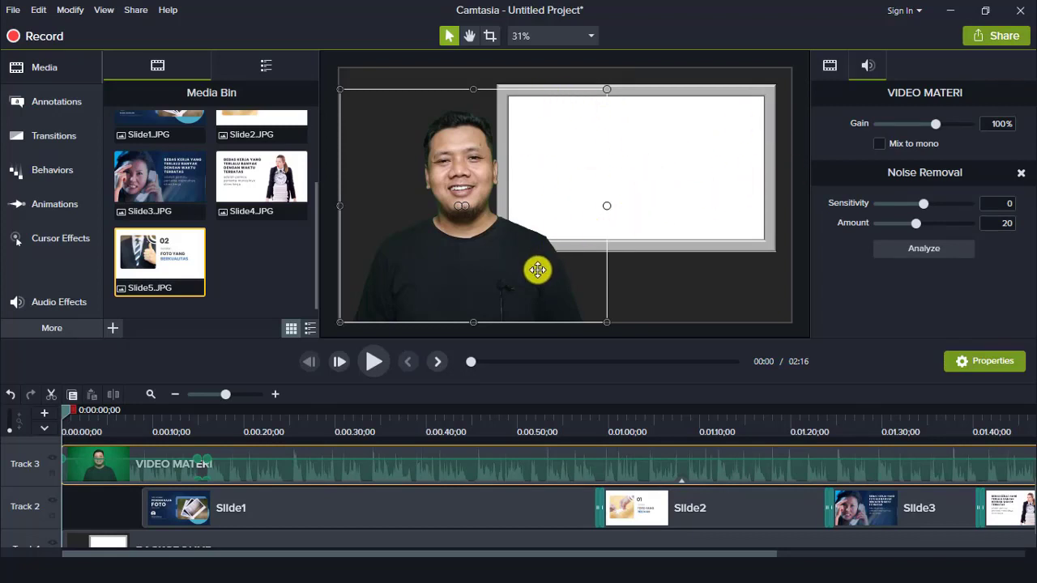
drag(534, 270, 520, 270)
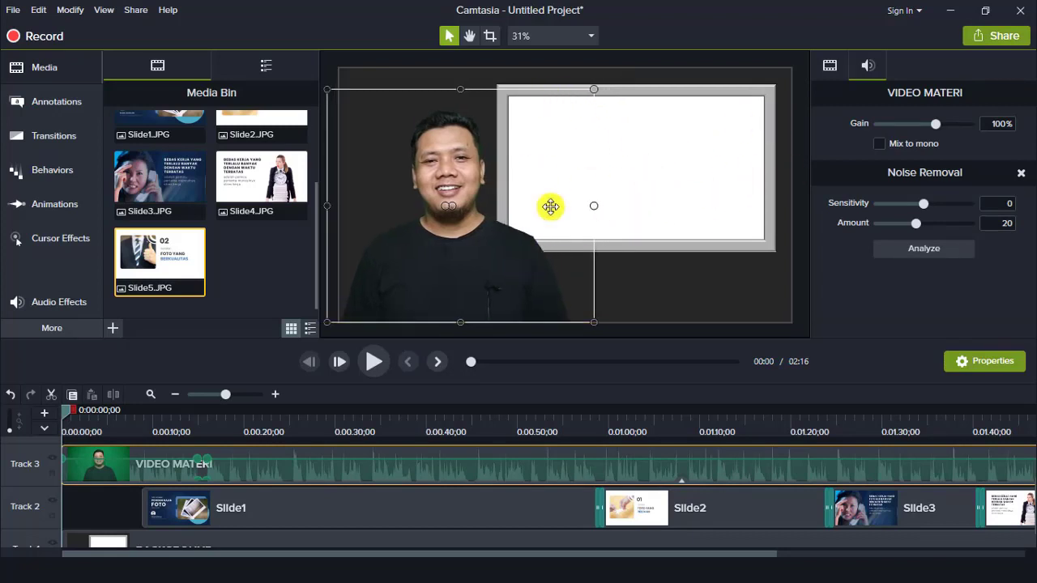
drag(596, 89, 596, 87)
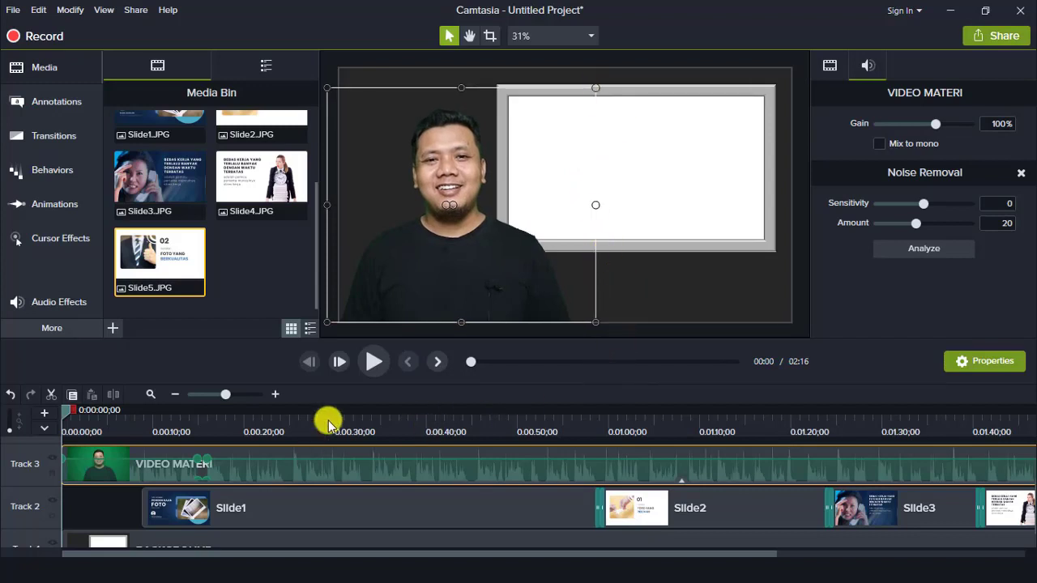
click(409, 498)
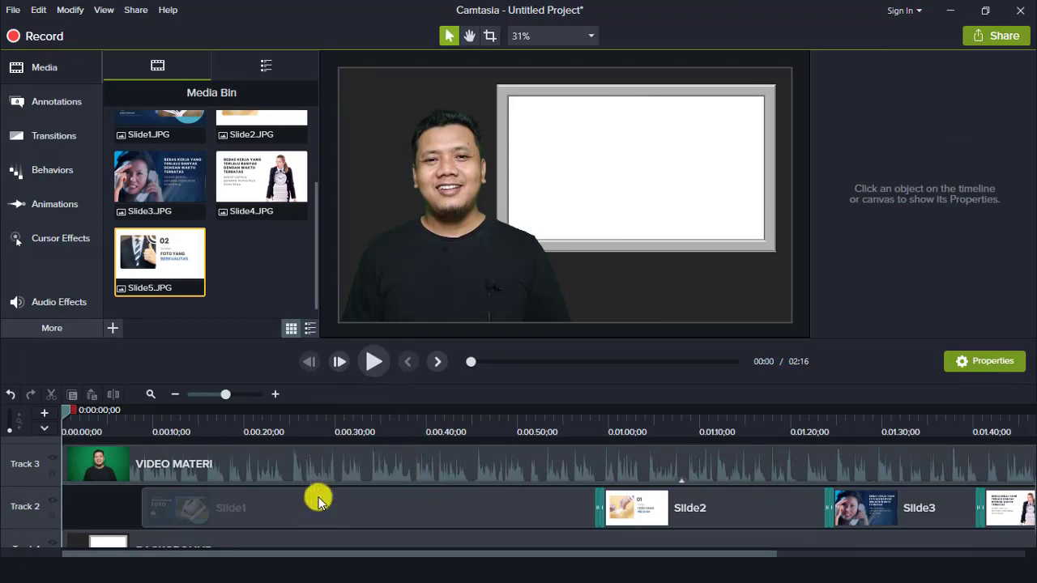
- Import Winds_of_Spring from the Music Audio Library Youtube folder and place it on Track 4 from 0:00:00;00
click(113, 328)
click(183, 280)
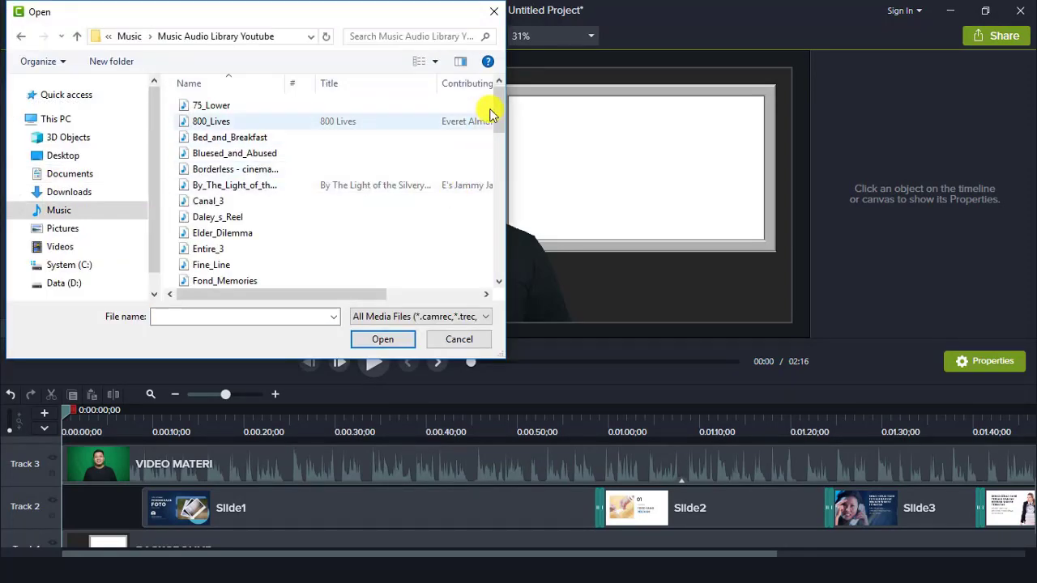
drag(493, 109, 512, 254)
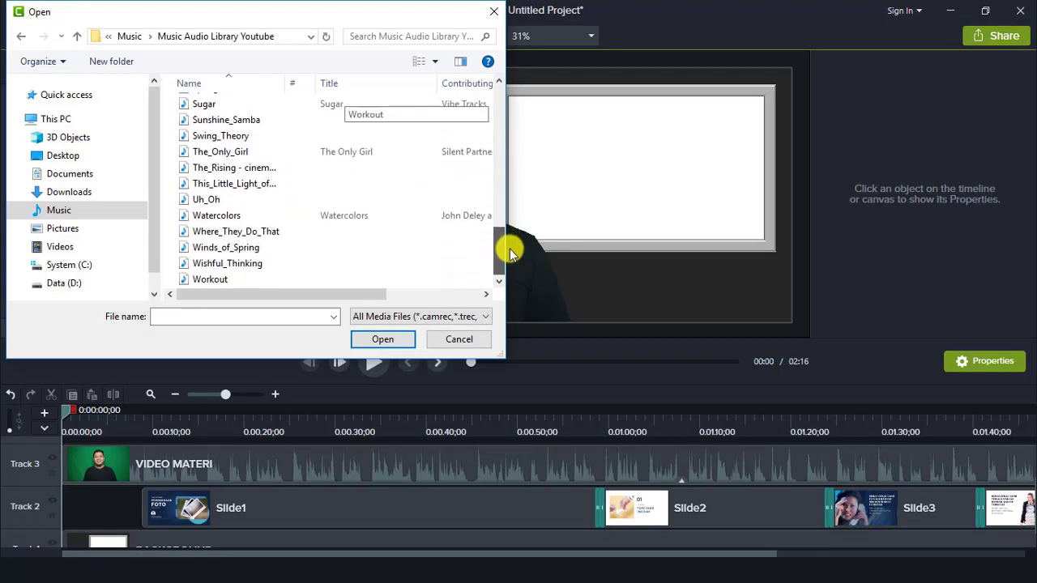
click(251, 247)
click(394, 341)
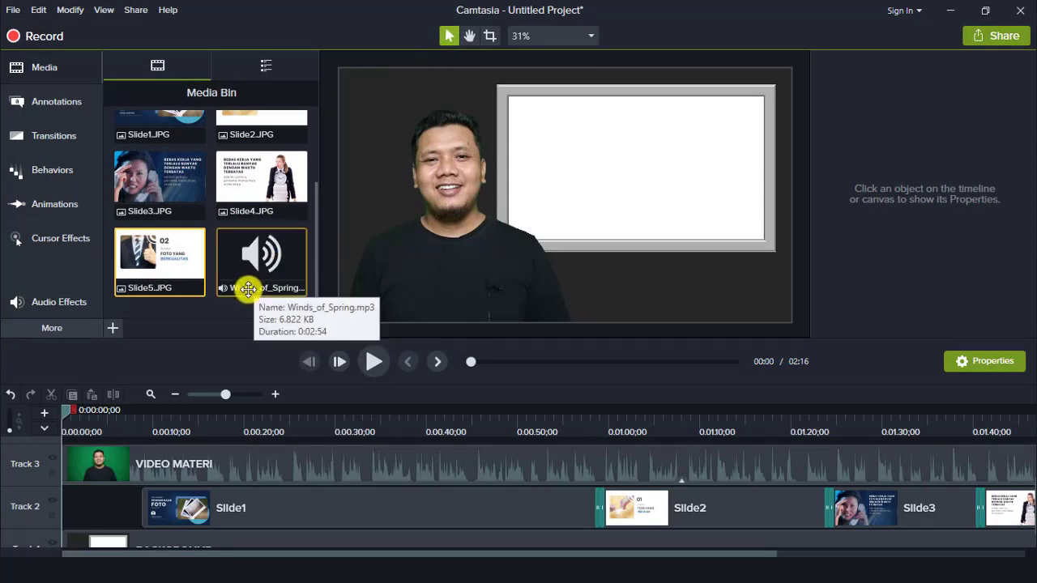
drag(248, 287, 56, 450)
drag(118, 479, 87, 514)
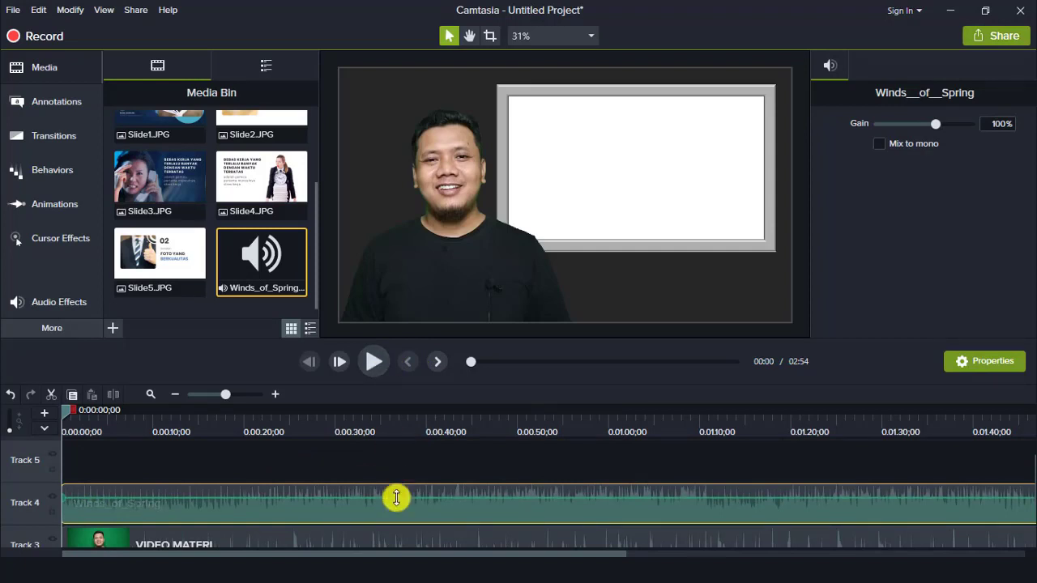
- Lower the Winds_of_Spring volume on Track 4 to about 16% and preview the mix from the start
drag(398, 498, 407, 520)
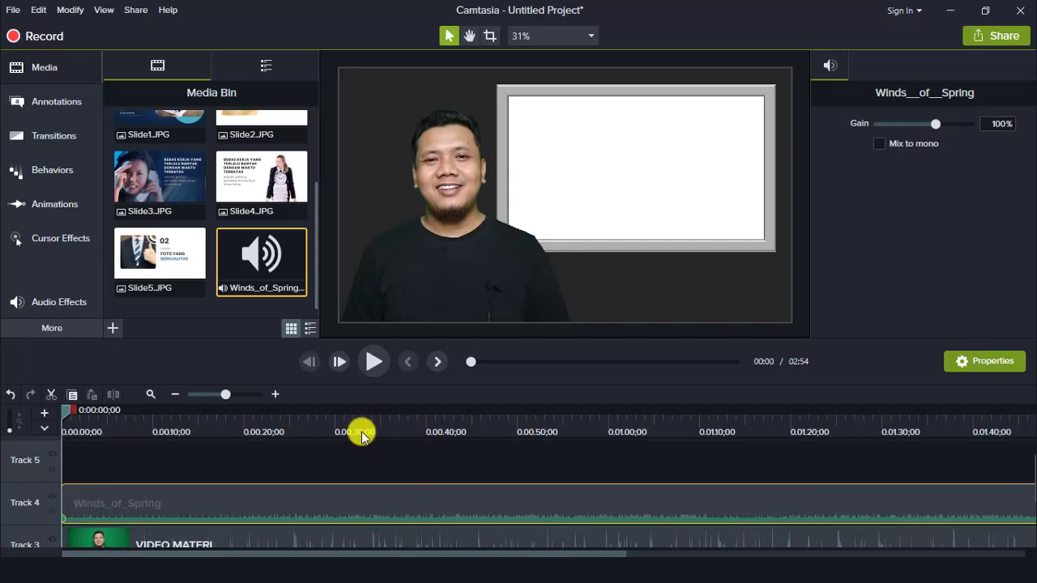
click(372, 362)
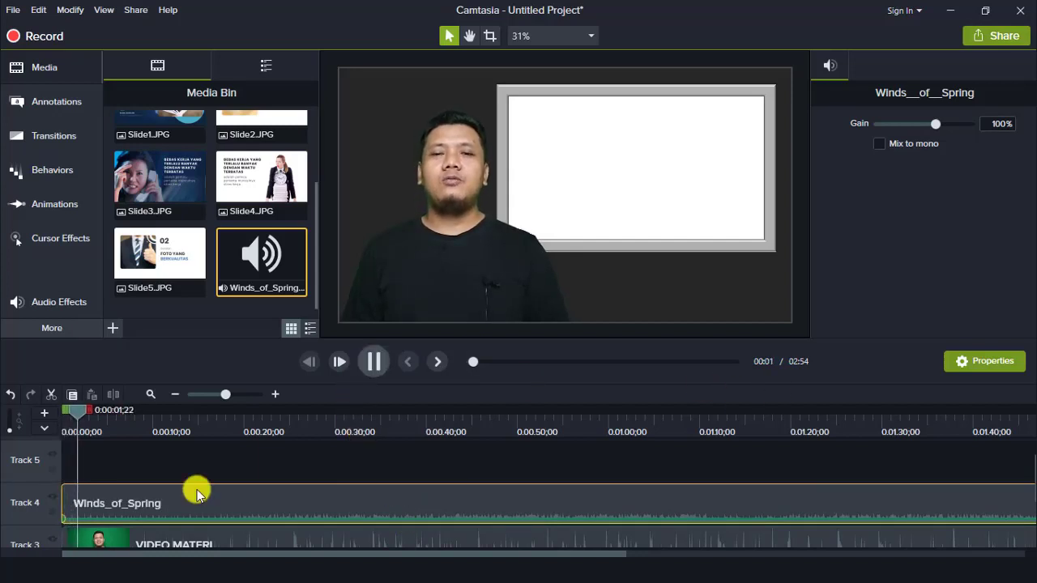
key(space)
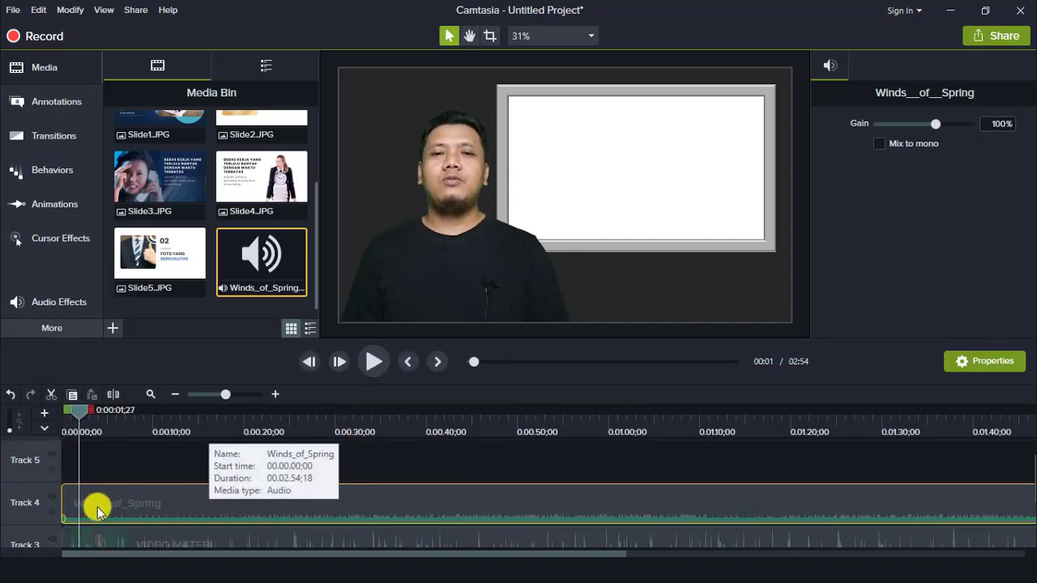
drag(74, 410, 51, 416)
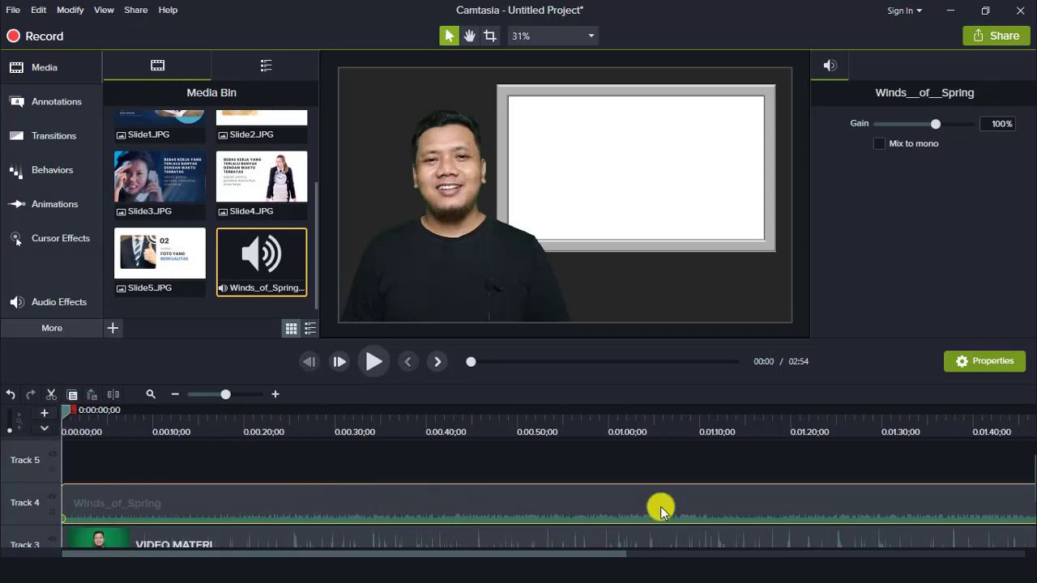
scroll(890, 485, down, 1)
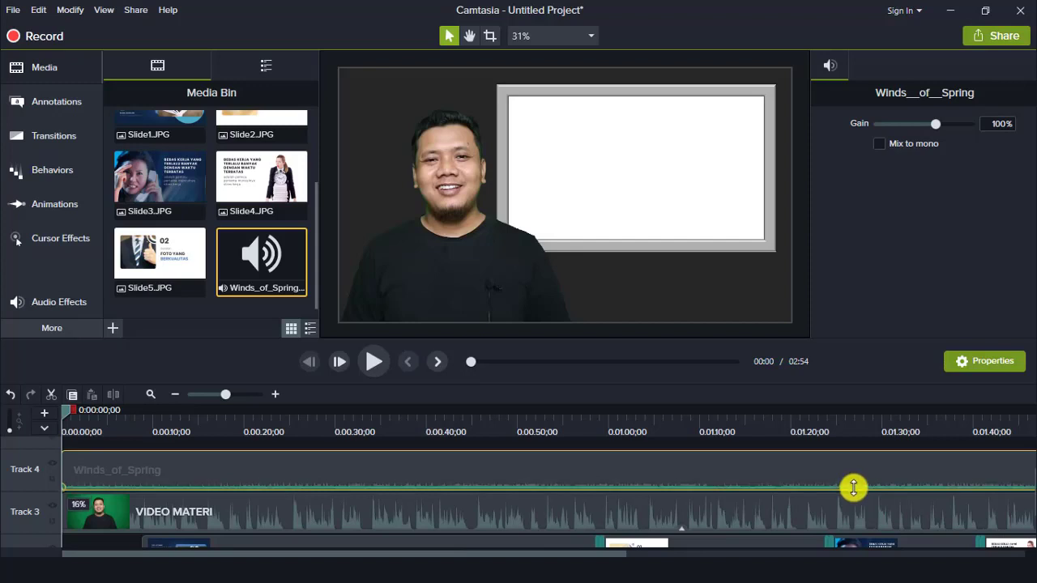
click(375, 364)
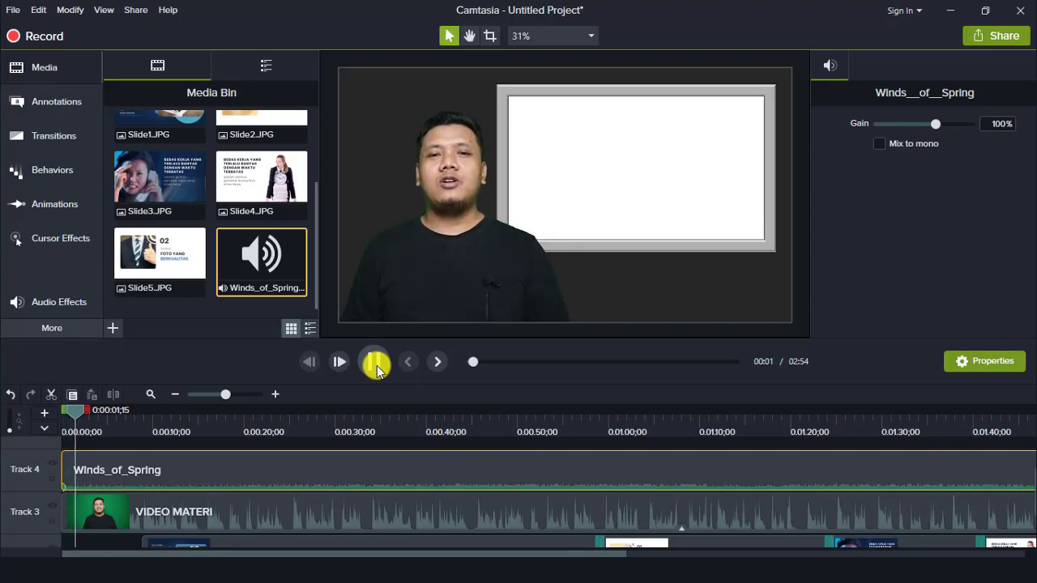
key(space)
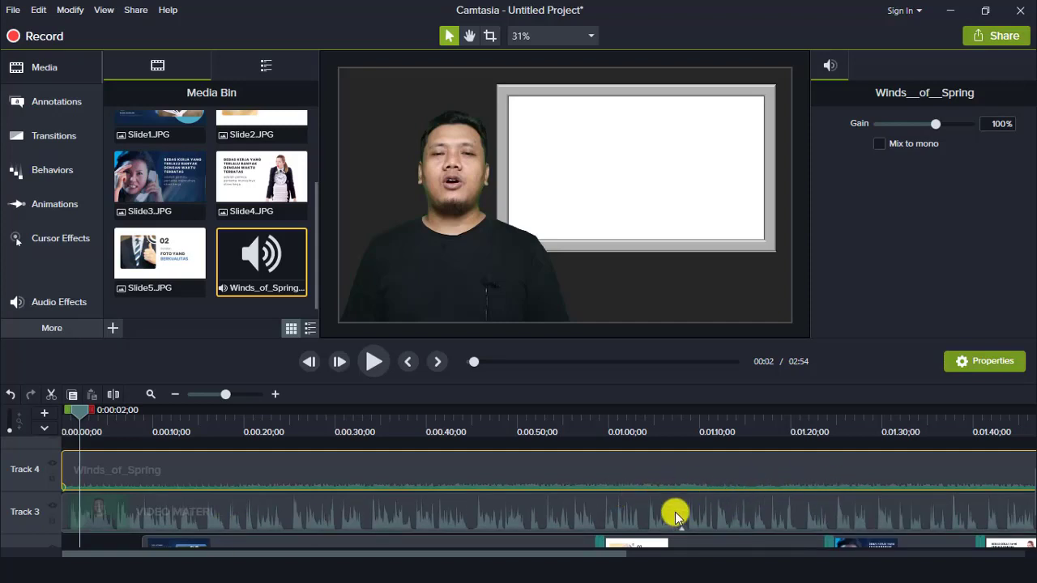
- Lower the background music's volume further to just above silence and preview it under the speech
drag(541, 487, 545, 490)
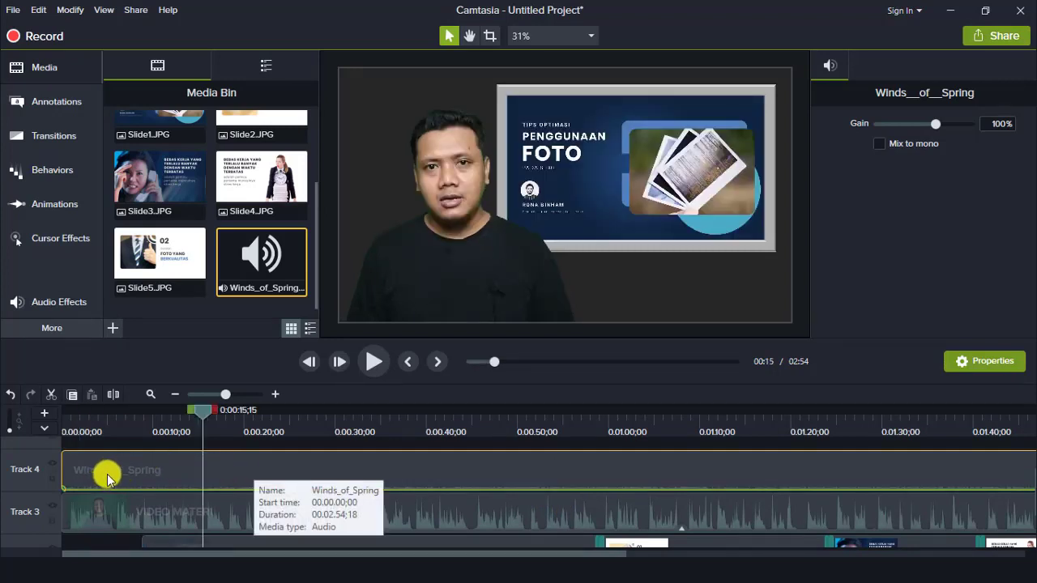
drag(223, 488, 224, 492)
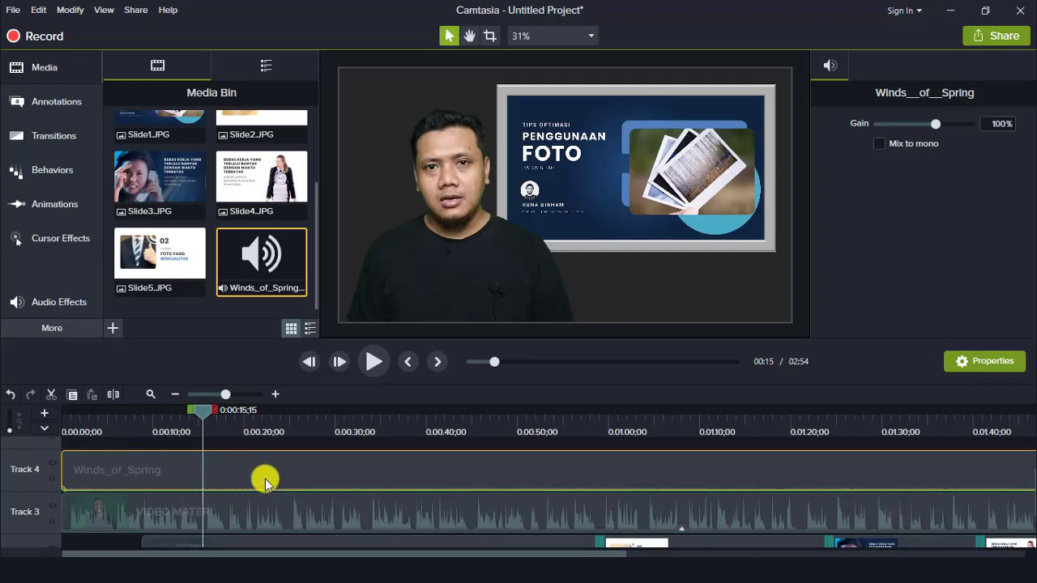
click(112, 420)
drag(81, 432, 58, 434)
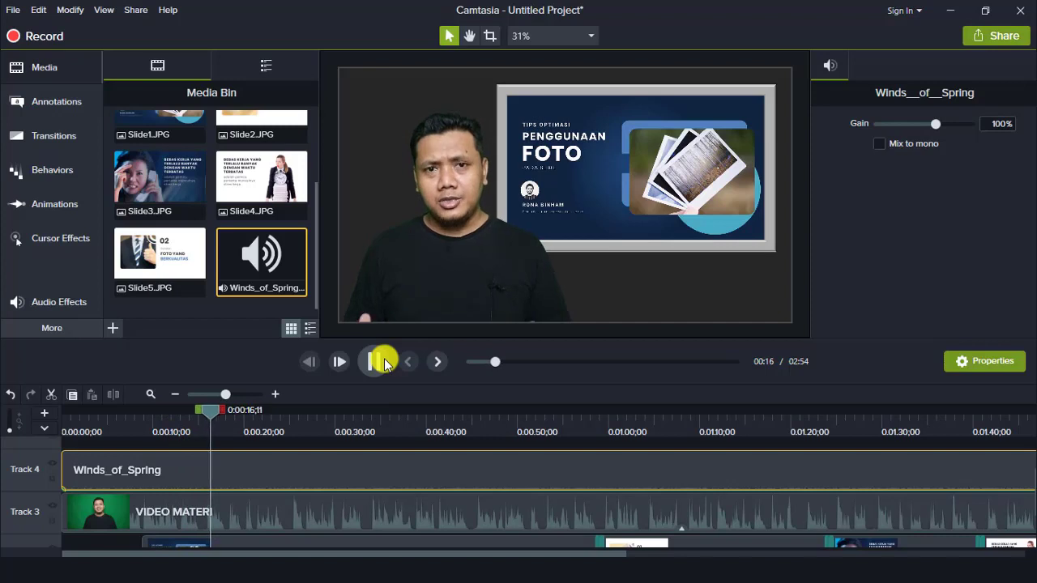
click(385, 364)
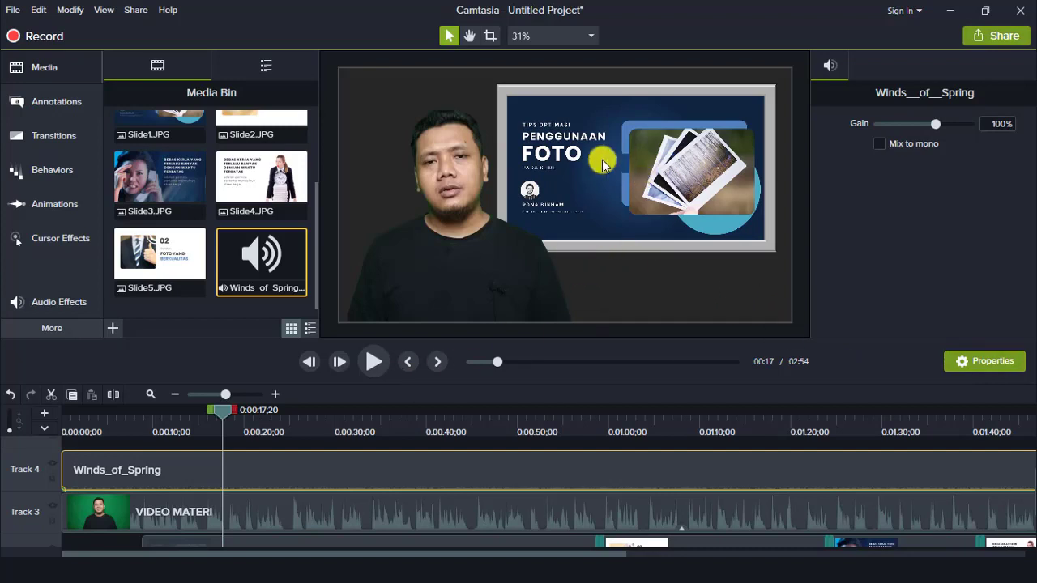
- Import SLIDE MATERI VIDEO 1 from the SLIDE ANIMASI folder into the media bin
click(474, 215)
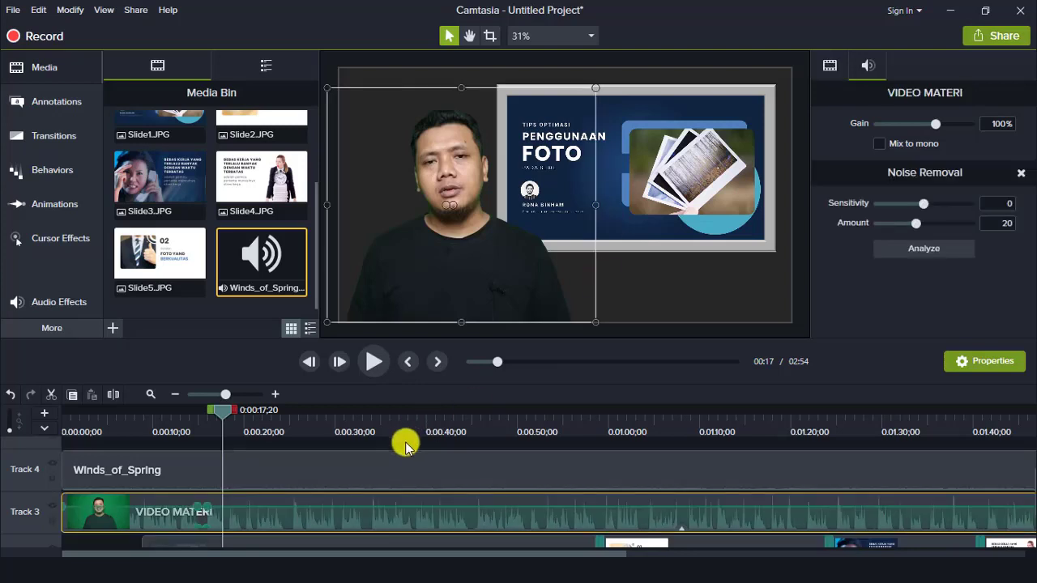
click(664, 209)
click(177, 395)
scroll(231, 509, down, 2)
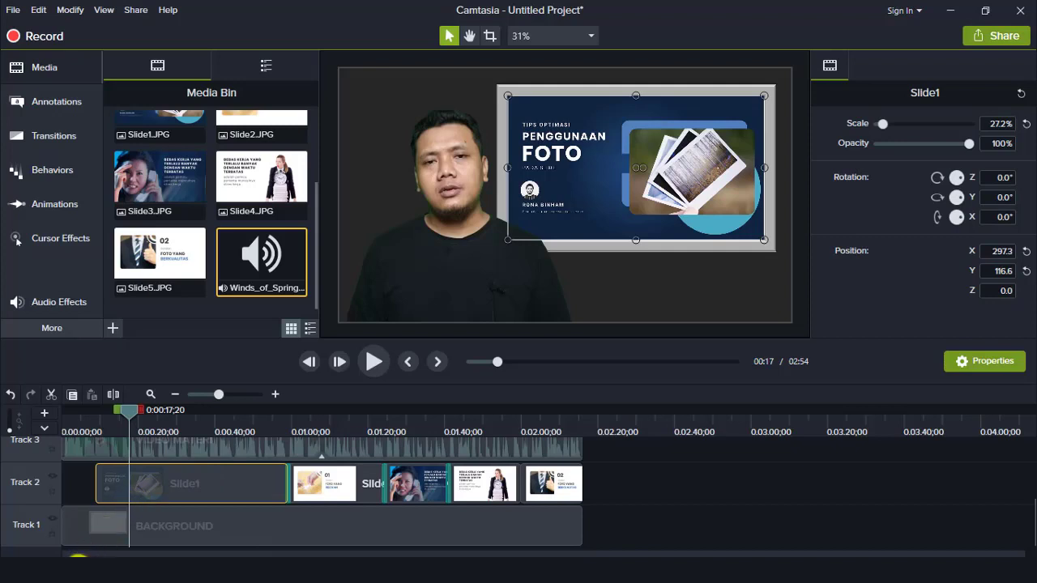
click(125, 325)
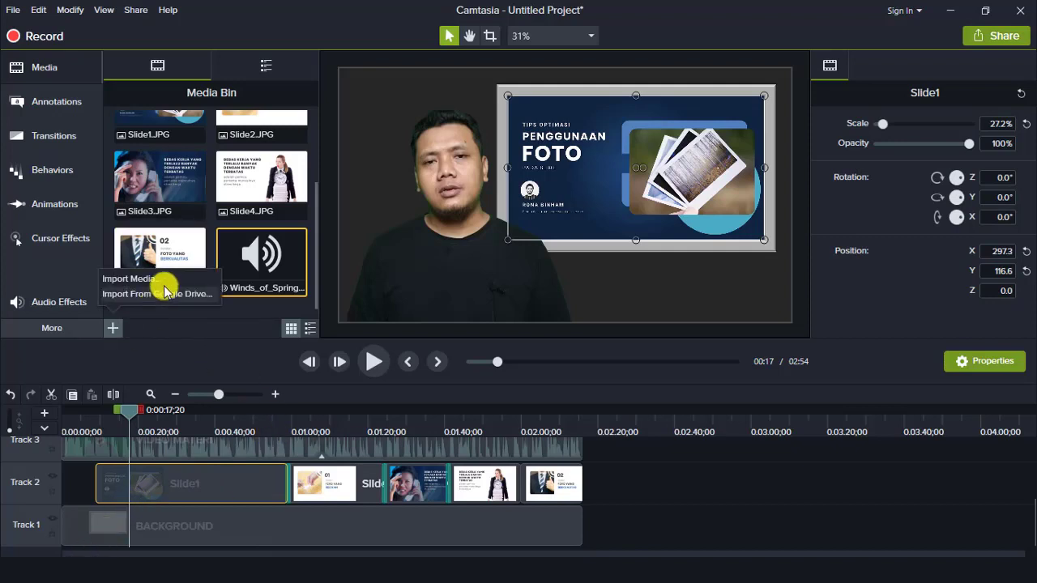
click(174, 274)
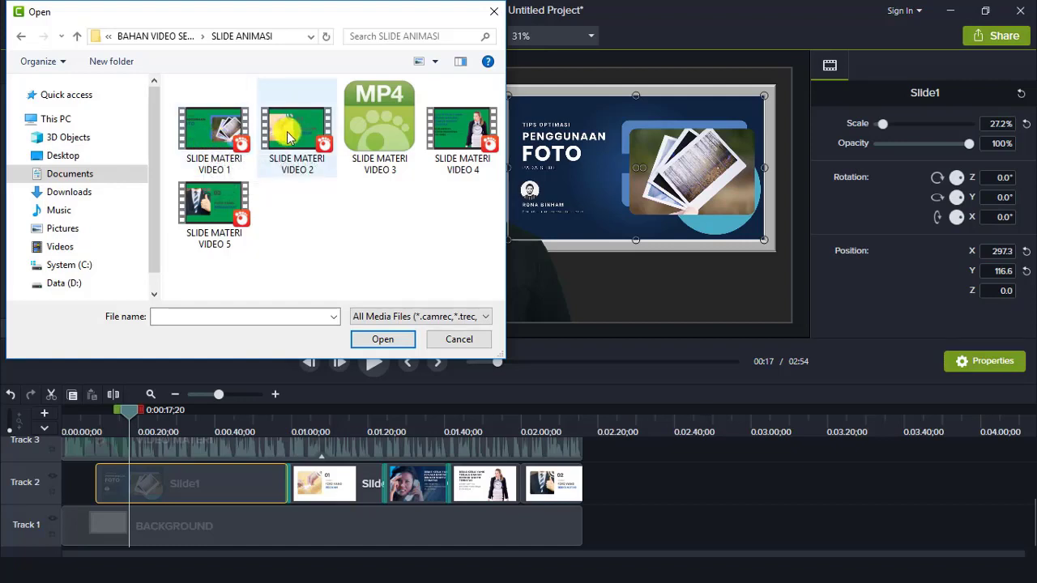
click(214, 126)
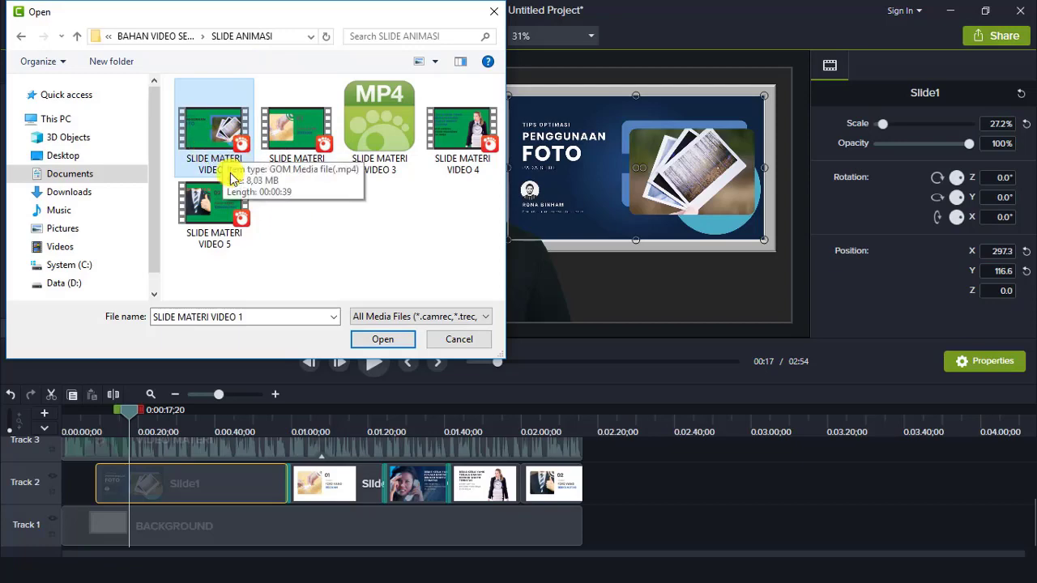
click(396, 347)
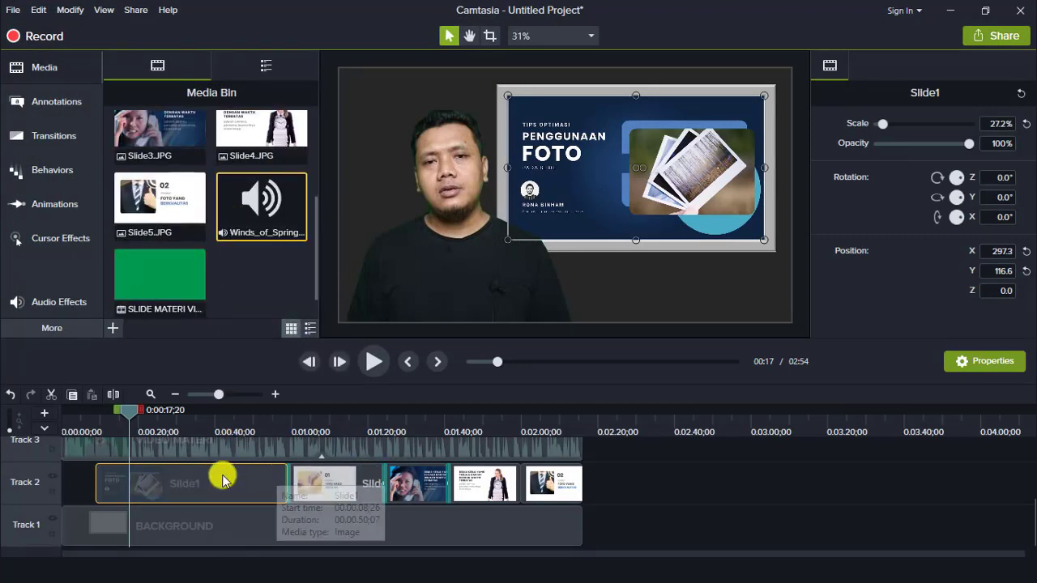
- Replace the static Slide1 image on Track 2 with the SLIDE MATERI VIDEO 1 clip, ending right before Slide2
key(Delete)
click(203, 311)
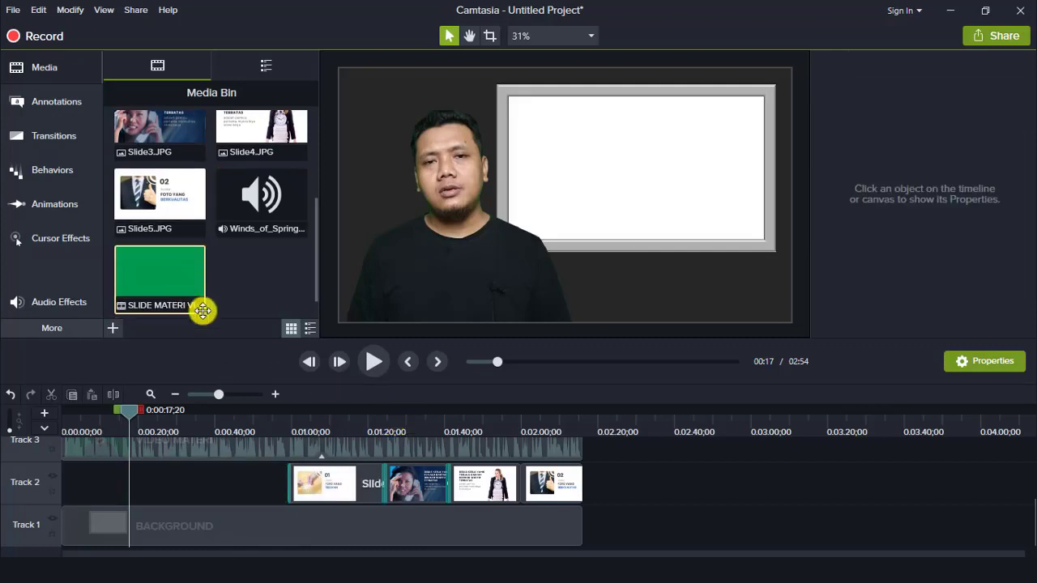
drag(183, 290, 214, 509)
drag(135, 481, 130, 482)
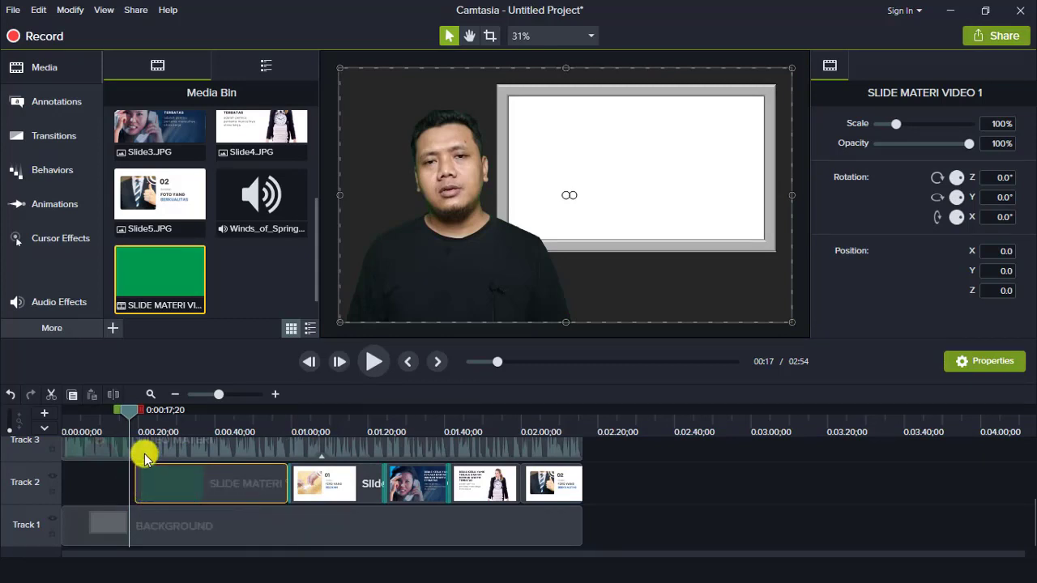
- Apply the Remove a Color visual effect to the SLIDE MATERI VIDEO 1 clip on Track 2
drag(134, 417, 138, 418)
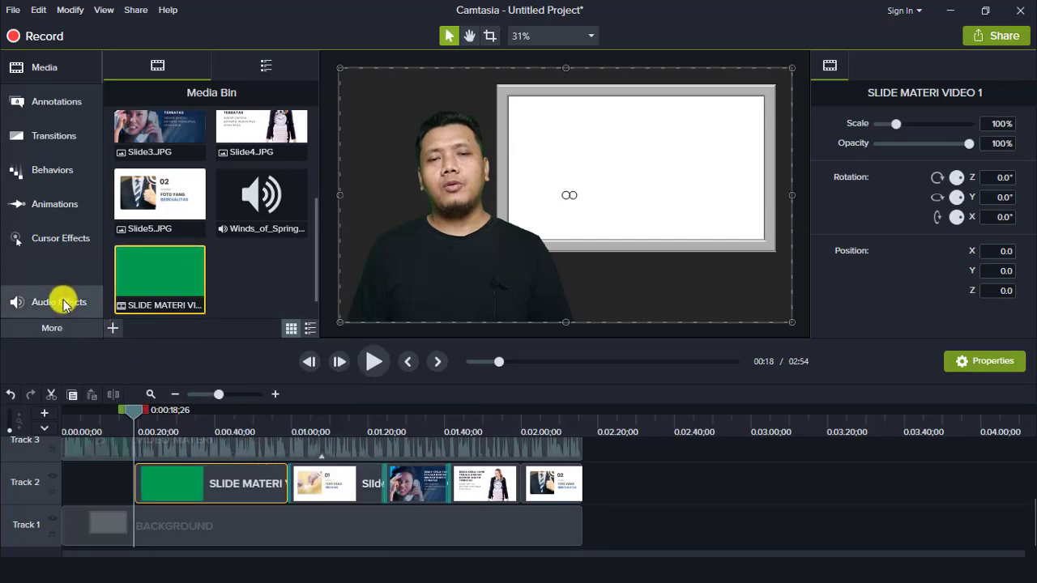
click(97, 328)
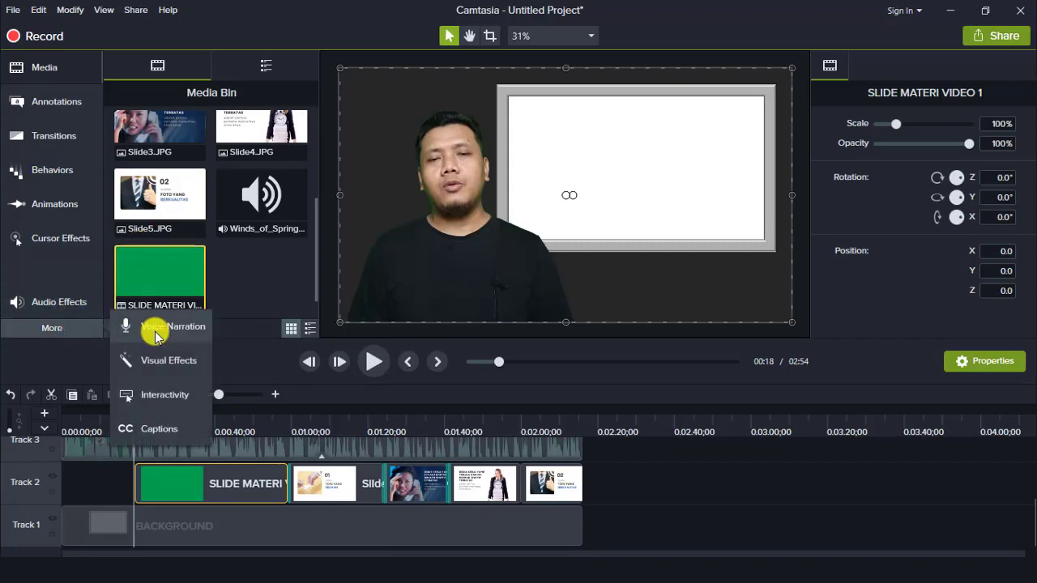
click(167, 360)
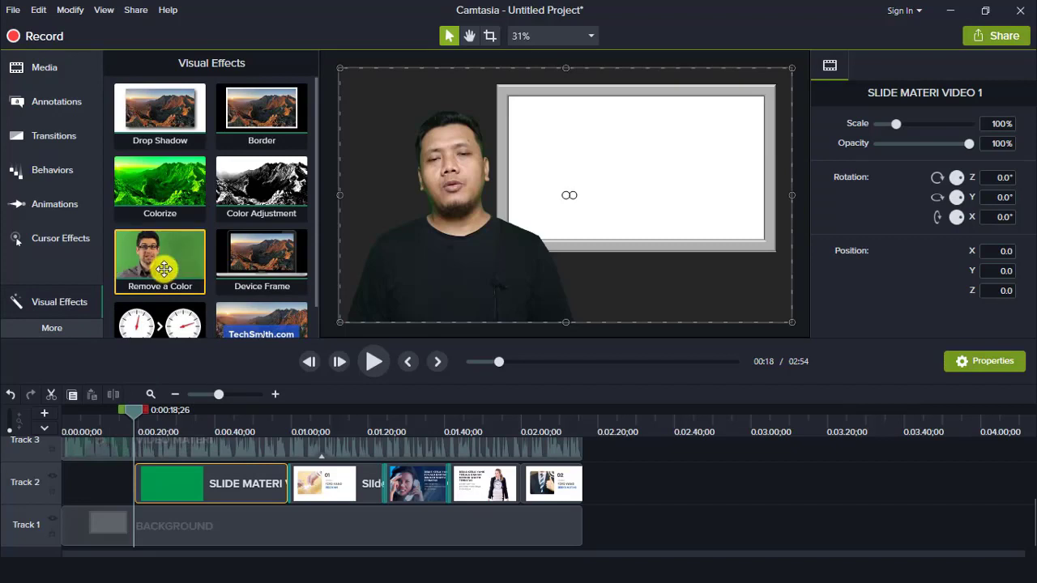
drag(162, 267, 207, 486)
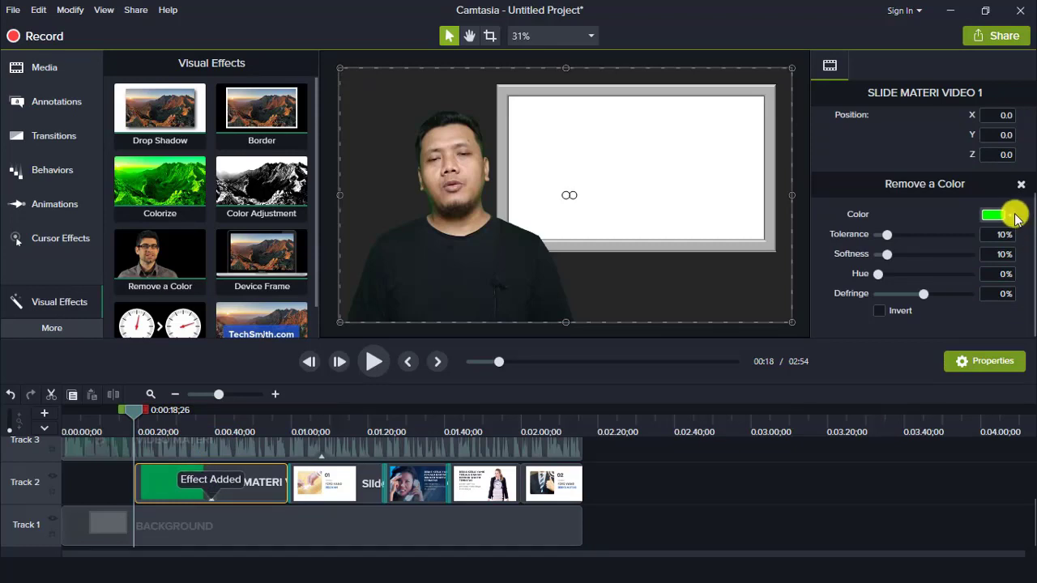
- Scale SLIDE MATERI VIDEO 1 to about 56.5% and fit it inside the board, at about X 301.6, Y 114.2
drag(133, 409, 153, 410)
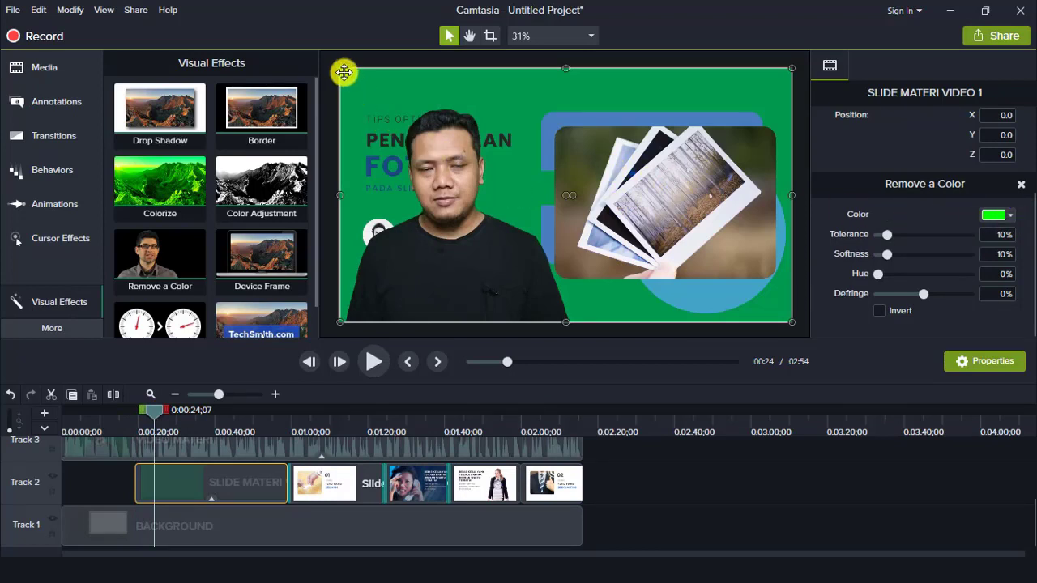
drag(341, 71, 513, 185)
drag(534, 206, 532, 174)
click(15, 394)
drag(650, 236, 655, 182)
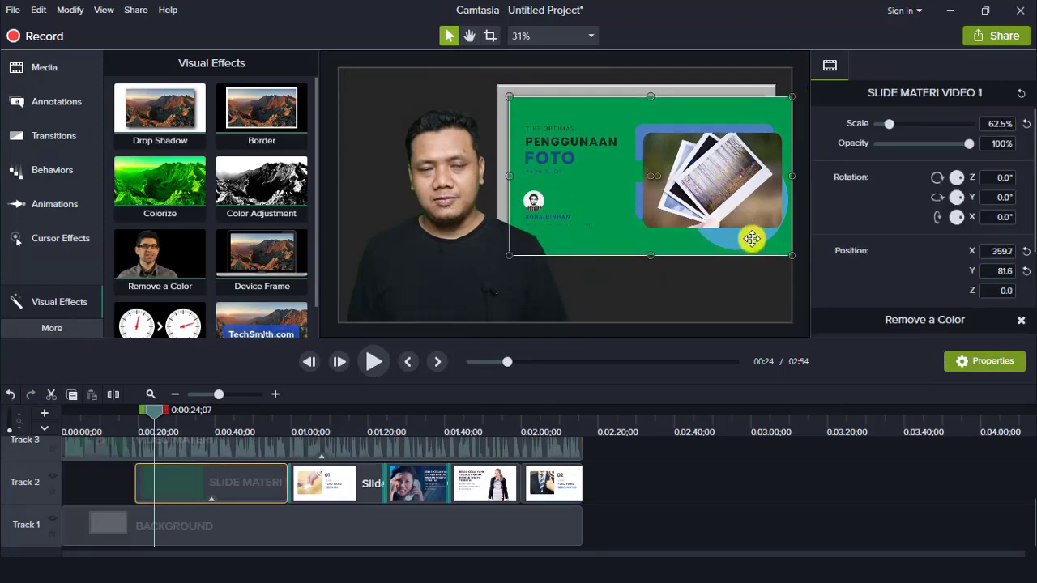
drag(791, 255, 767, 216)
click(774, 266)
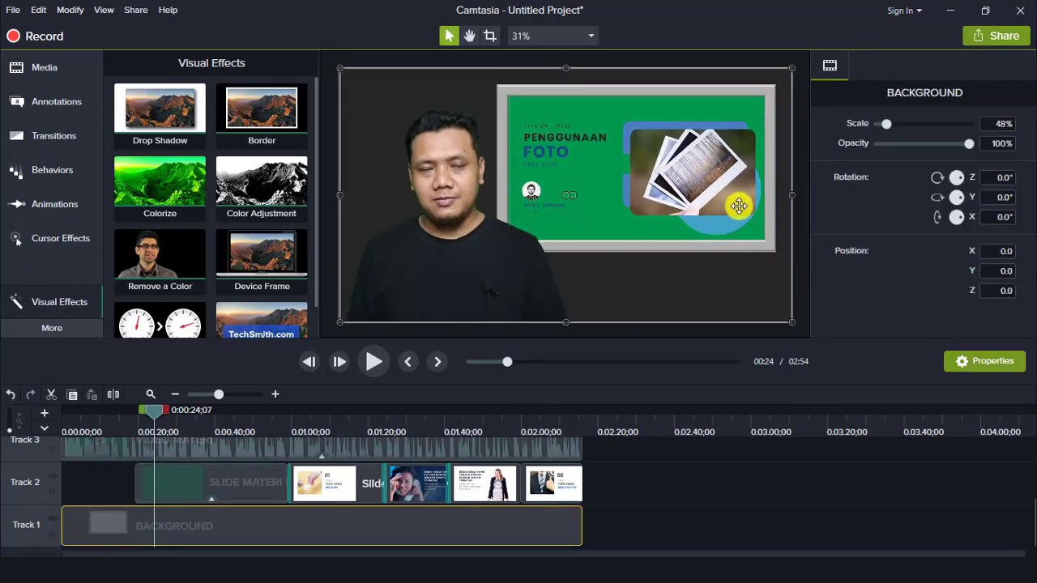
click(673, 185)
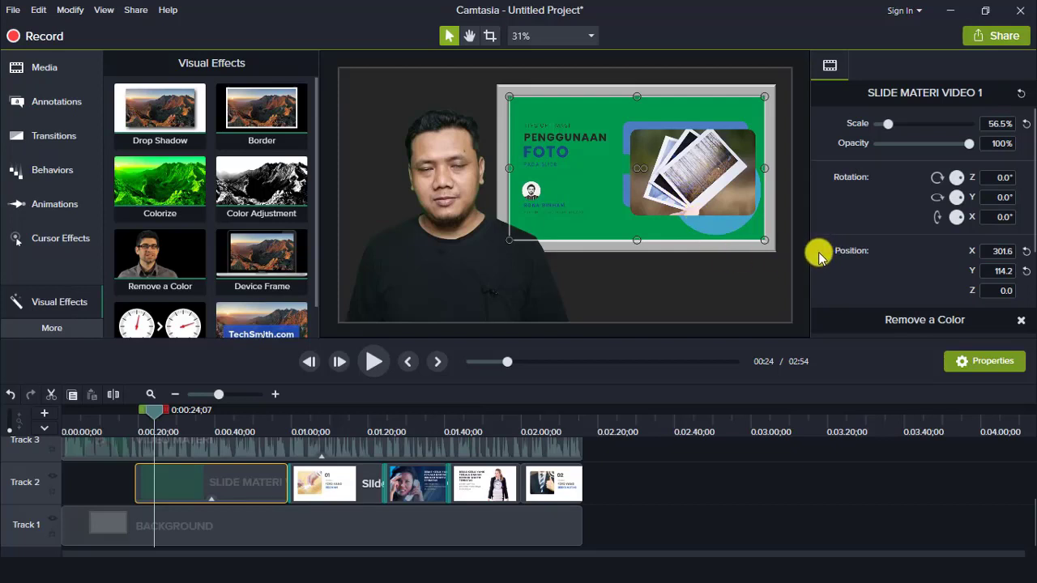
- Sample the slide video's green background from the canvas as the colour to remove
drag(1034, 221, 1033, 316)
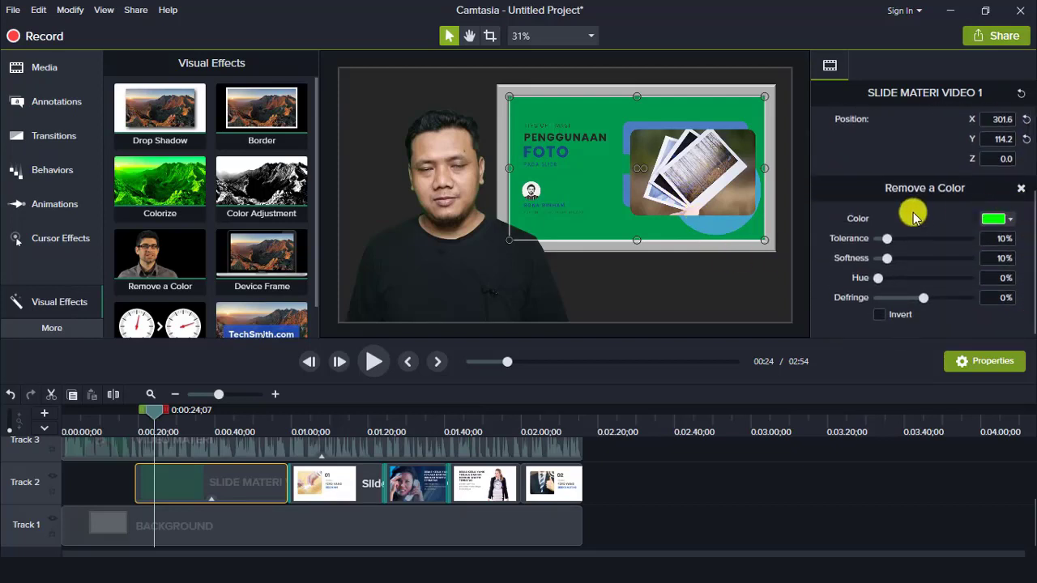
click(1012, 225)
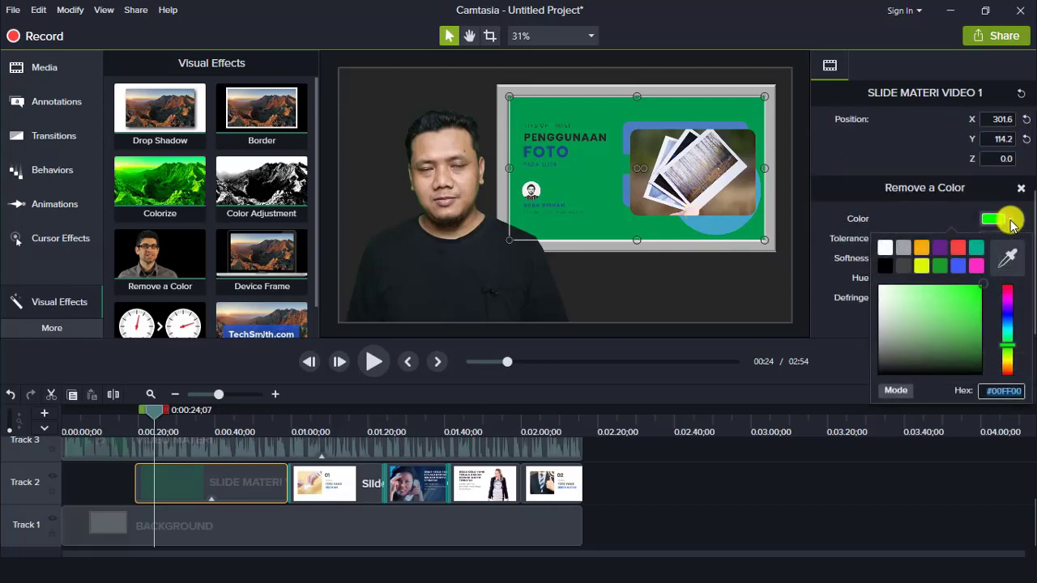
click(1012, 253)
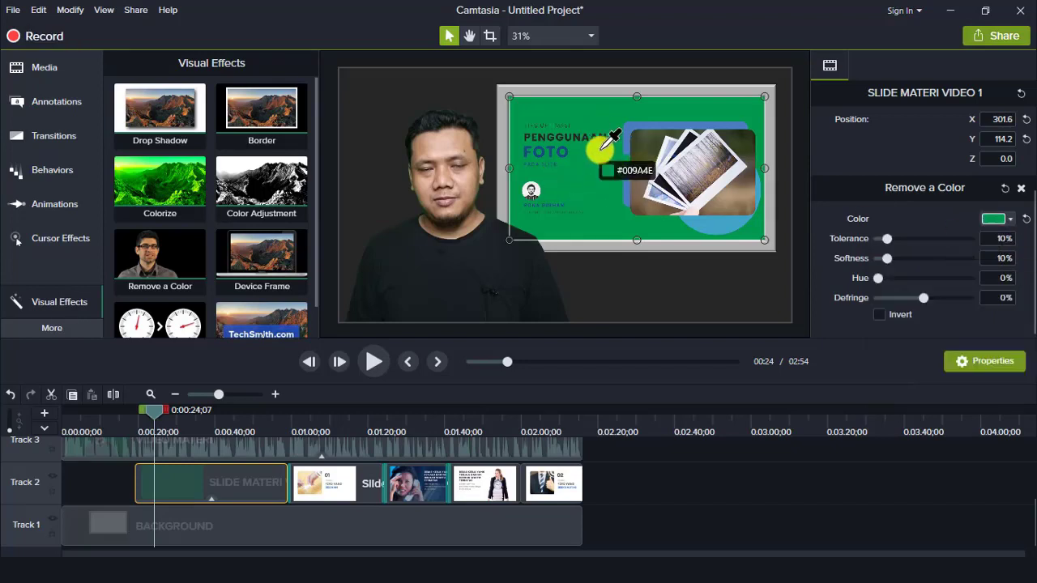
click(664, 97)
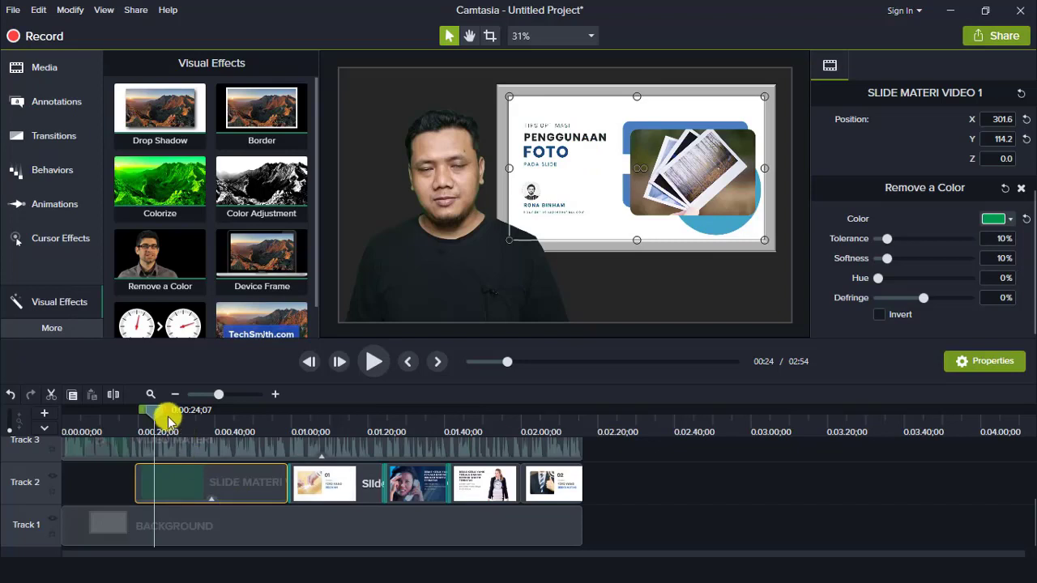
- Preview the keyed slide animation on the board from just before the SLIDE MATERI VIDEO 1 clip starts
drag(154, 415, 133, 415)
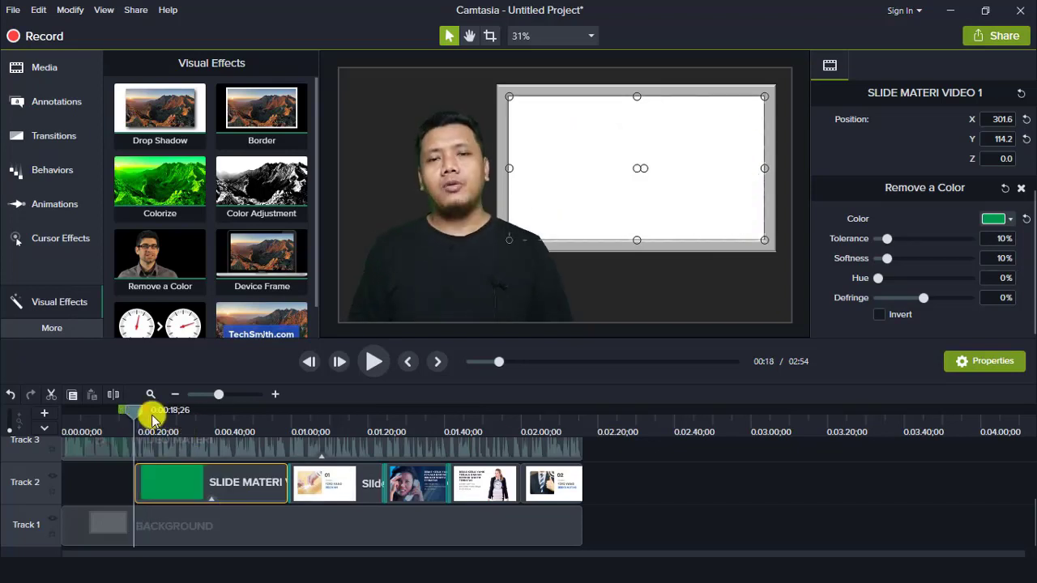
click(279, 396)
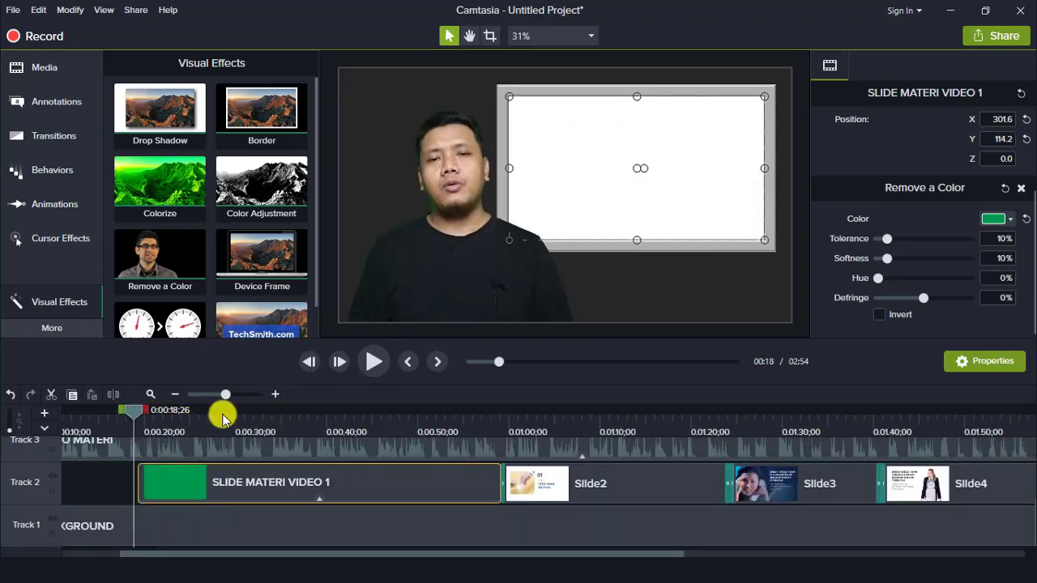
click(275, 395)
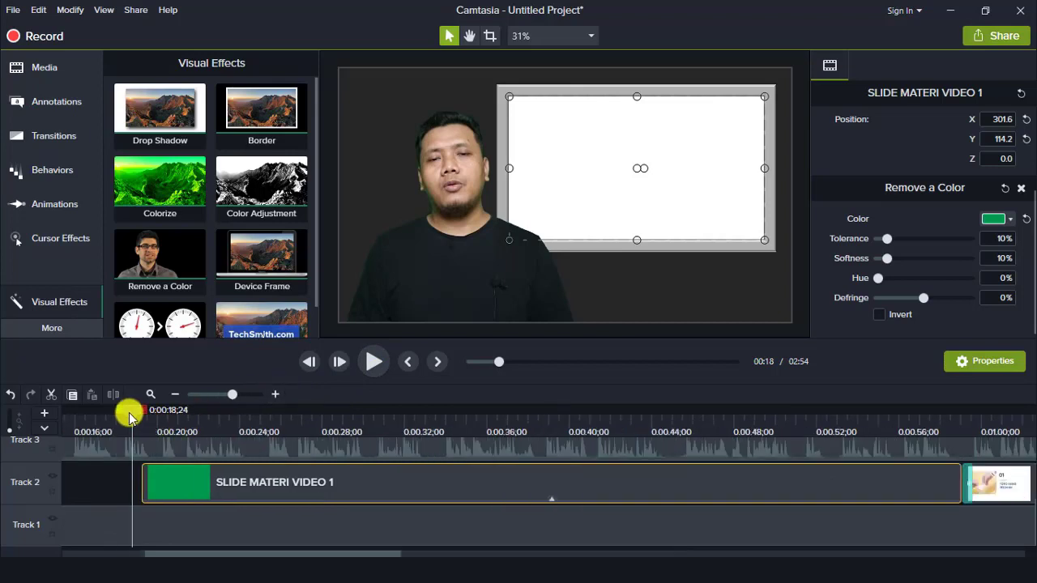
drag(129, 417, 120, 415)
click(369, 362)
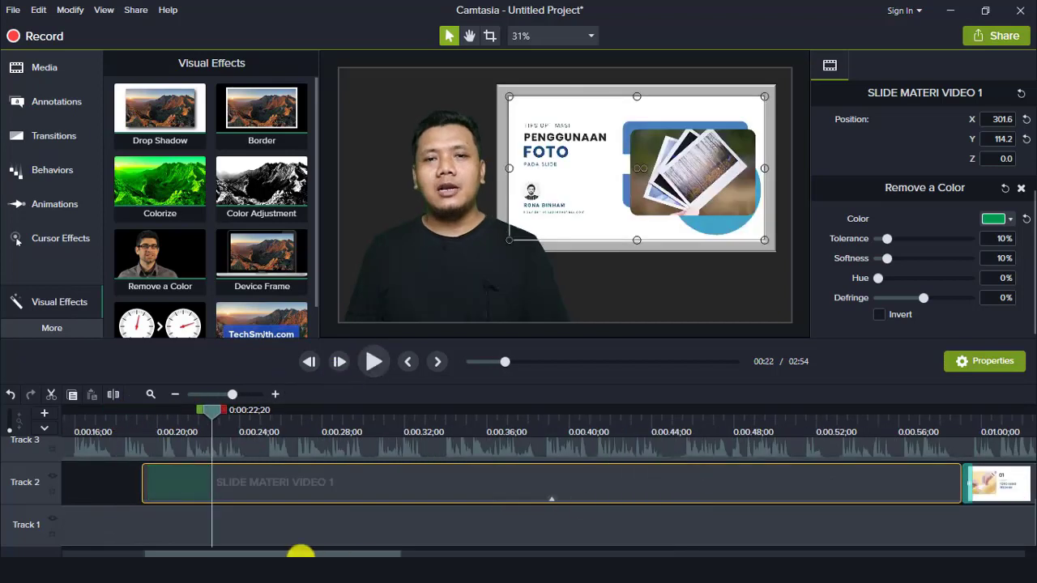
- Locate the presenter's speech cue, move SLIDE MATERI VIDEO 1 on Track 2 to start at 0:00:08;22, and play it through
drag(304, 554, 283, 551)
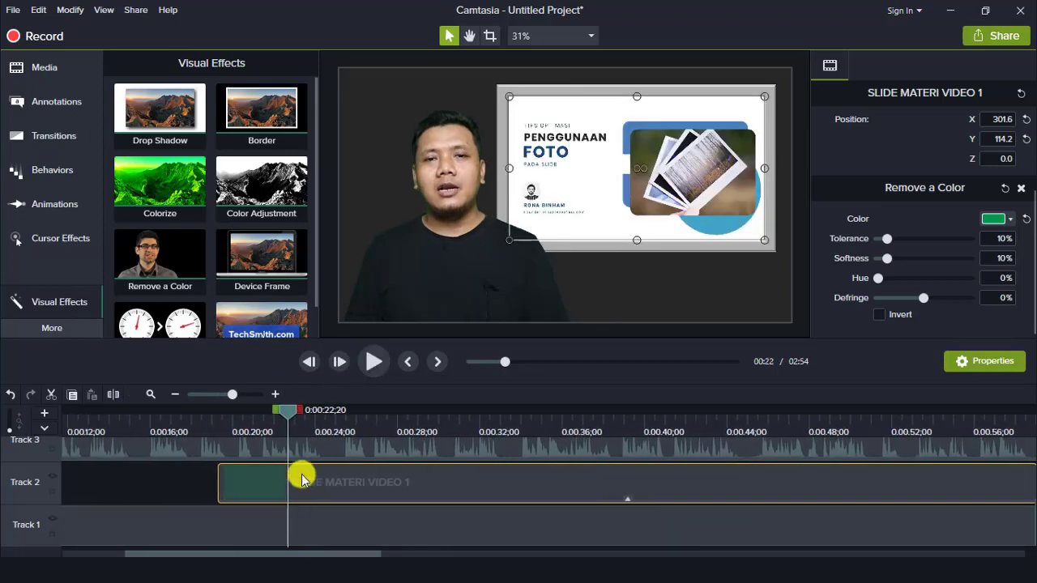
drag(284, 415, 88, 446)
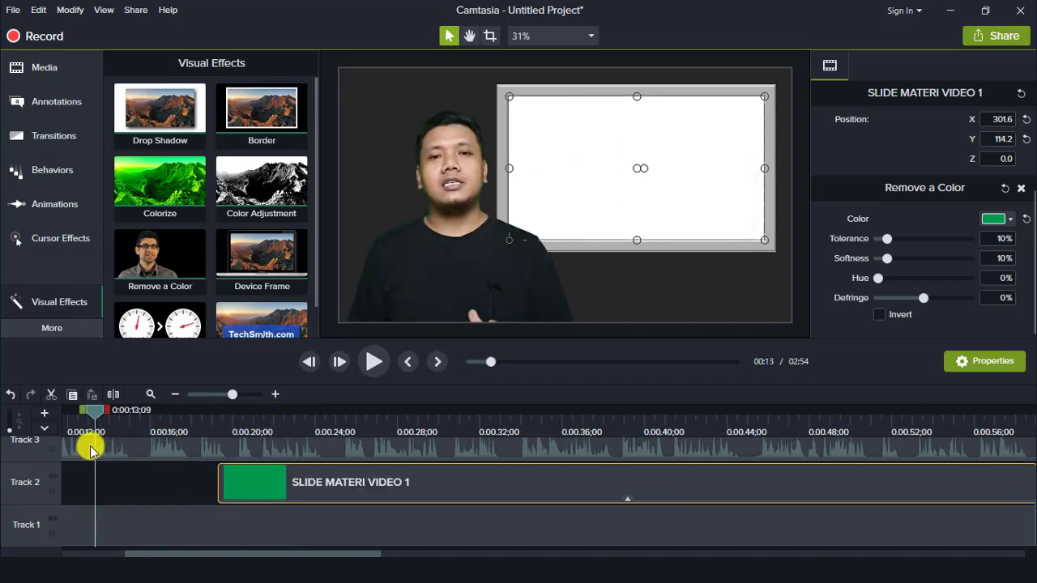
click(371, 362)
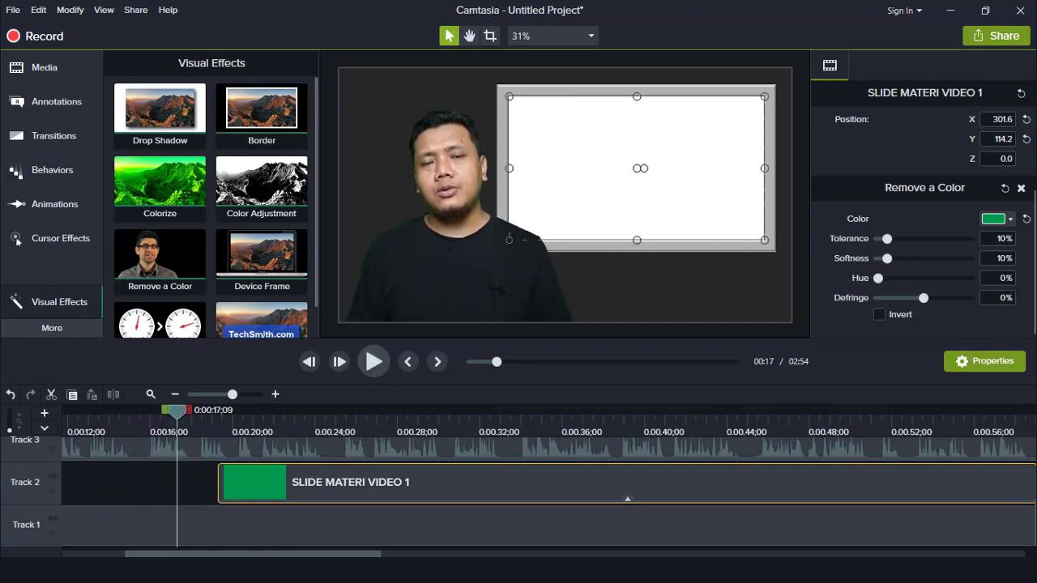
drag(236, 554, 169, 553)
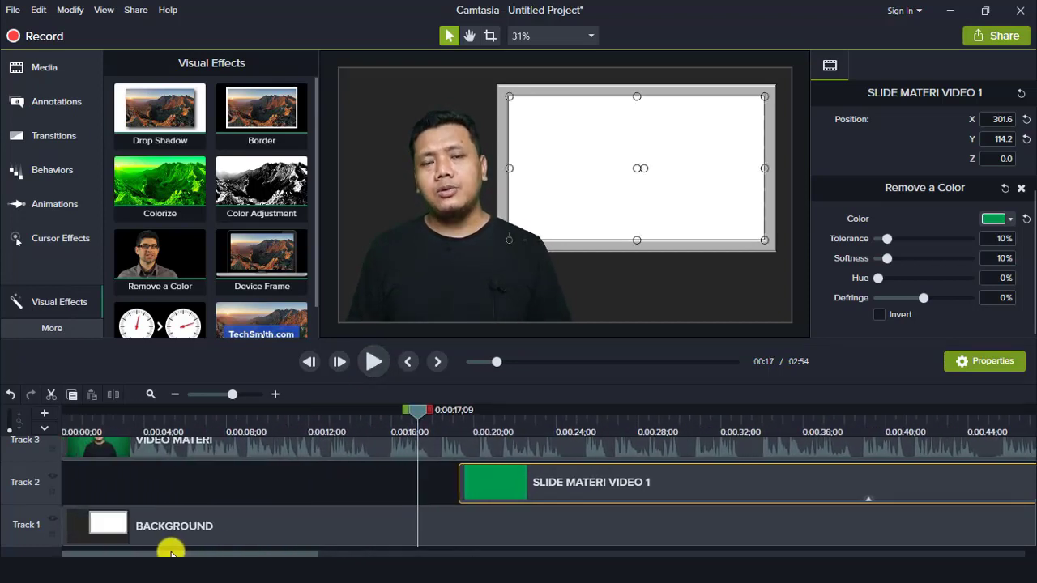
drag(410, 433, 113, 434)
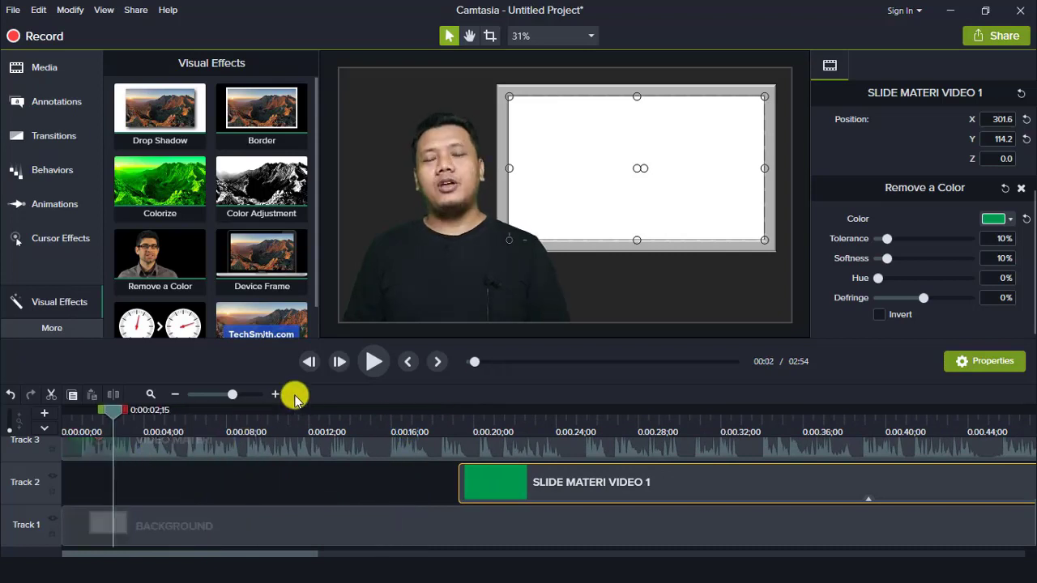
click(384, 371)
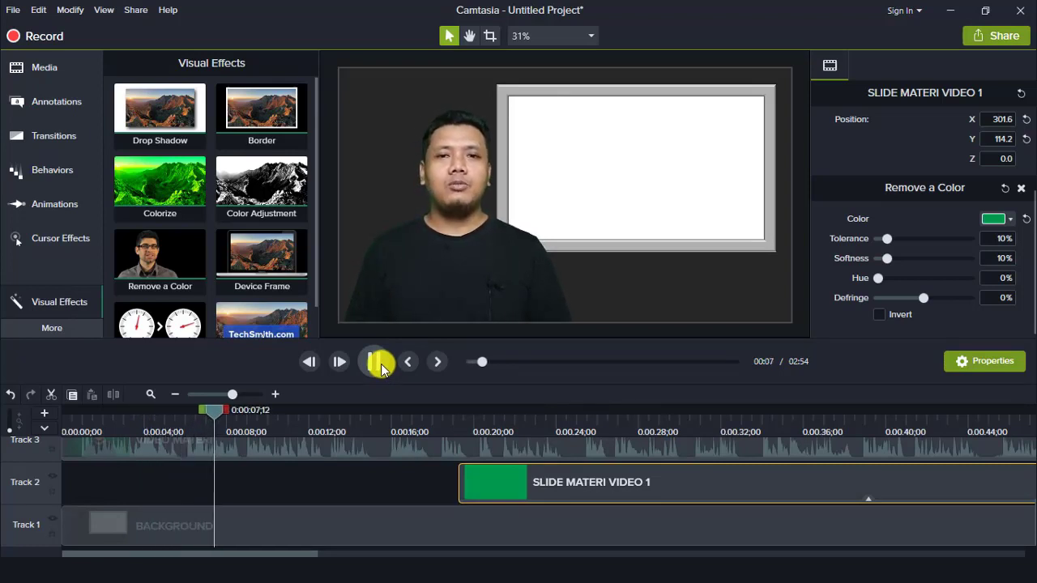
click(379, 365)
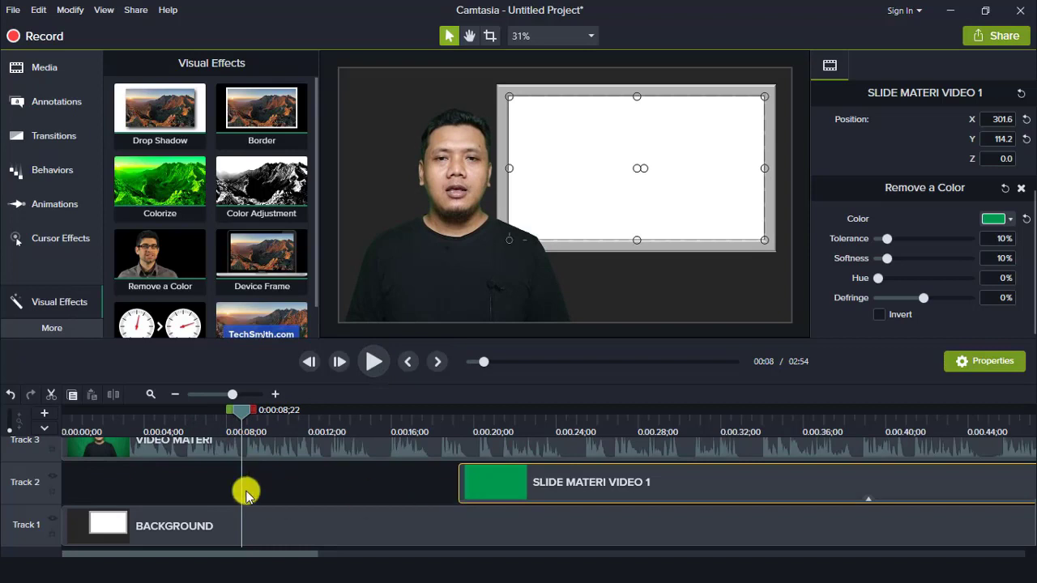
click(174, 395)
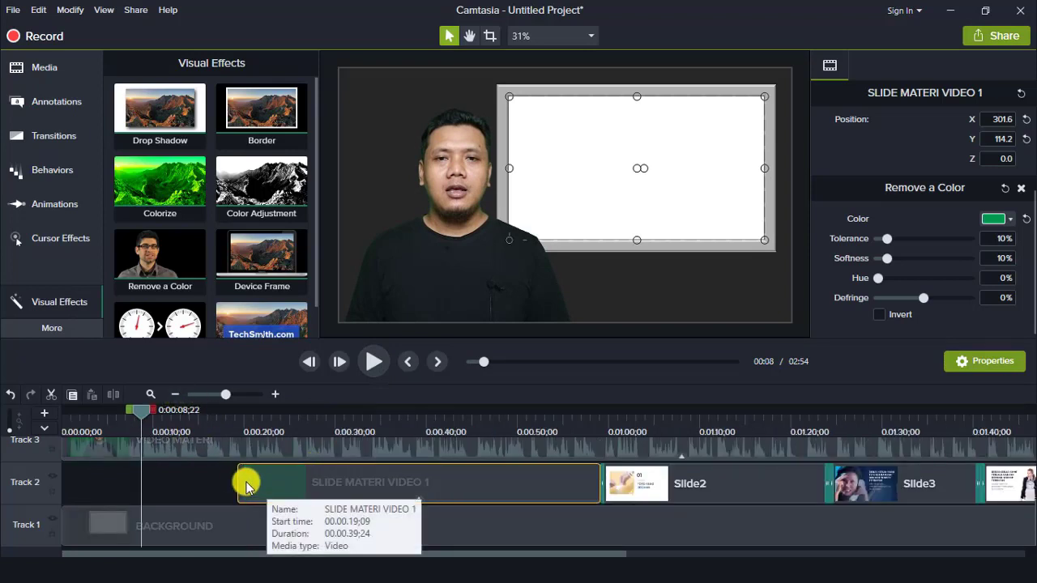
drag(246, 486, 154, 487)
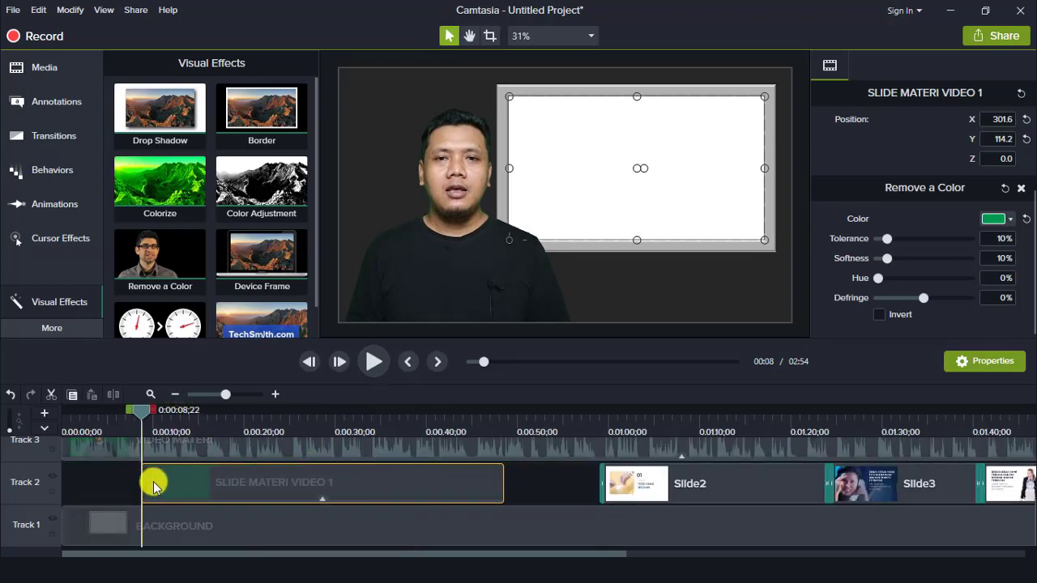
key(ctrl+Home)
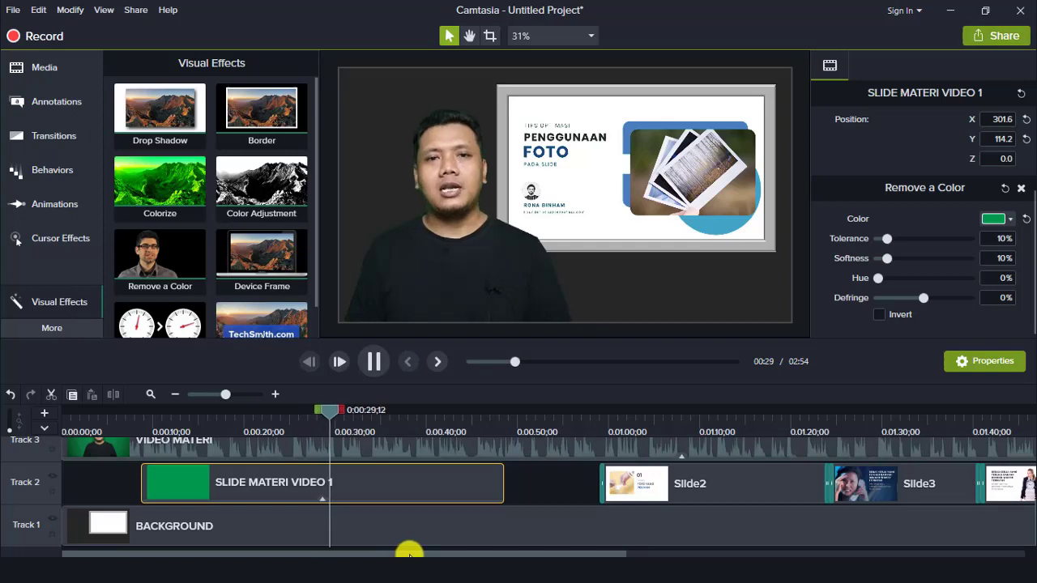
drag(409, 553, 439, 554)
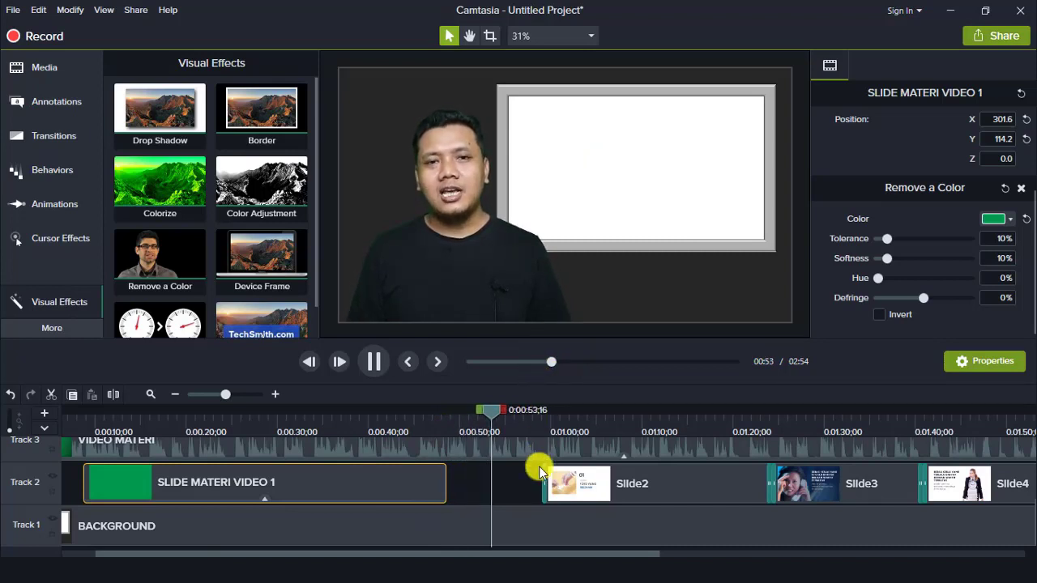
- Stop playback where the second slide's speech begins, at 0:00:58;28, and delete the static Slide2 clip from Track 2
drag(593, 555, 654, 554)
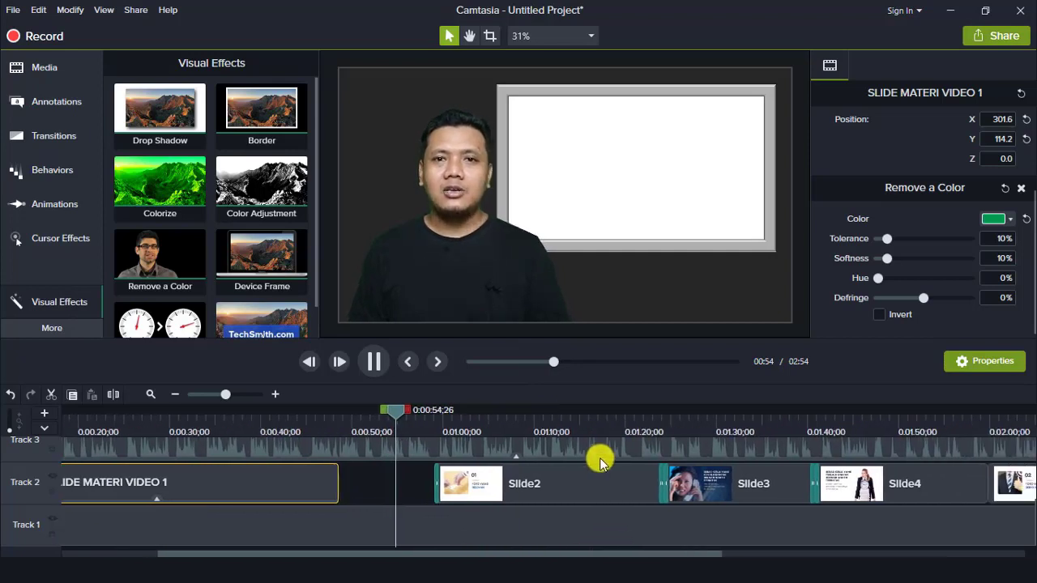
click(375, 360)
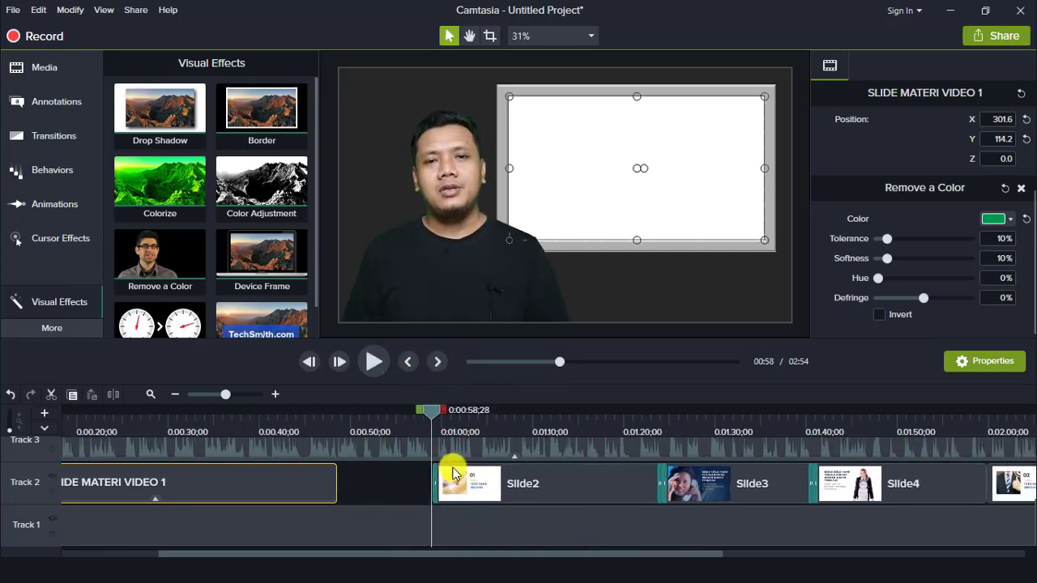
drag(456, 475, 467, 477)
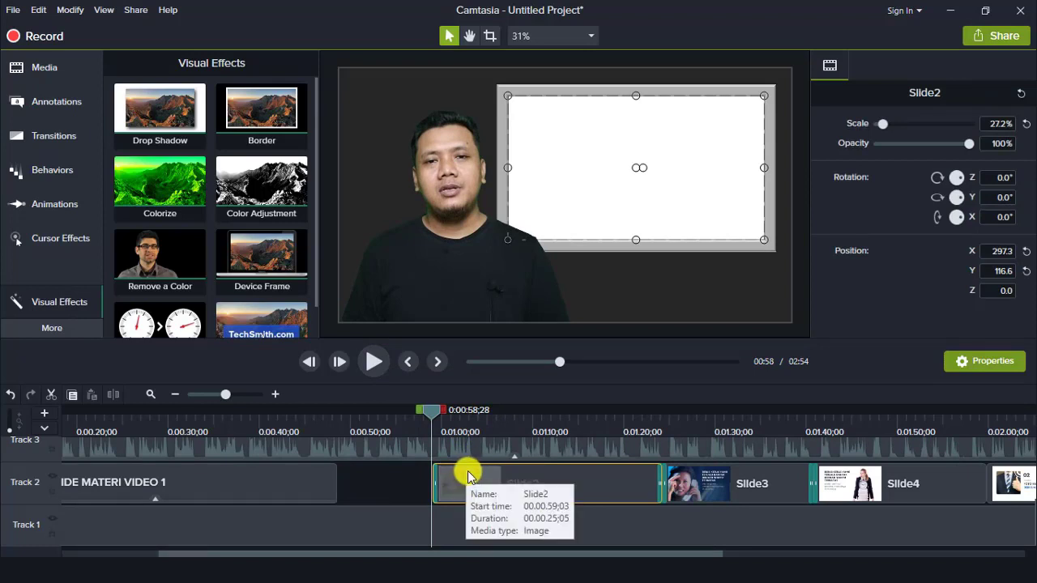
key(Delete)
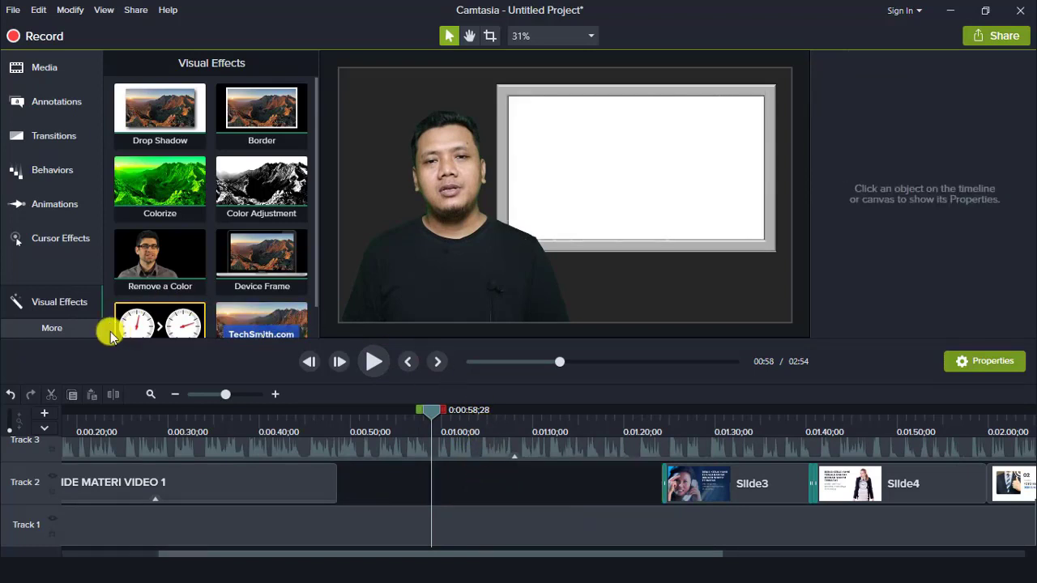
- Import SLIDE MATERI VIDEO 2 from the SLIDE ANIMASI folder and place it on Track 2 at 0:00:58;28
click(23, 65)
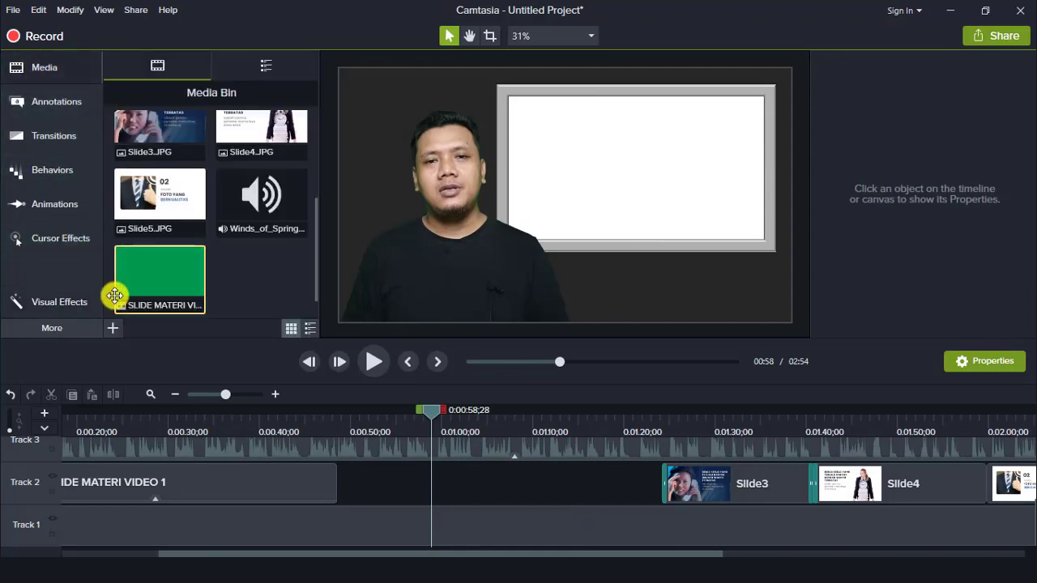
click(116, 329)
click(151, 273)
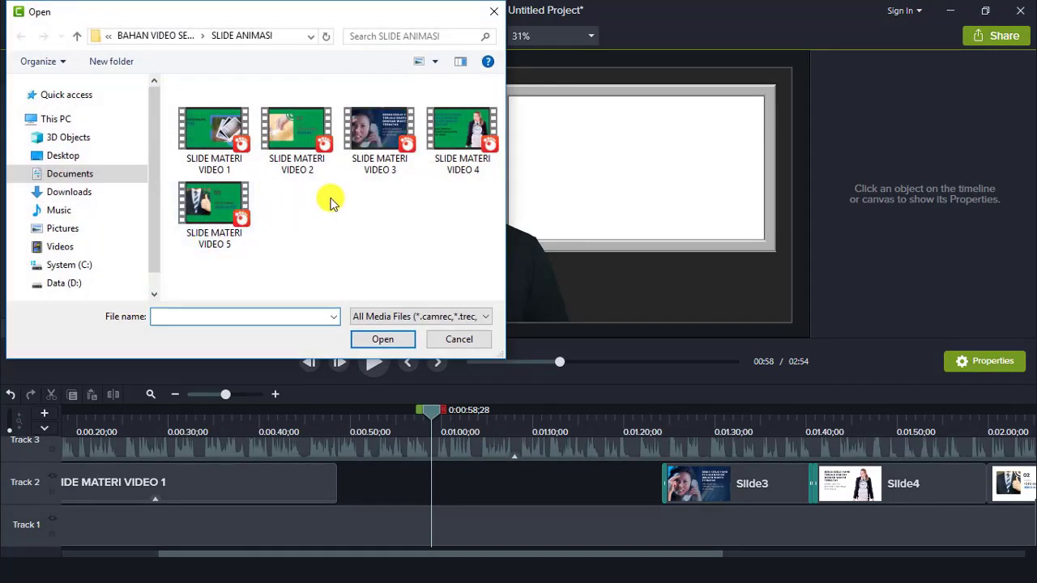
click(329, 176)
click(371, 341)
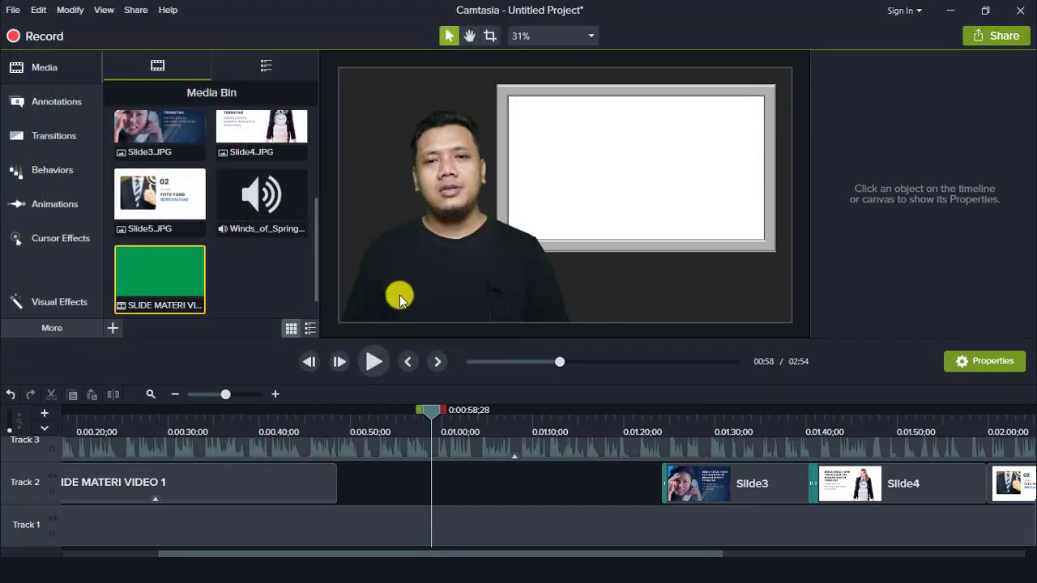
drag(266, 297, 438, 474)
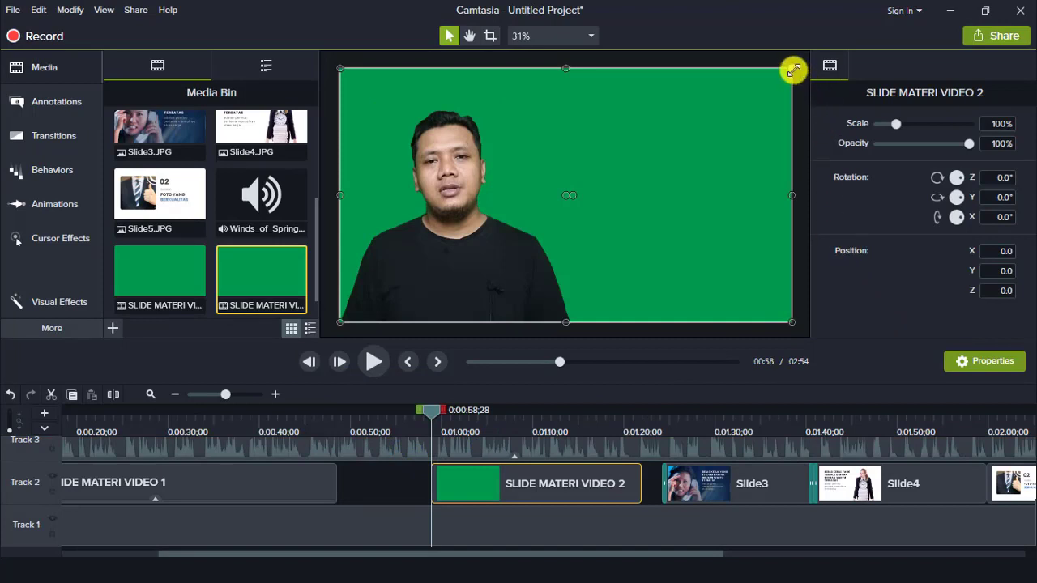
- Scale SLIDE MATERI VIDEO 2 to about 57% and fit it over the board, at about X 296.8, Y 113.2
drag(792, 69, 762, 158)
drag(784, 234, 766, 211)
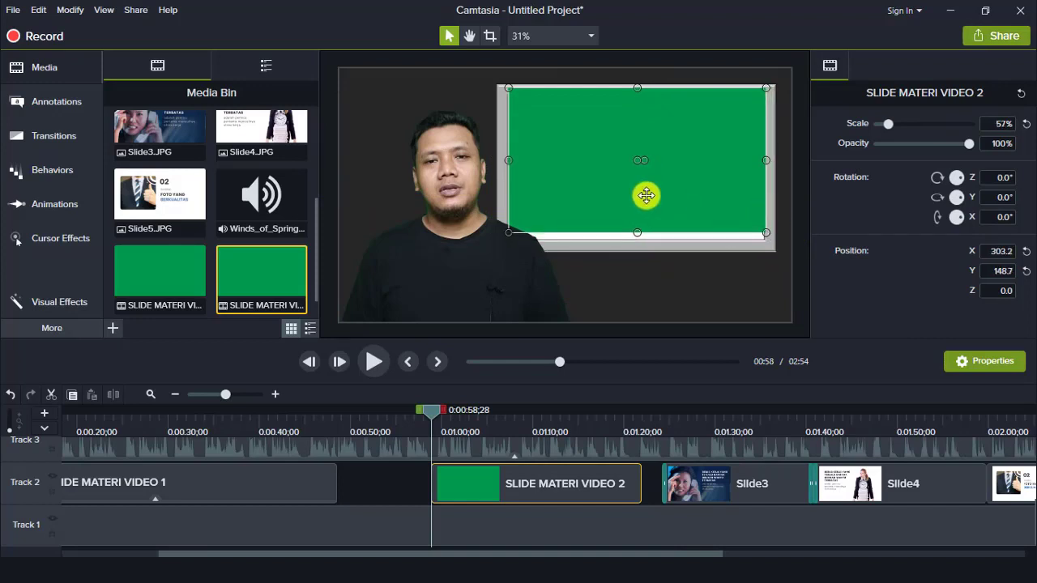
drag(646, 195, 679, 187)
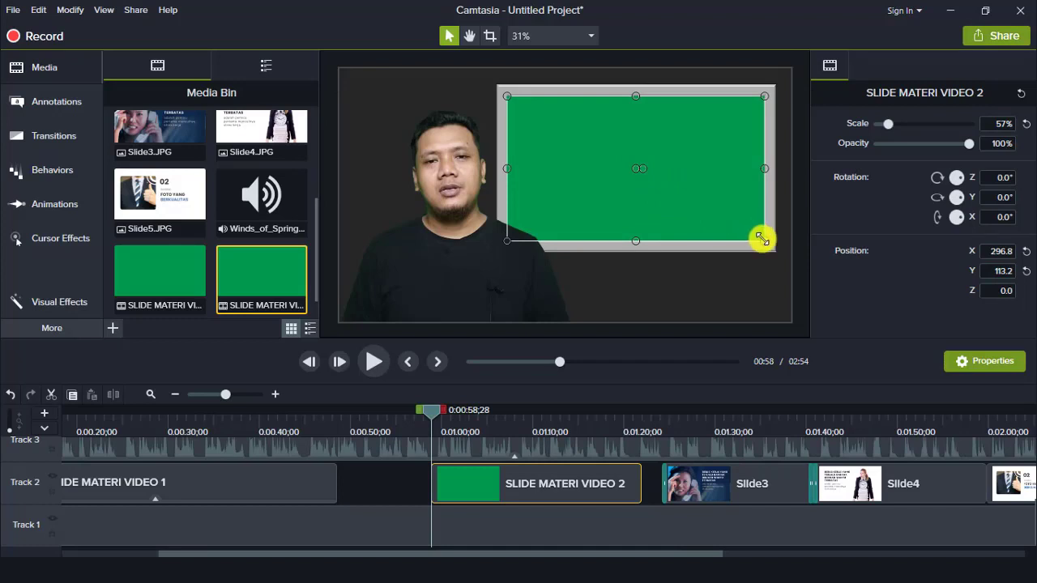
drag(762, 239, 763, 232)
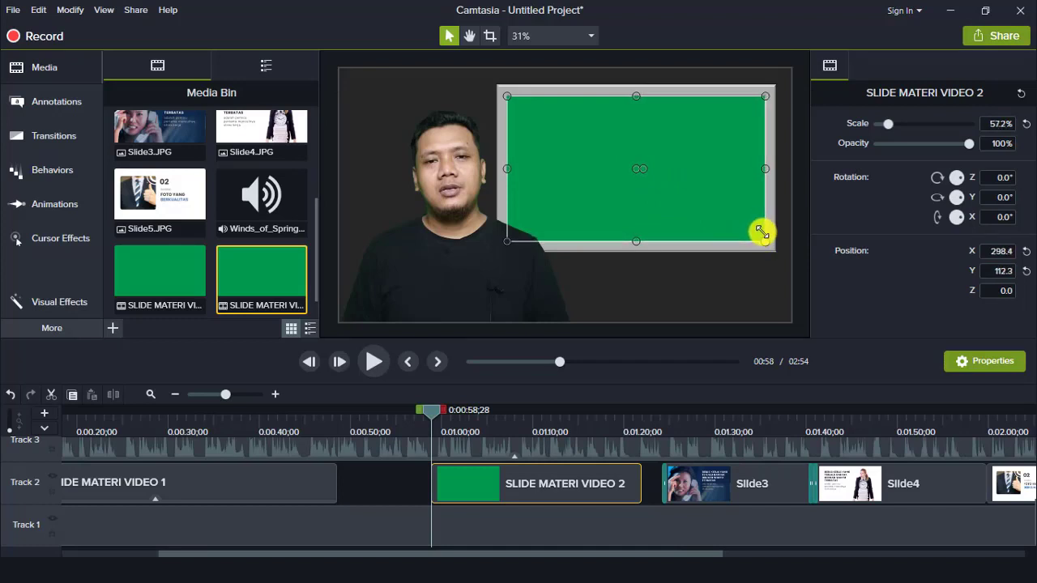
click(753, 264)
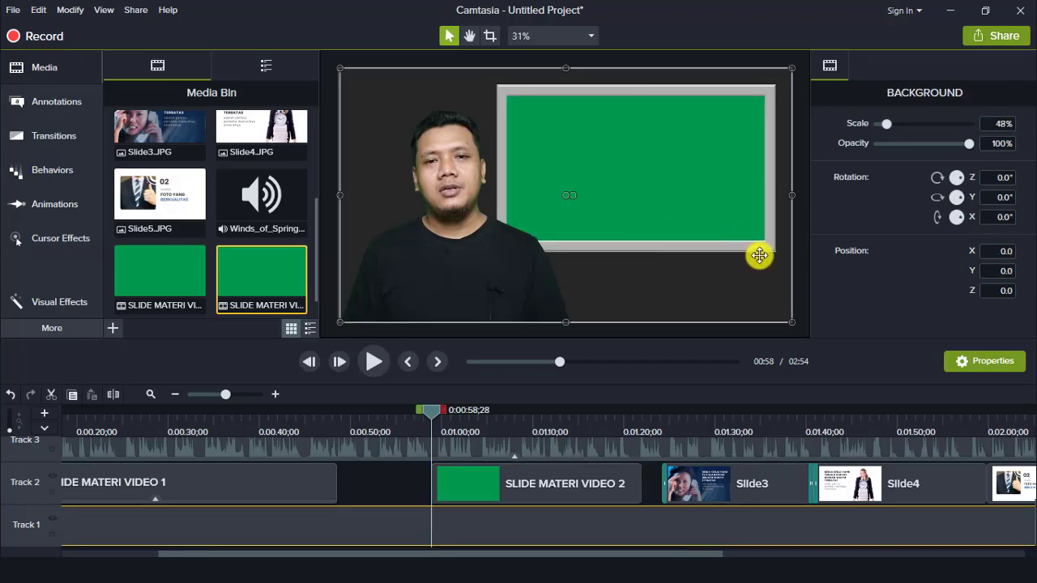
click(745, 216)
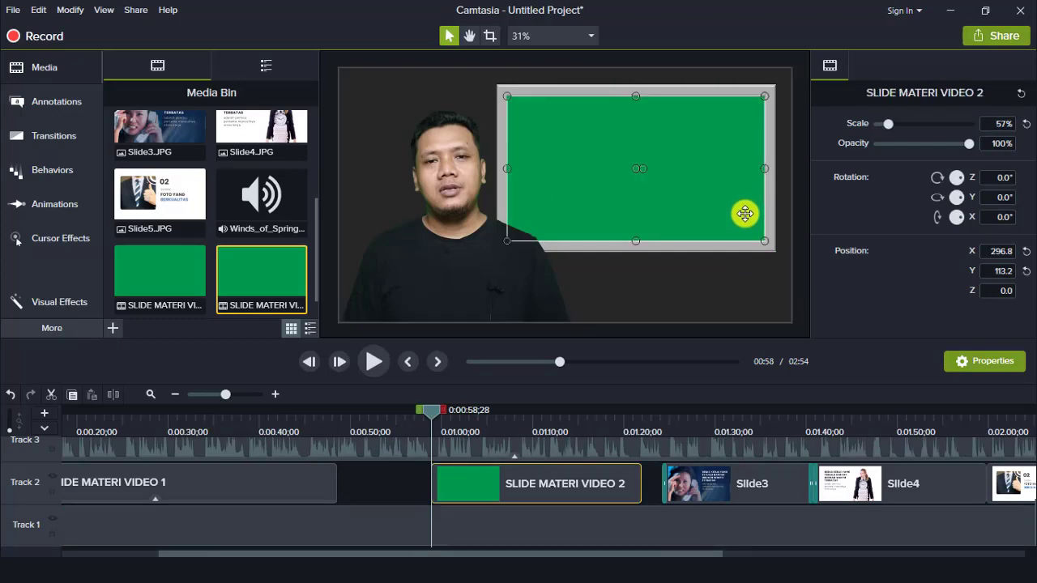
- Apply Remove a Color to SLIDE MATERI VIDEO 2 and sample its green background from the canvas as the colour
click(82, 299)
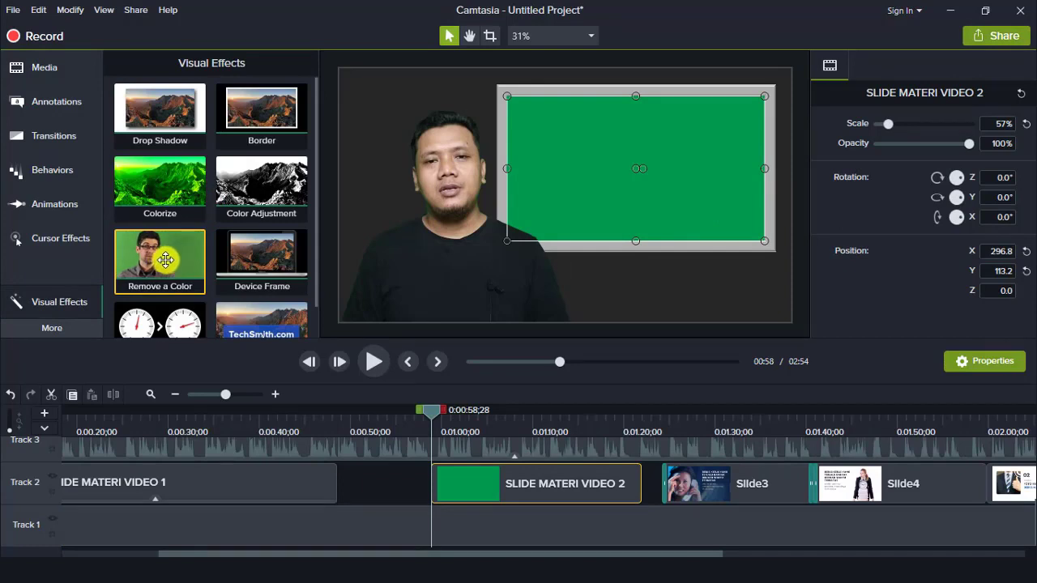
drag(163, 258, 533, 479)
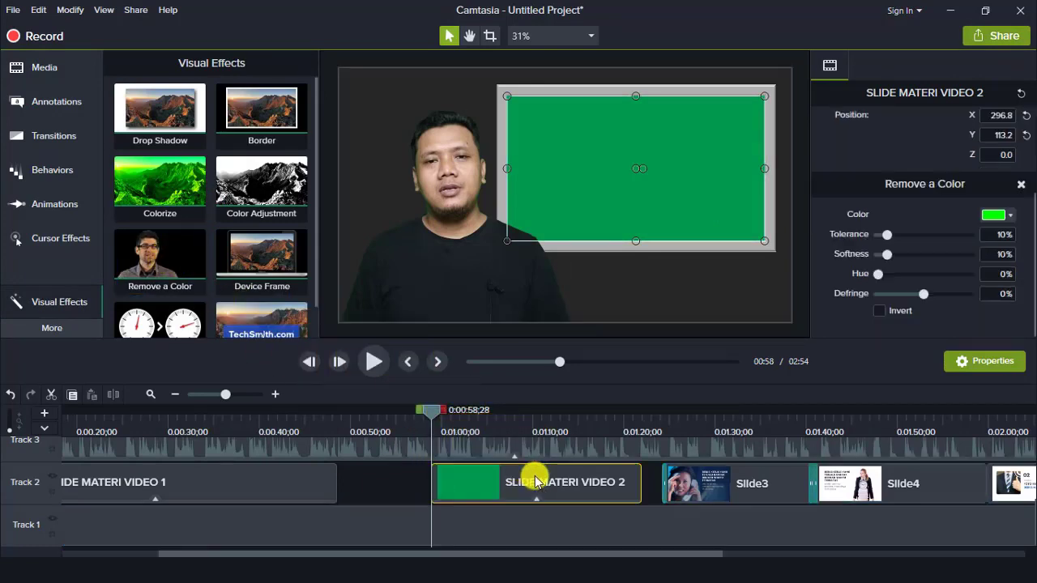
click(1012, 221)
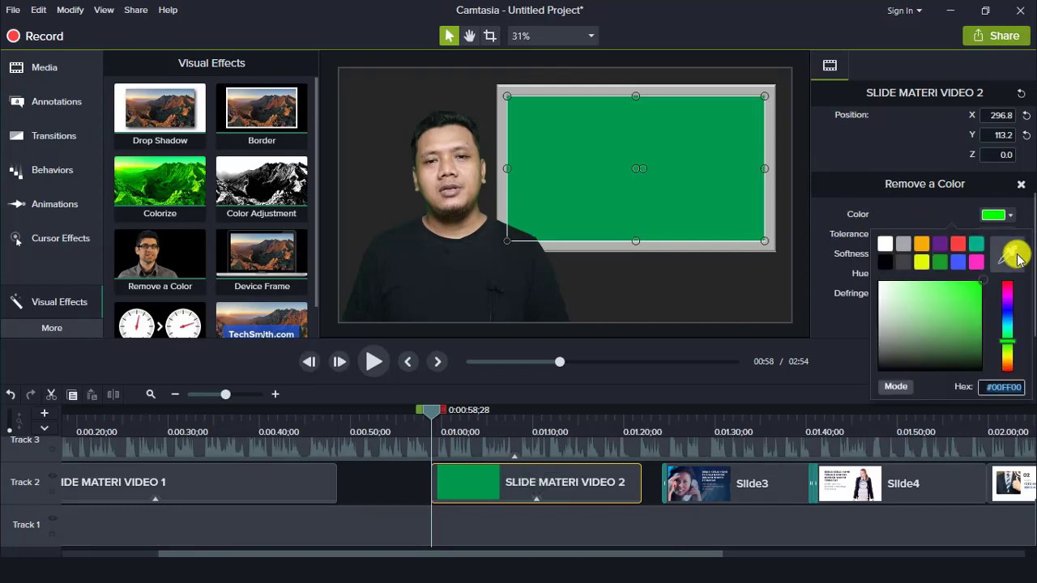
click(1013, 250)
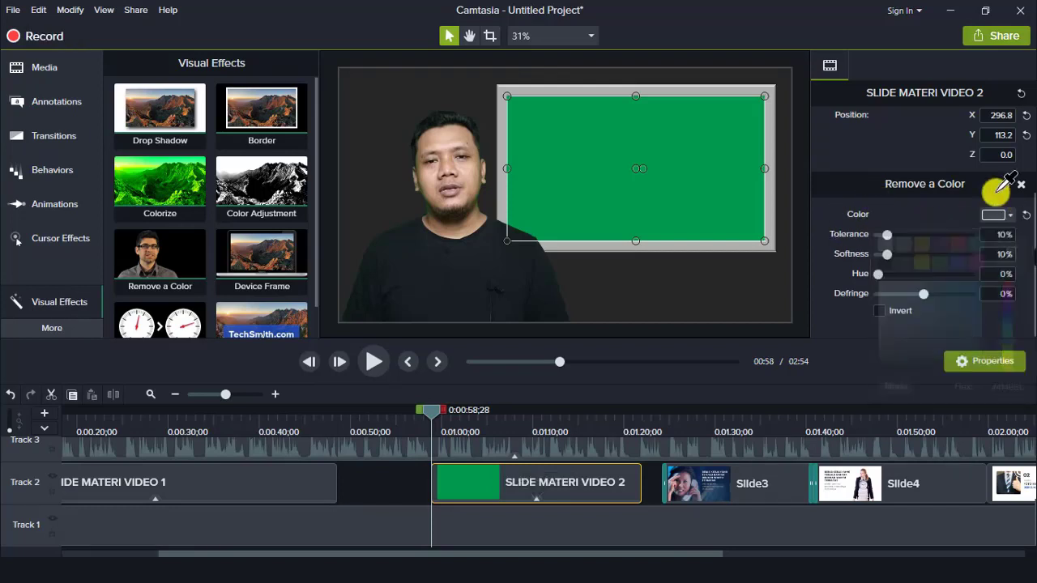
click(729, 134)
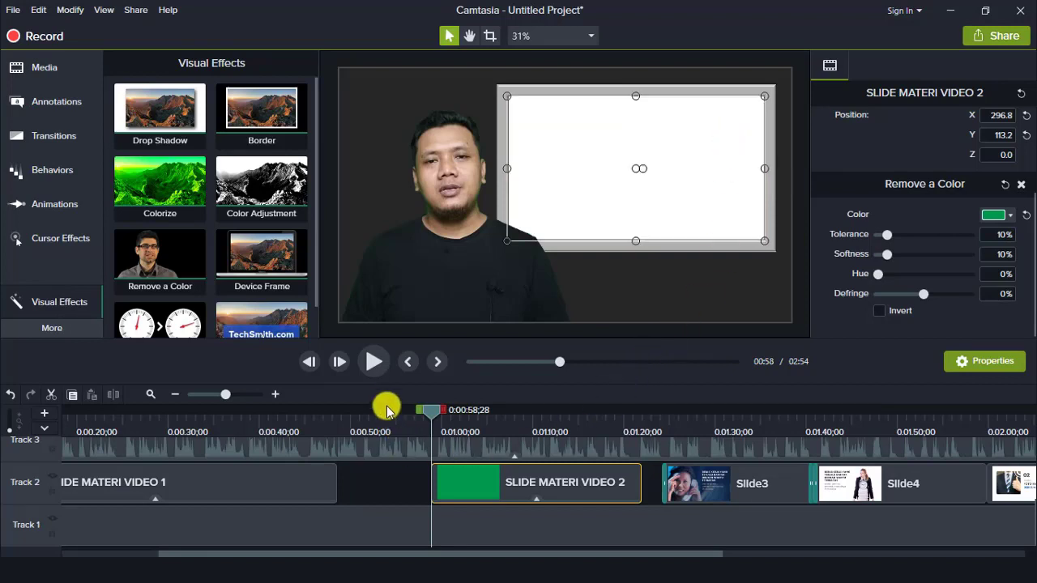
- Play the timeline from 0:00:58;28 through SLIDE MATERI VIDEO 2 and Slide3 into Slide4 to check the slides against the speech
click(373, 365)
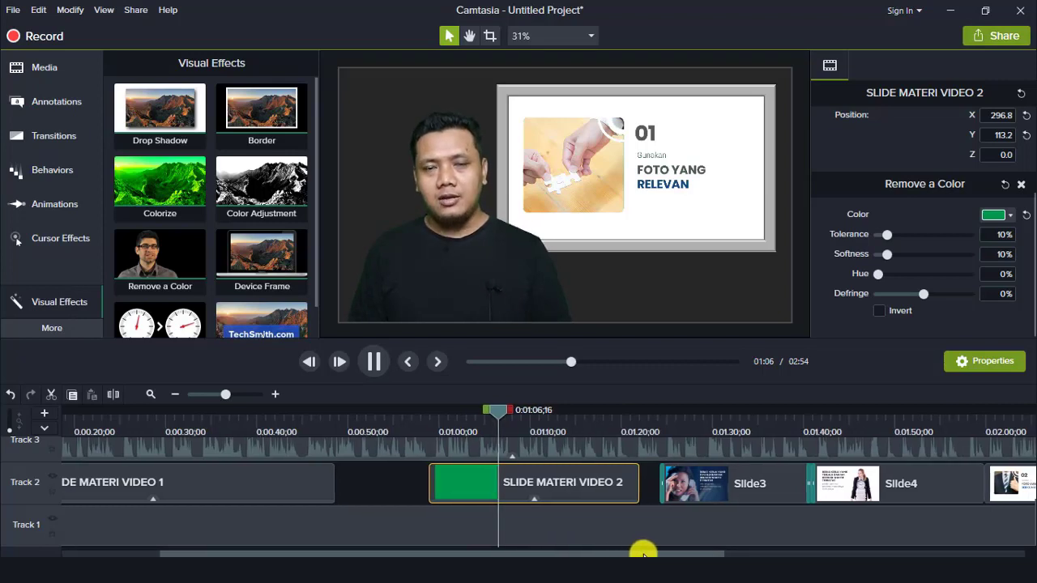
drag(644, 555, 676, 556)
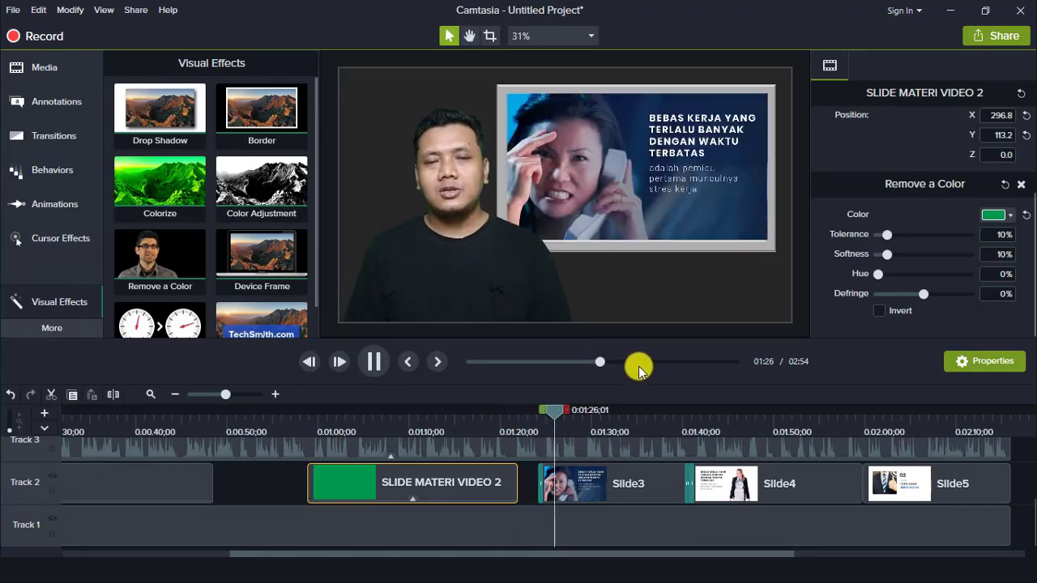
click(596, 473)
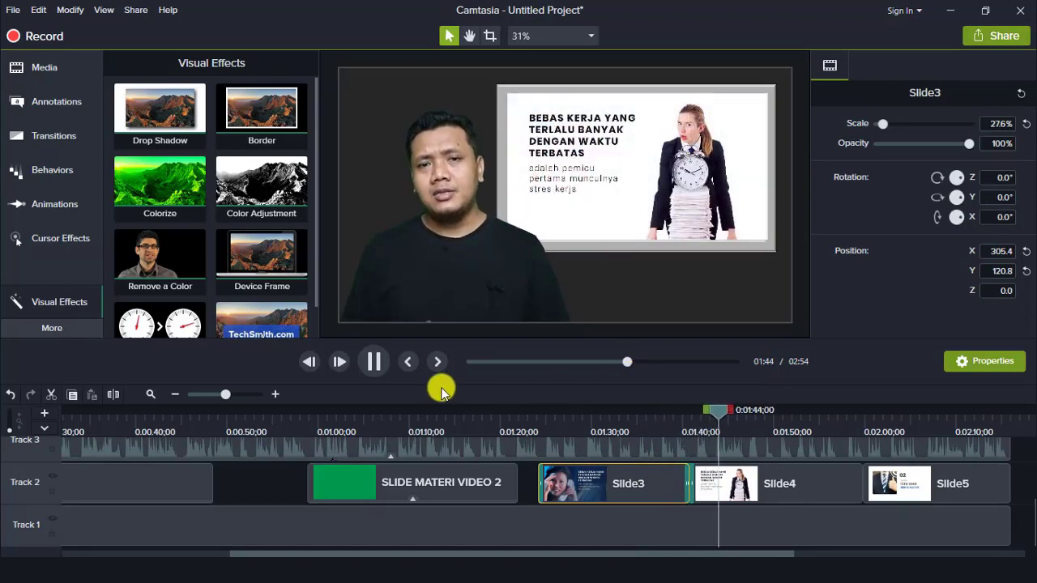
click(374, 363)
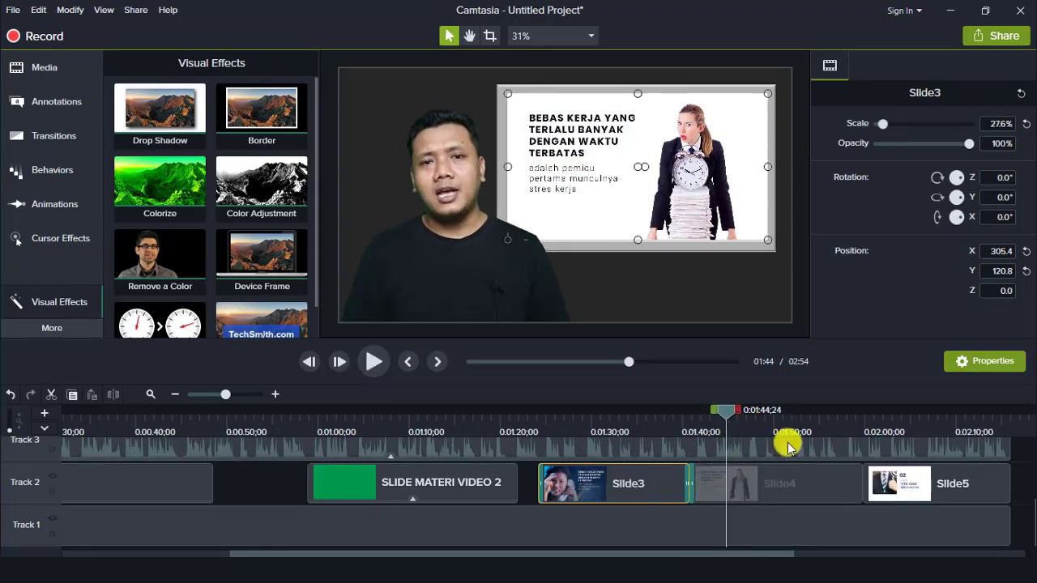
- Set up a local file production with the MP4 with Smart Player (up to 1080p) preset
click(1001, 42)
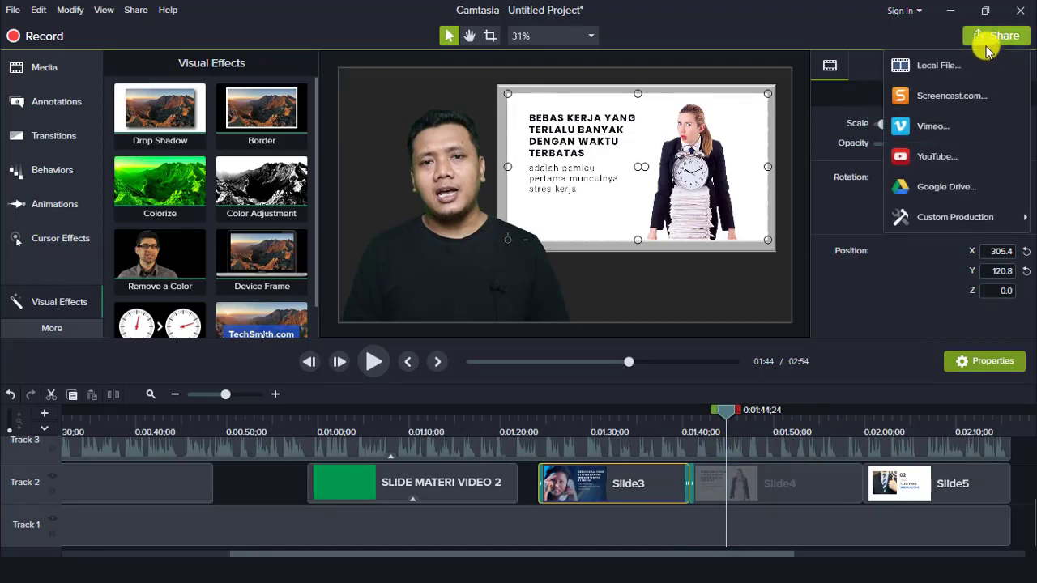
click(940, 66)
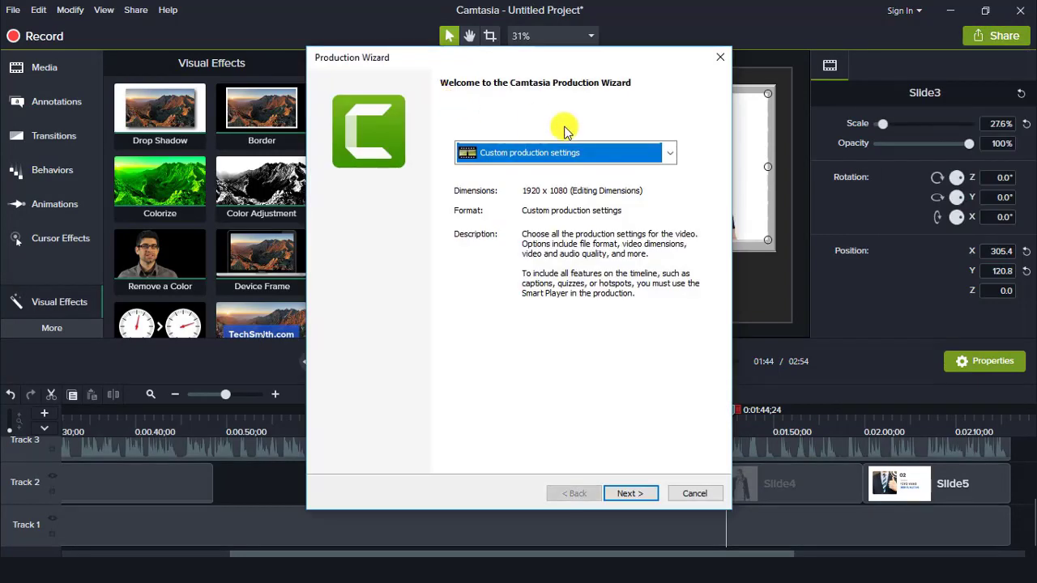
click(670, 154)
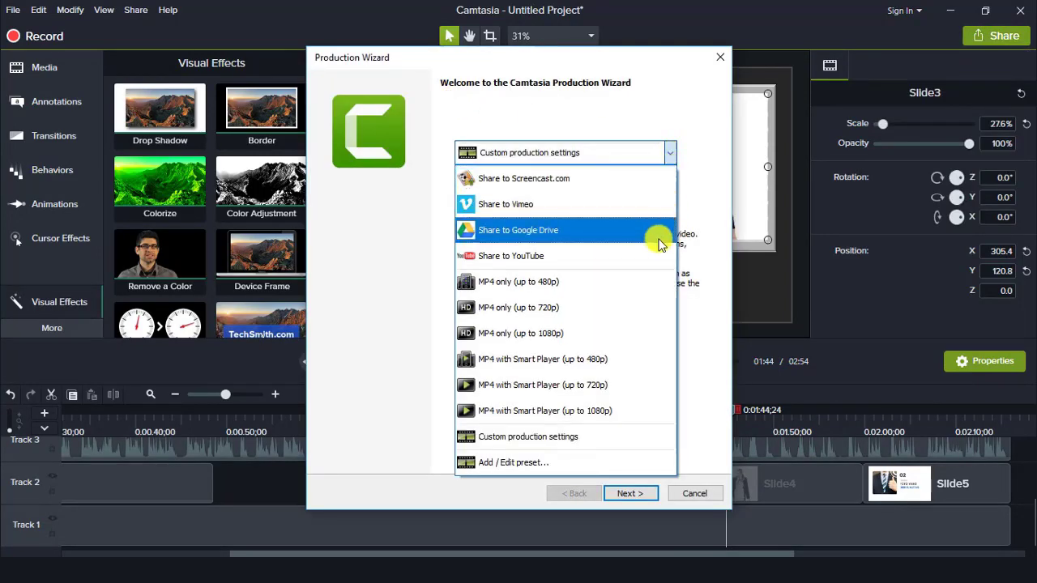
click(618, 414)
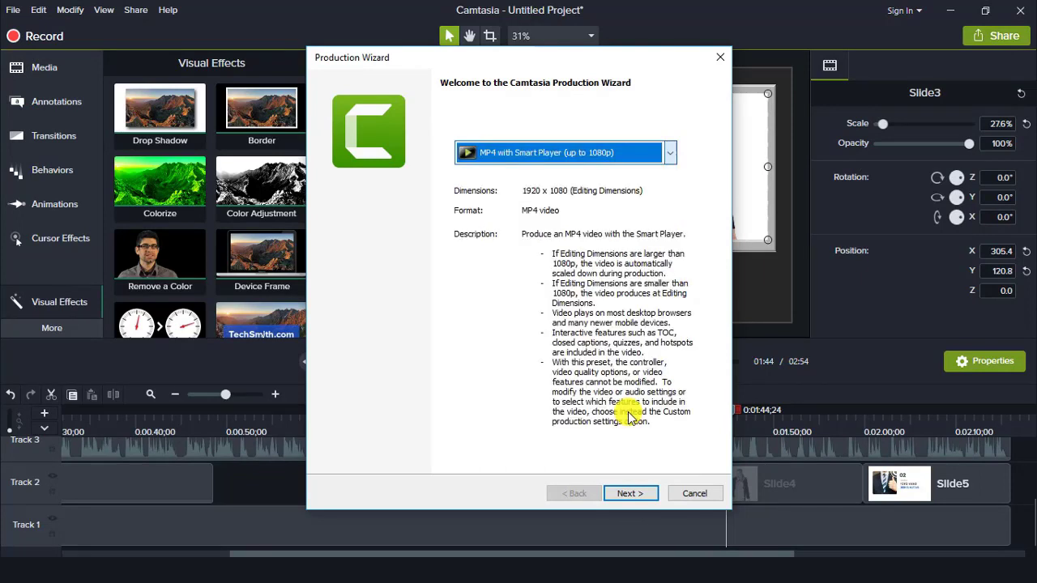
click(644, 493)
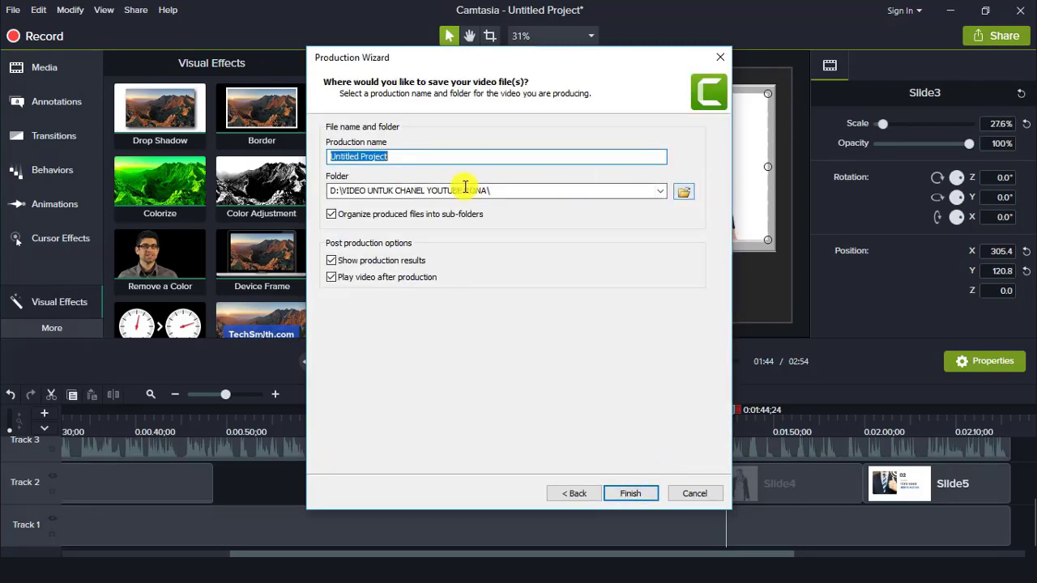
- Name the production VIDEO SEPERTI RUANG GURU, save it to the Videos folder and start rendering, minimising the file window behind the progress dialog
click(686, 192)
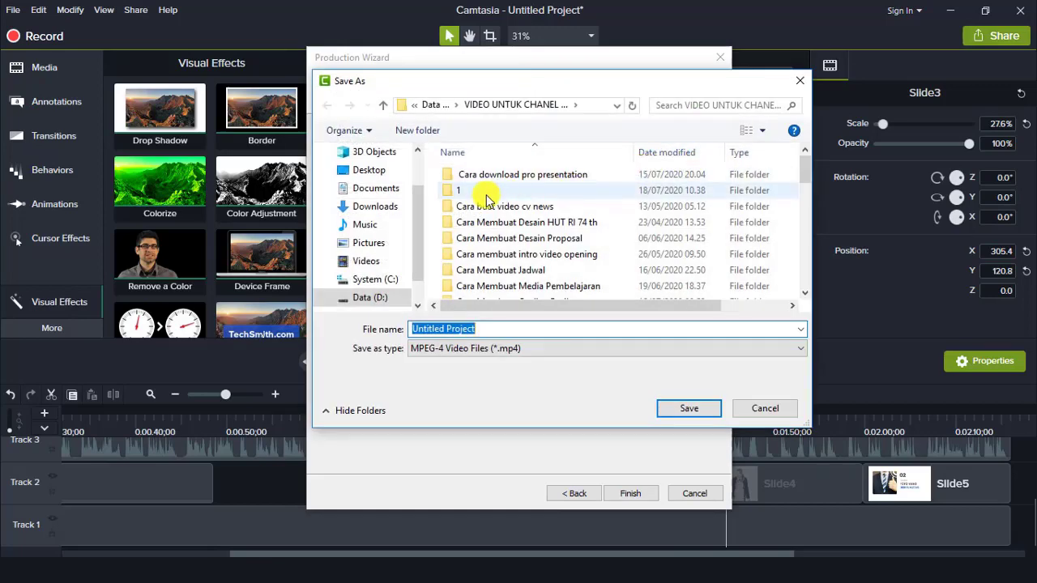
click(389, 259)
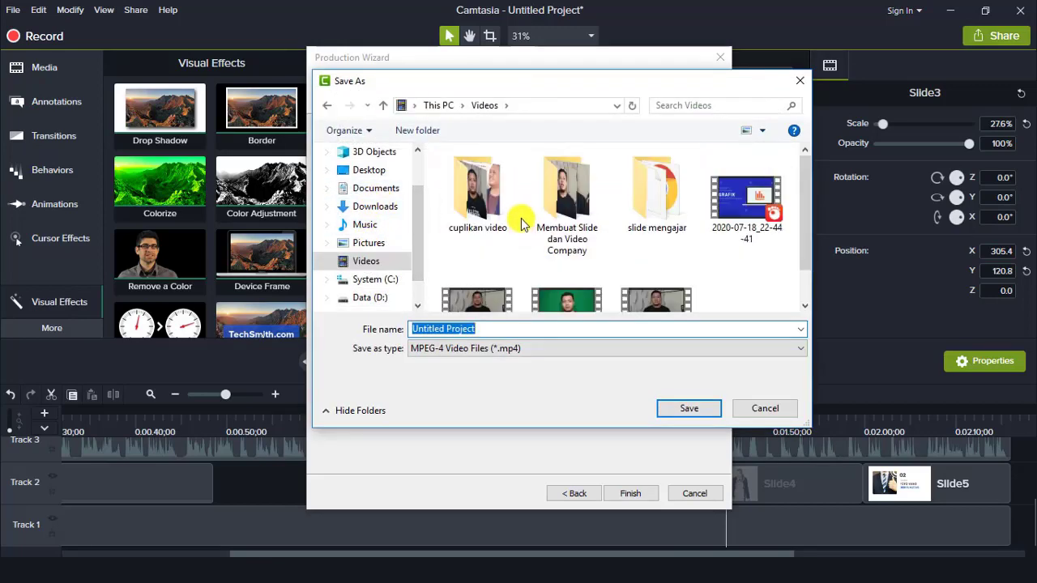
key(BackSpace)
text(VIDEO SEPERTI RUANG GURU)
drag(806, 234, 805, 266)
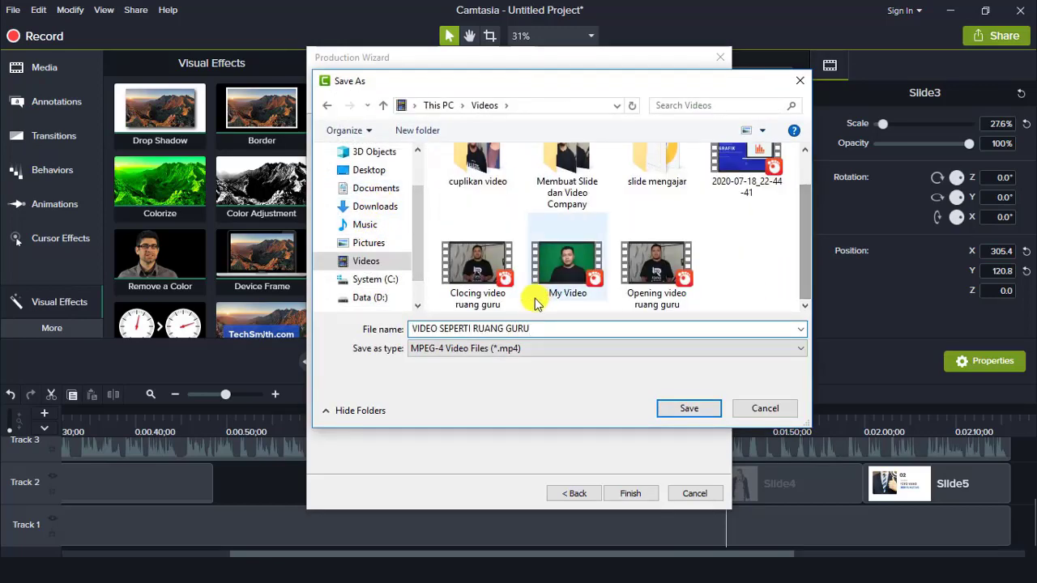
click(693, 410)
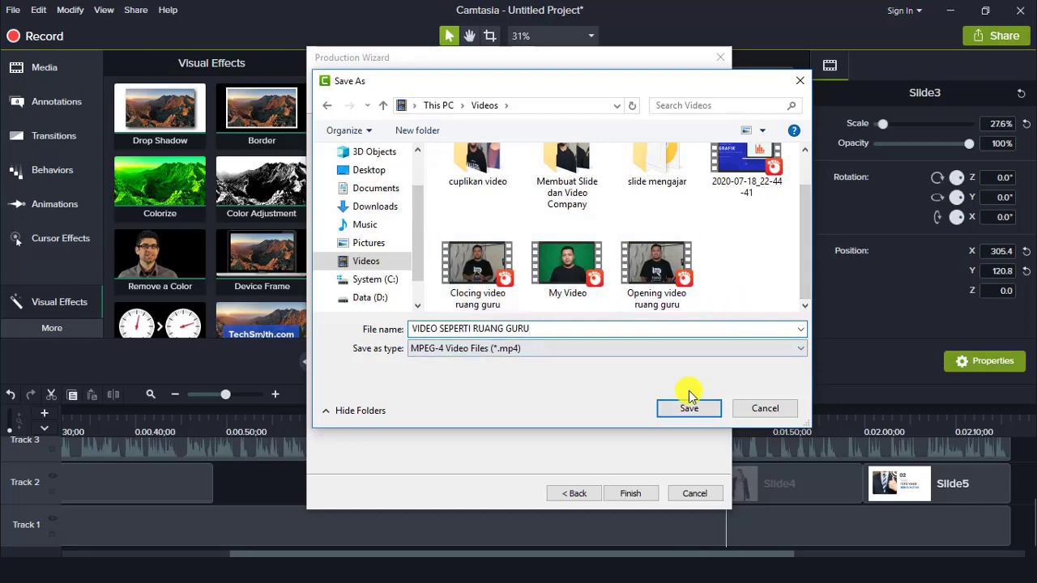
click(690, 409)
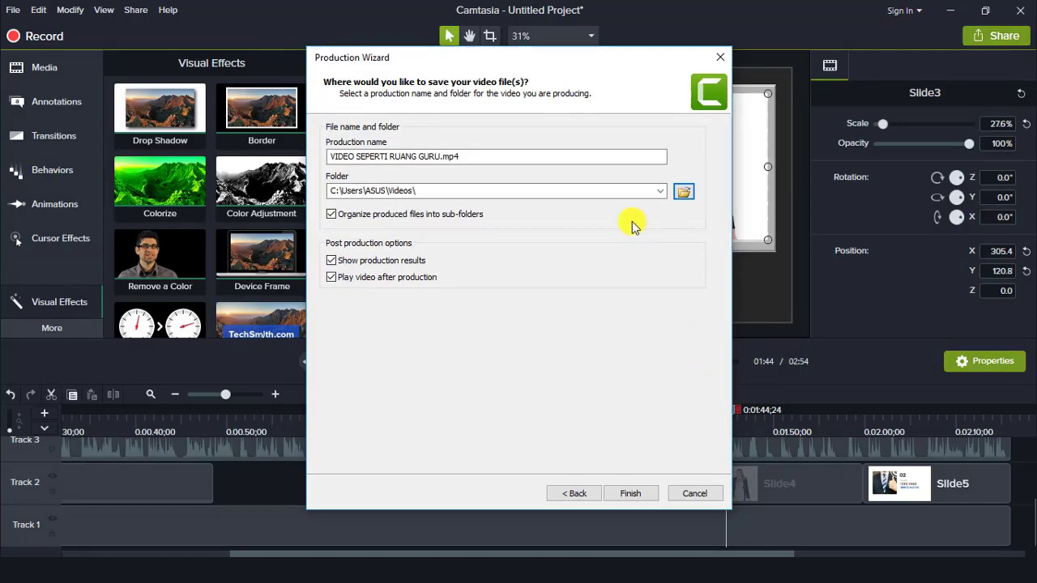
click(632, 494)
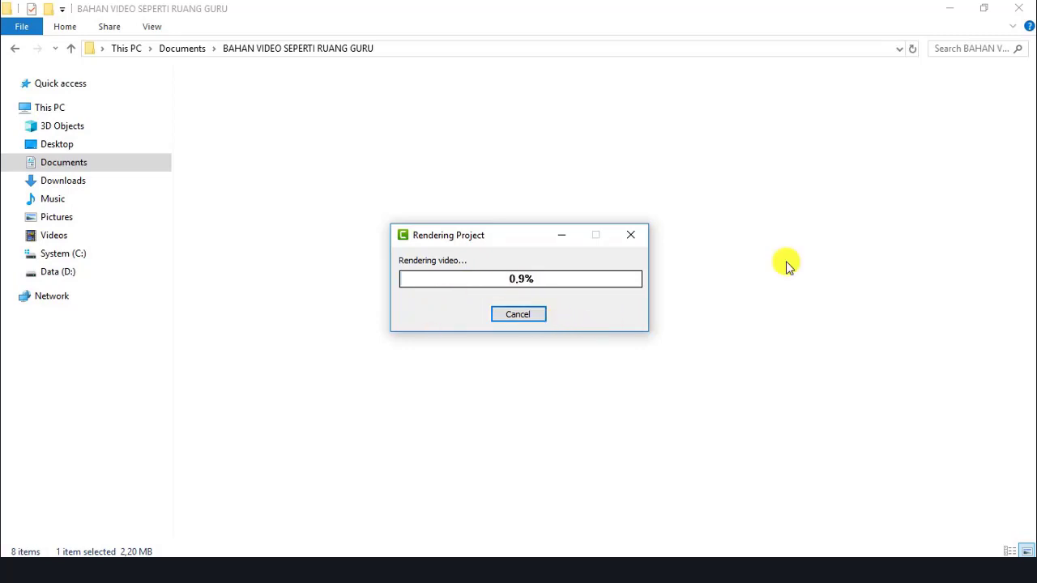
click(949, 8)
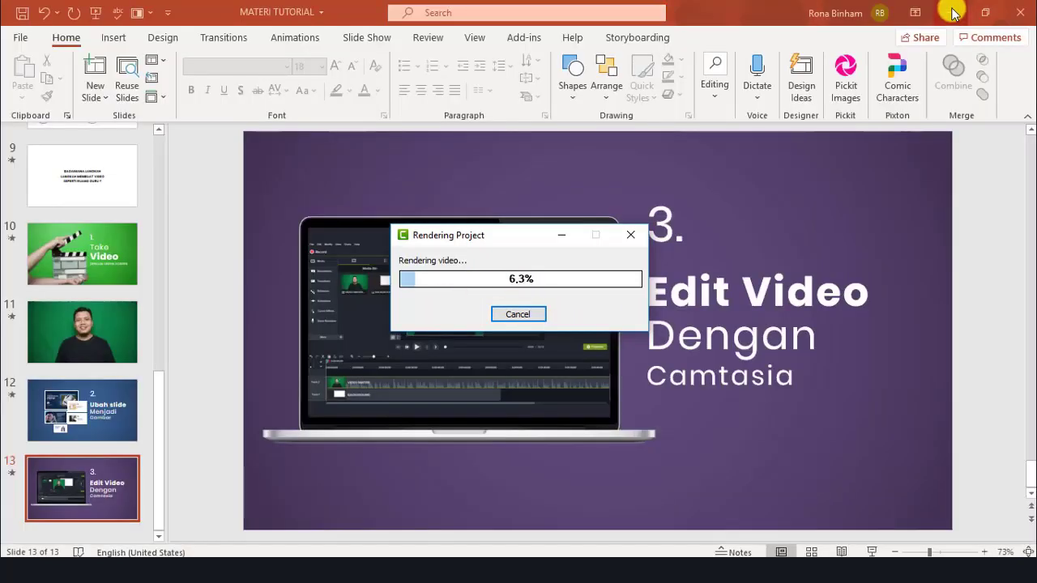